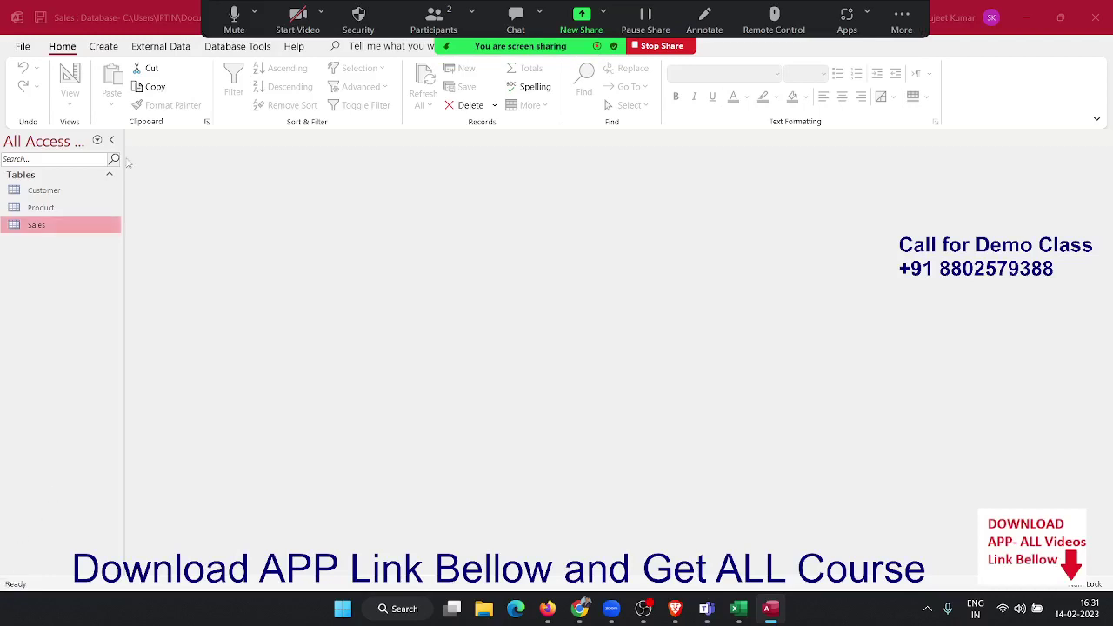
Open the Customer, Product and Sales tables from the navigation pane in Datasheet View
double_click(69, 191)
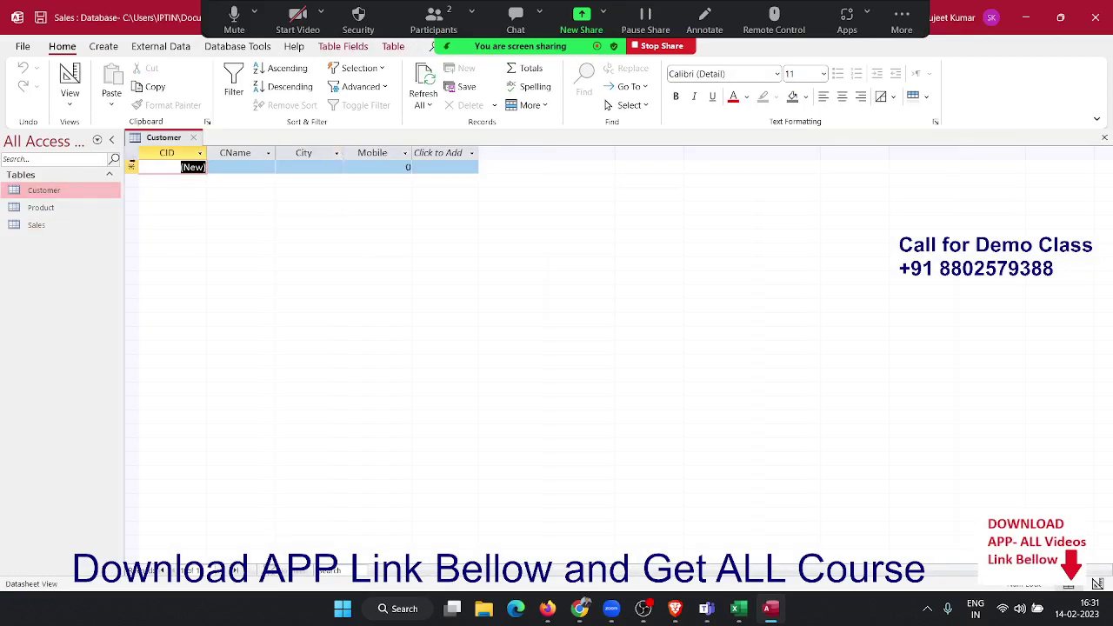
double_click(70, 208)
double_click(65, 226)
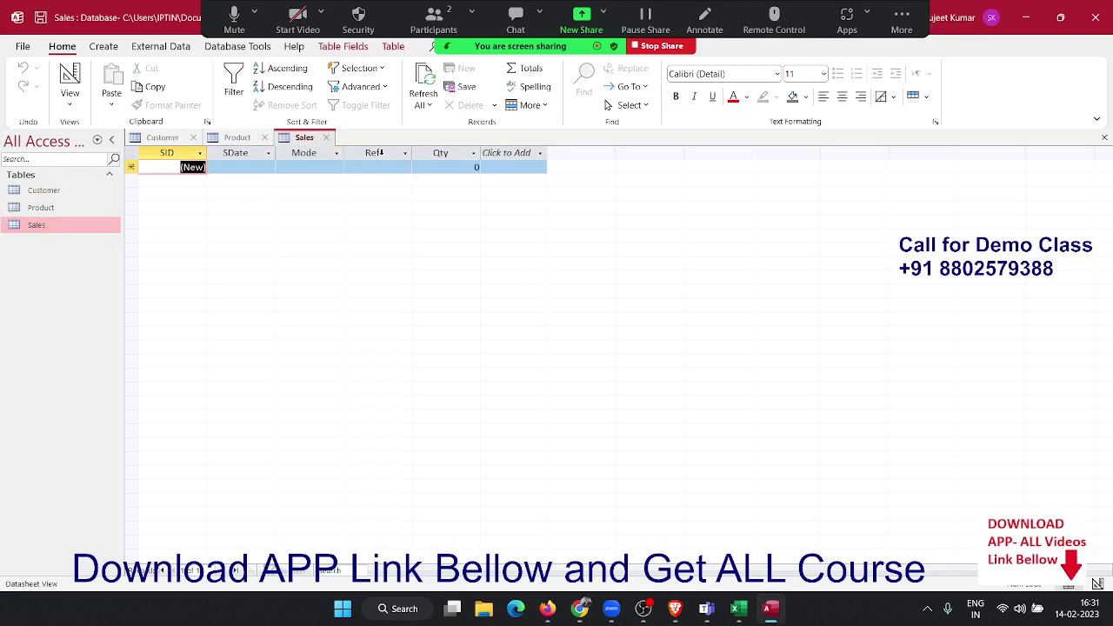
Switch the Sales table to Design View and delete its Qty field
right_click(306, 141)
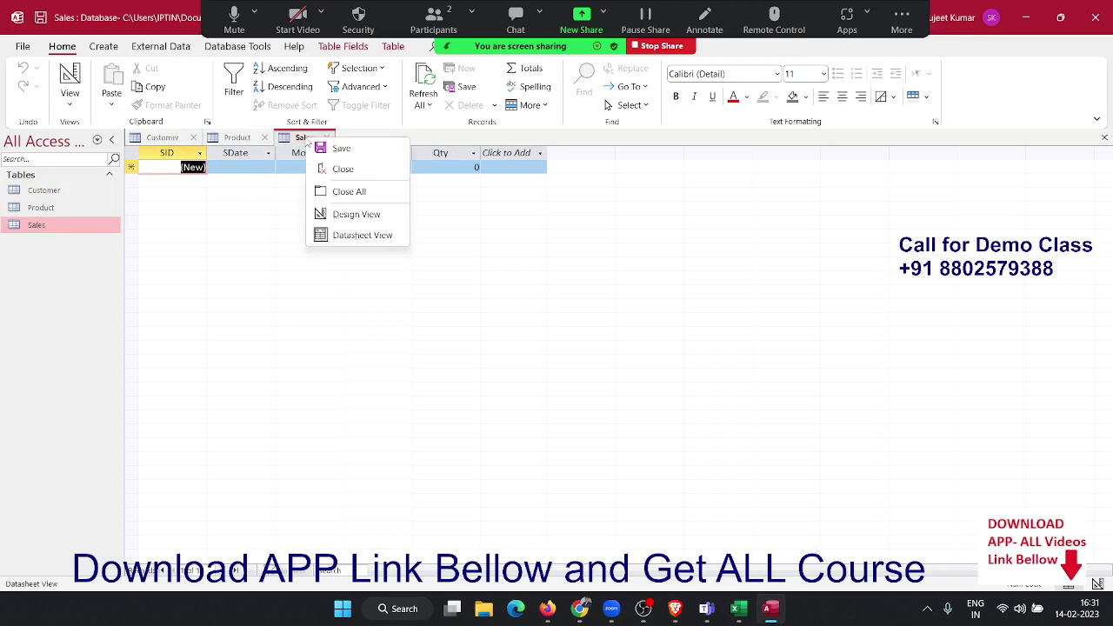
click(84, 105)
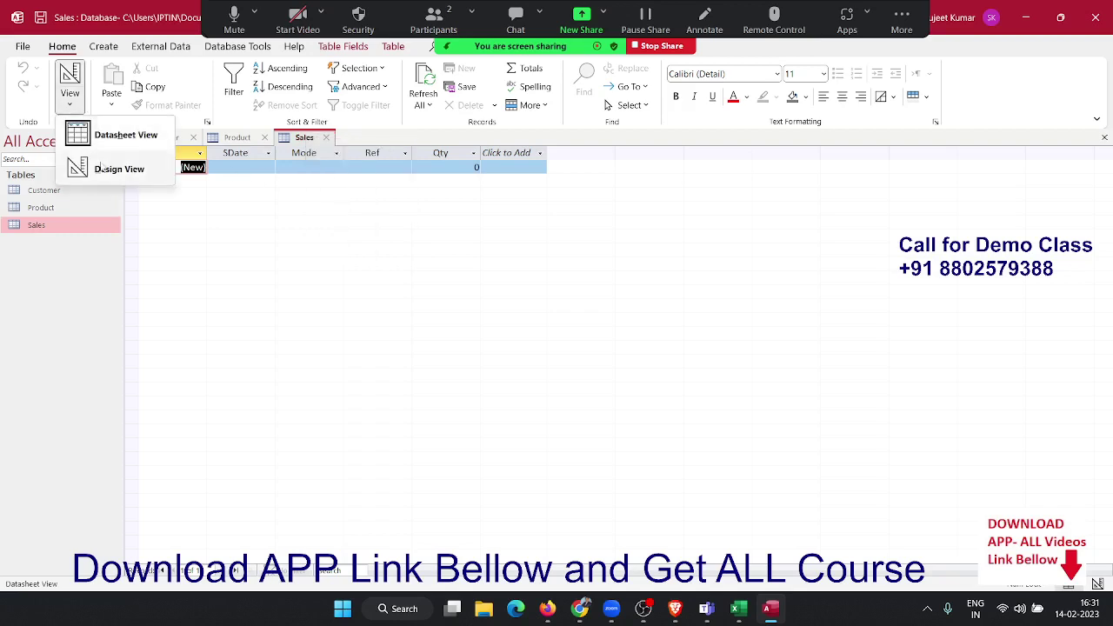
click(97, 167)
click(131, 220)
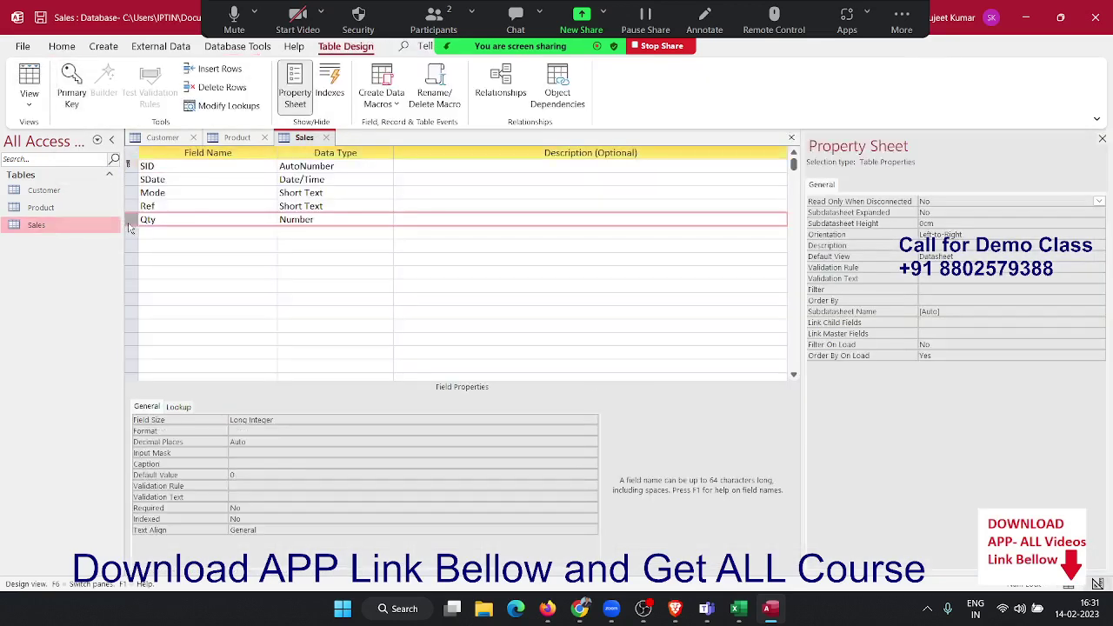
key(Delete)
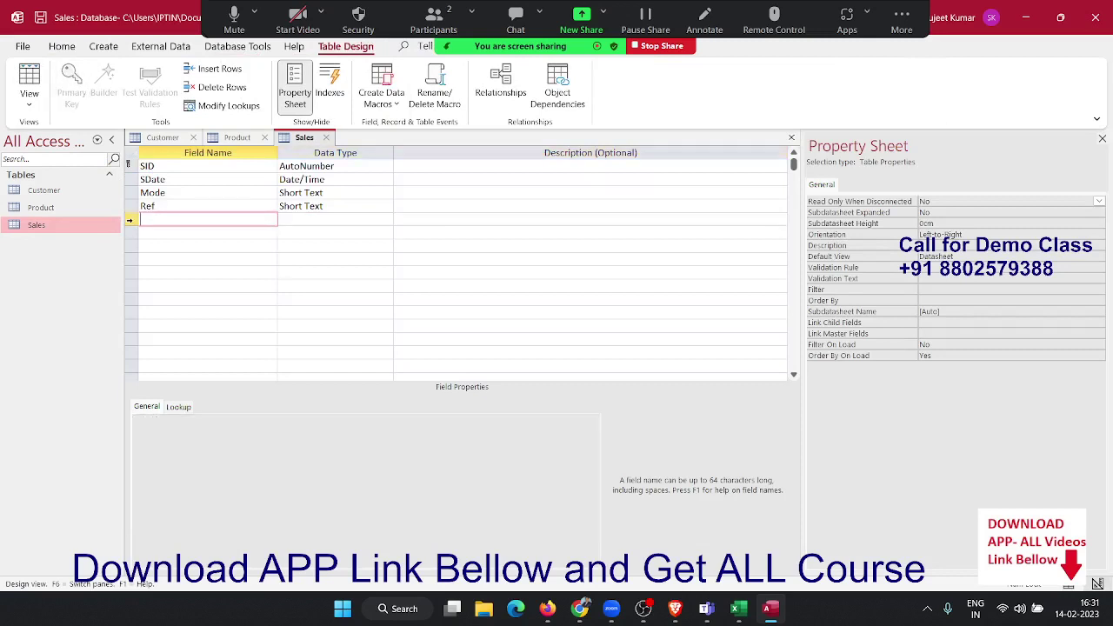
Add PID and Qty fields to Sales with the Number data type
text(PID)
key(Tab)
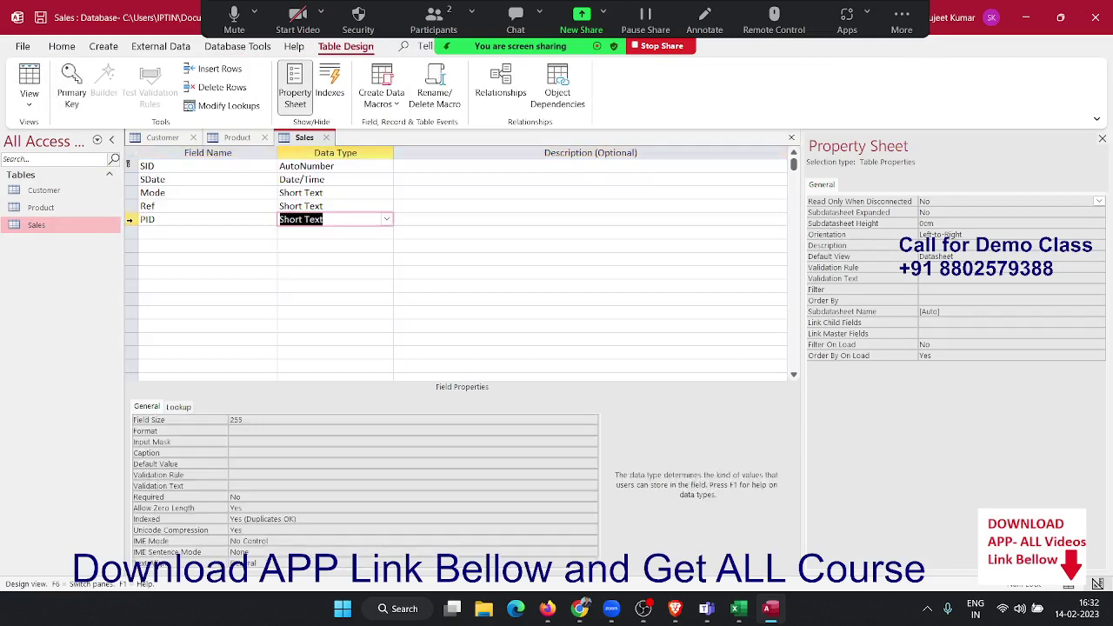
text(n)
key(Tab)
key(Tab)
text(Q)
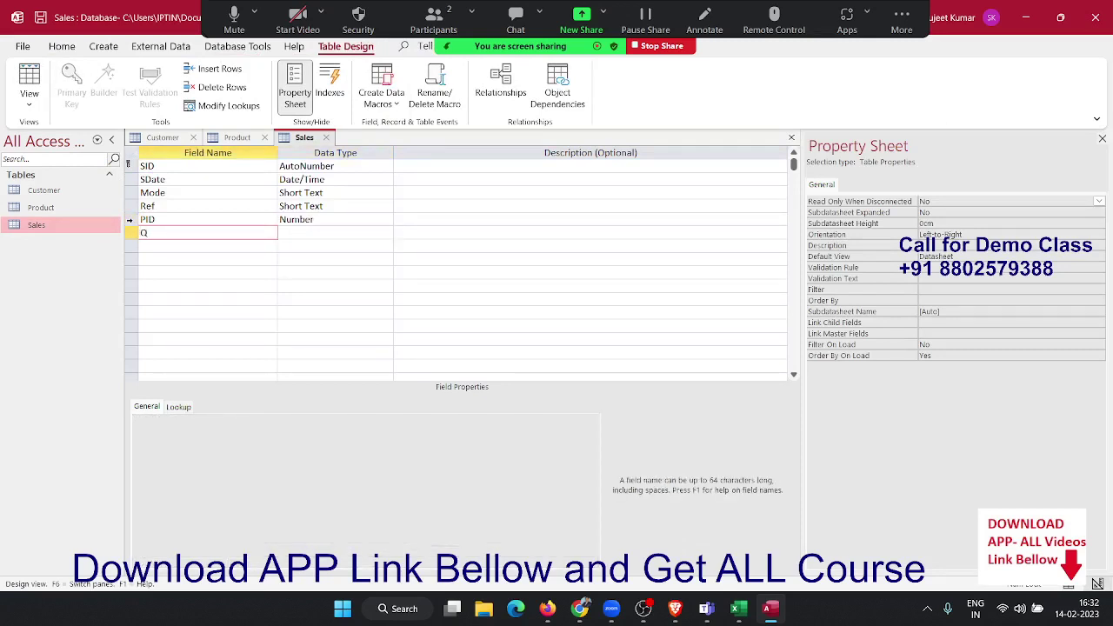
text(ty)
key(Tab)
text(n)
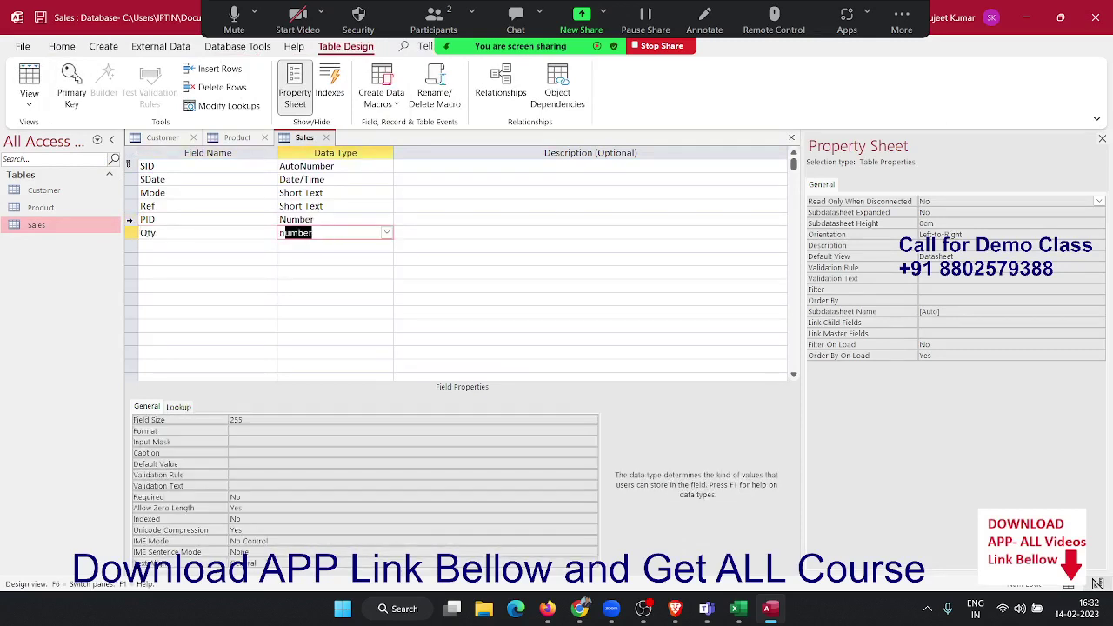
key(Tab)
key(Tab)
Add a CID Number field and close the Sales table design
text(Cit)
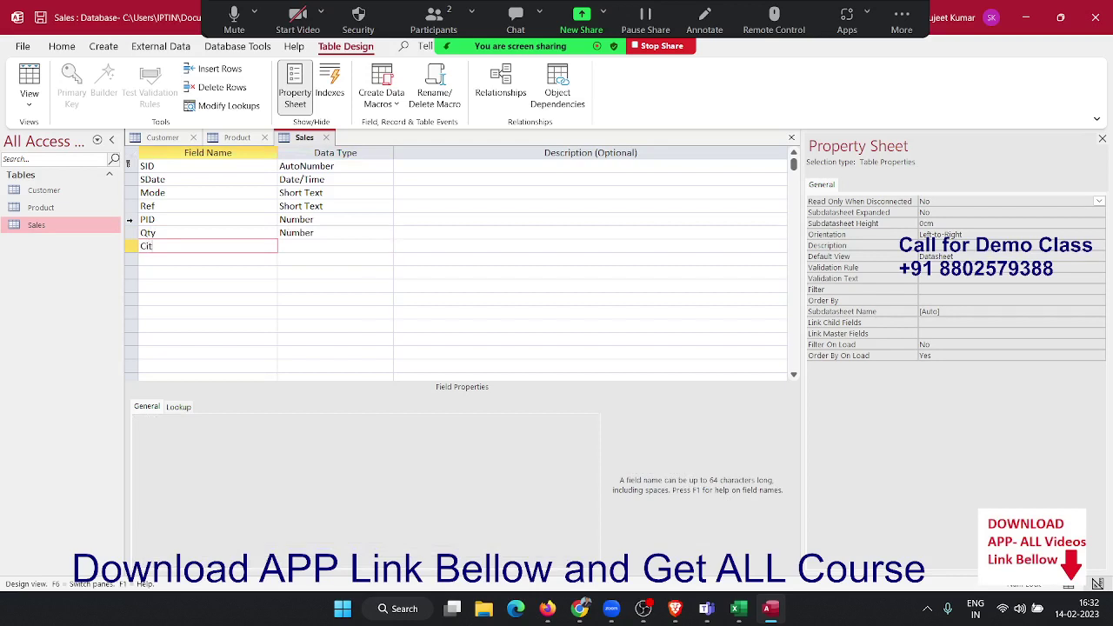
key(BackSpace)
key(BackSpace)
text(ID)
key(Tab)
text(n)
key(Tab)
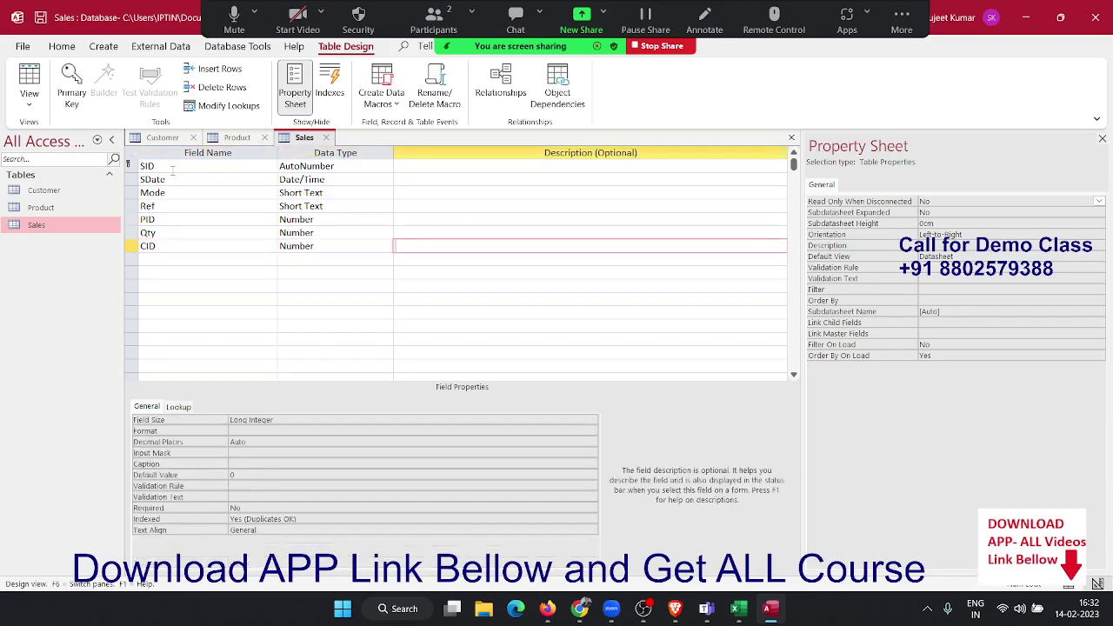
click(326, 137)
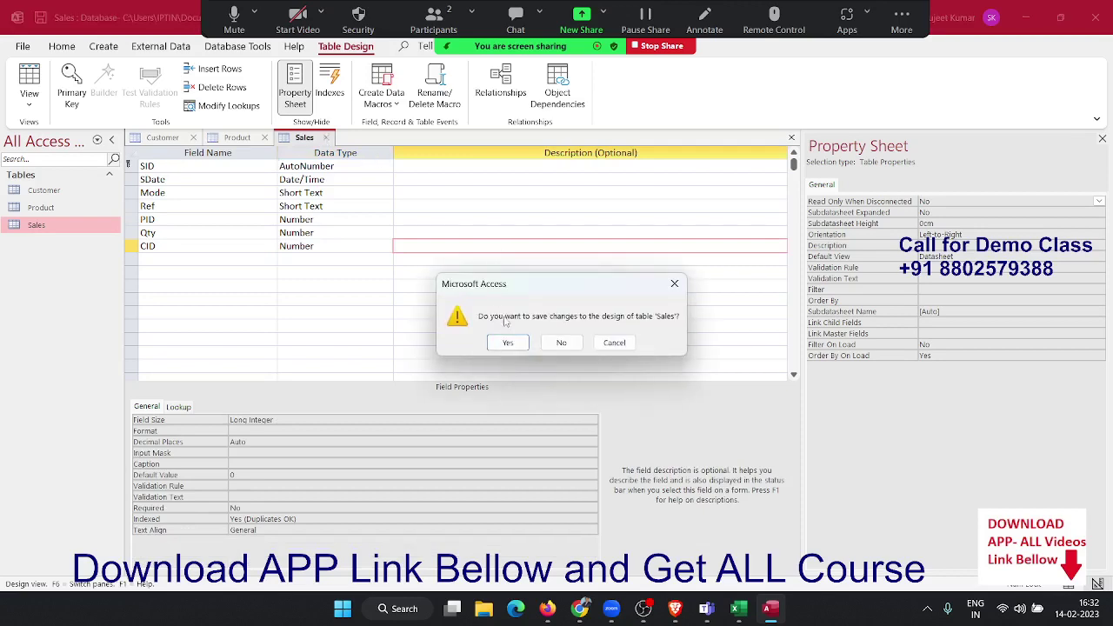
Save the Sales design changes and close the Product and Customer tables
click(520, 344)
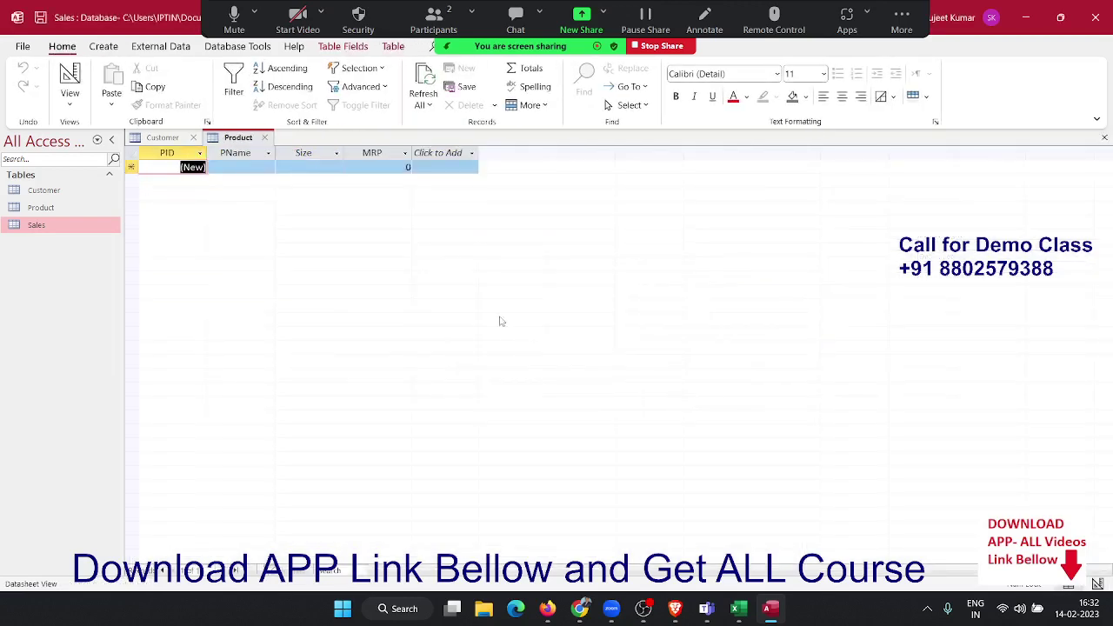
click(265, 137)
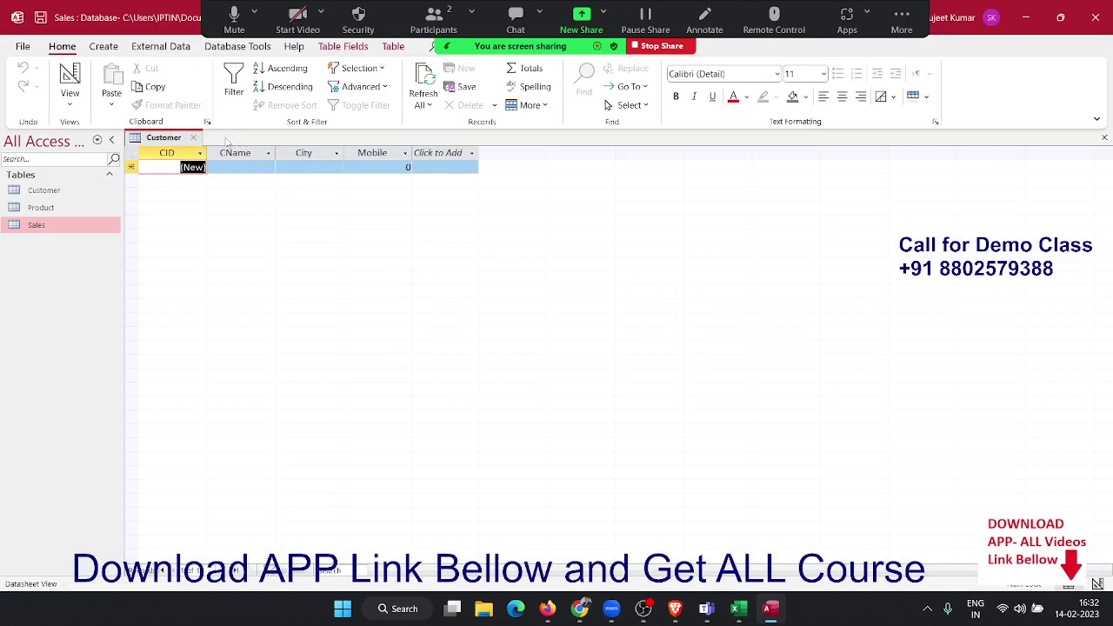
click(195, 137)
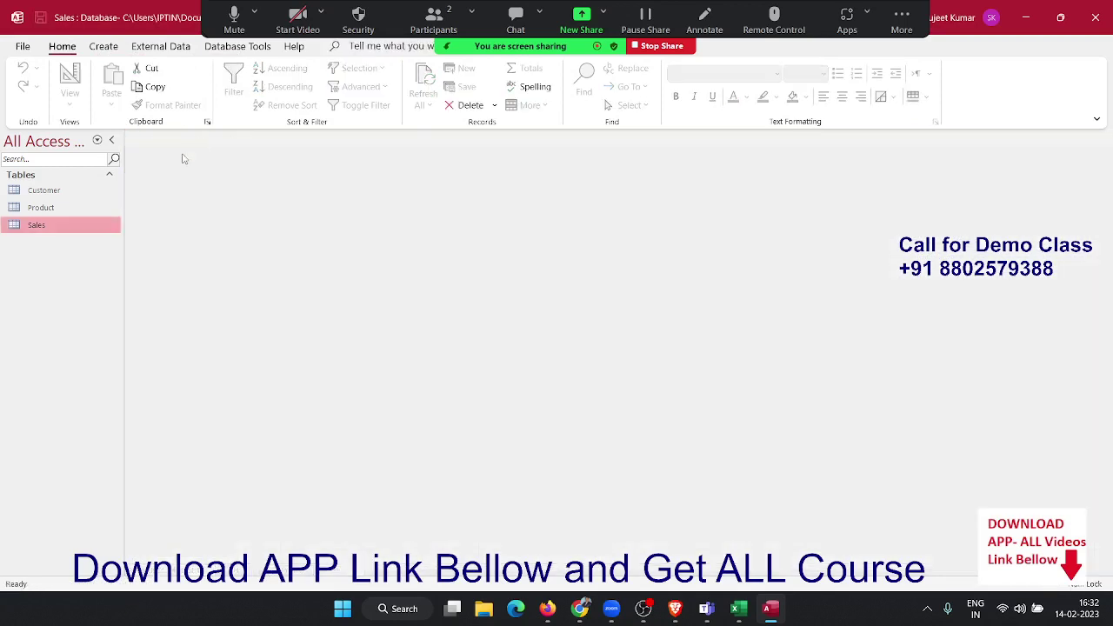
Reopen Sales to check the new PID column, and open the Product table
double_click(85, 230)
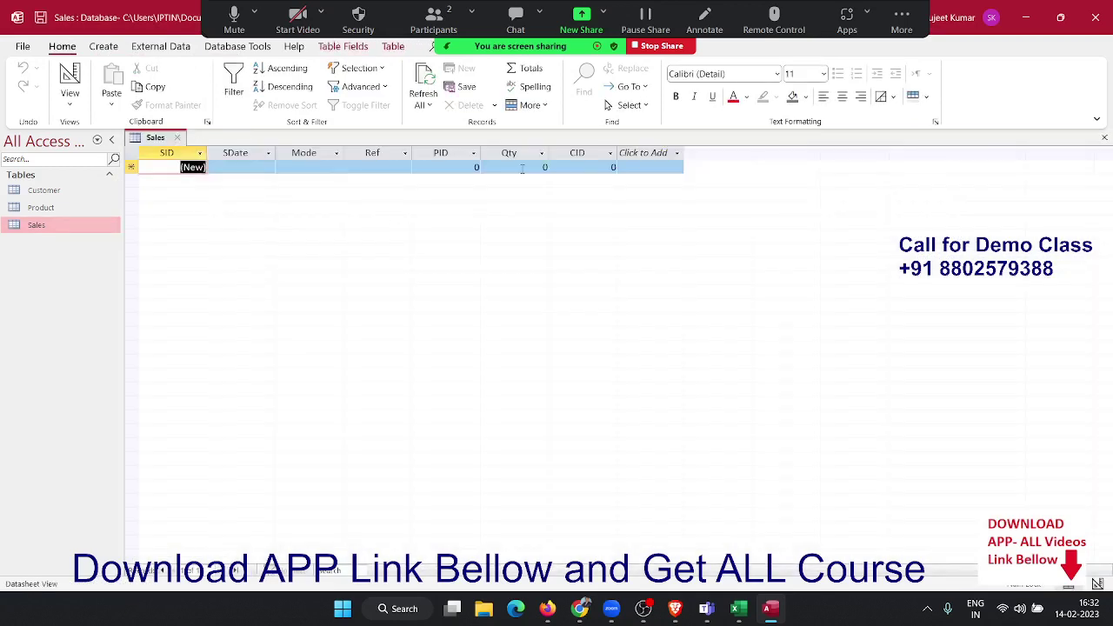
click(442, 151)
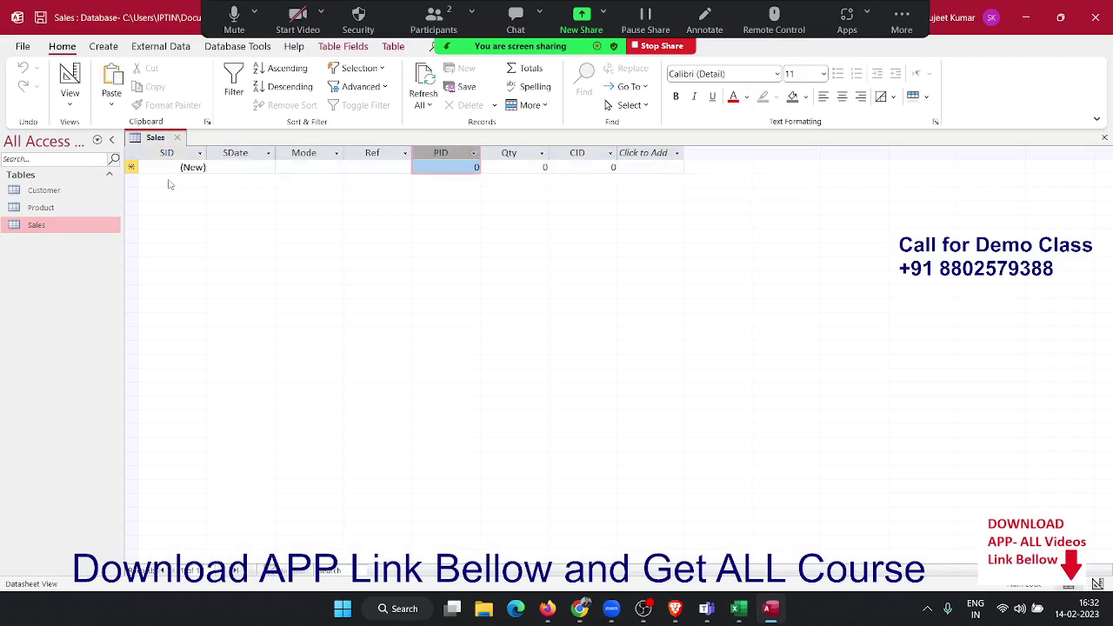
double_click(95, 210)
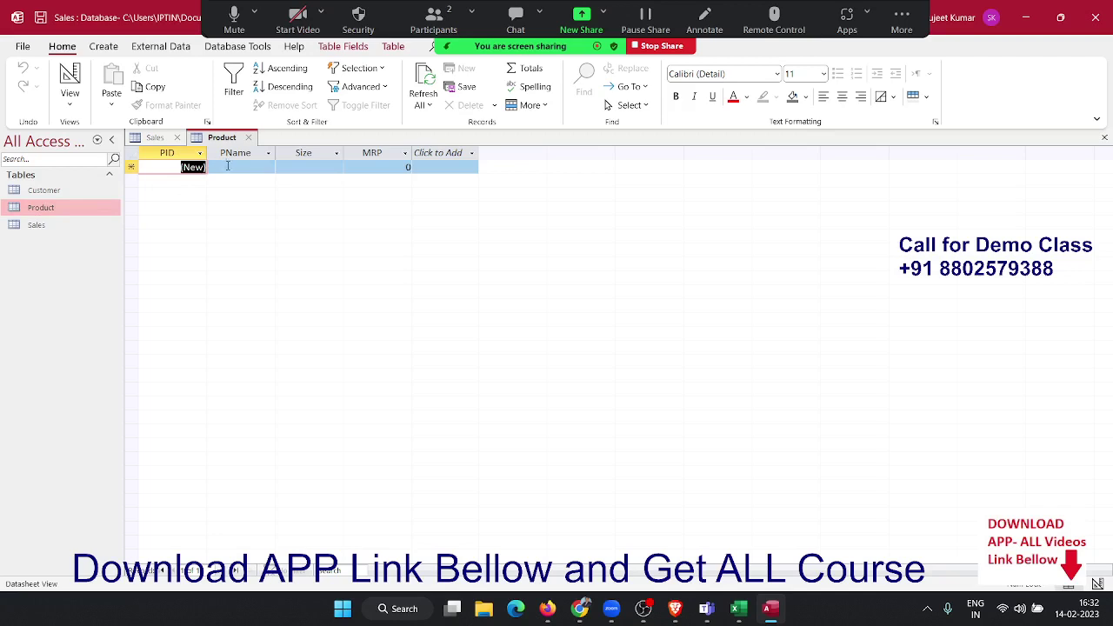
Enter products Excel (size 35, MRP 7500) and VBA (size 55, MRP 10000)
click(231, 170)
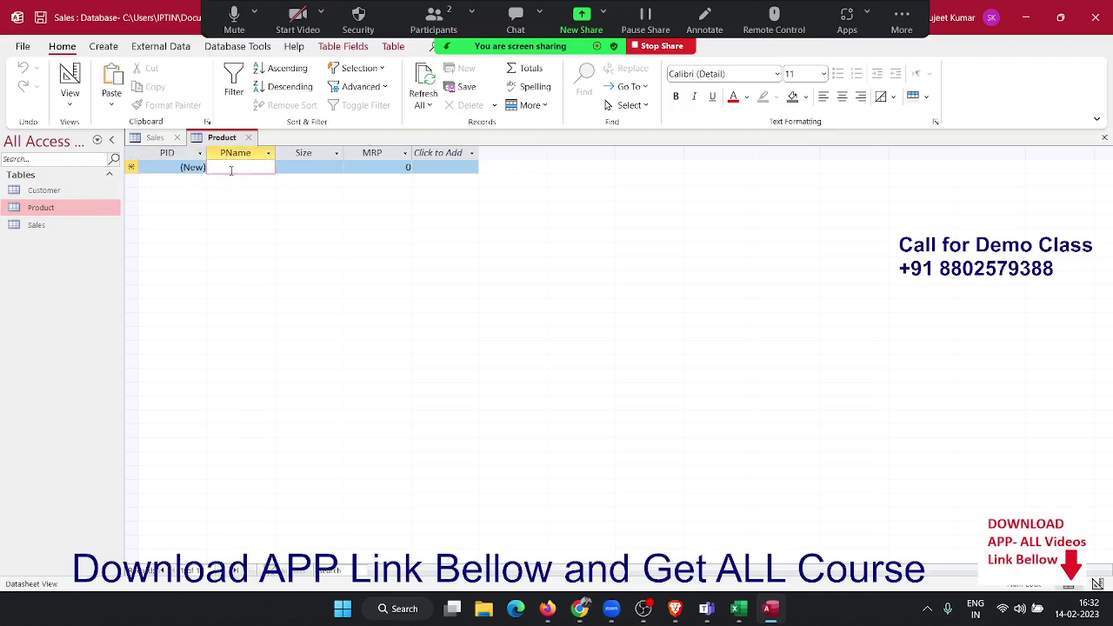
text(Excel)
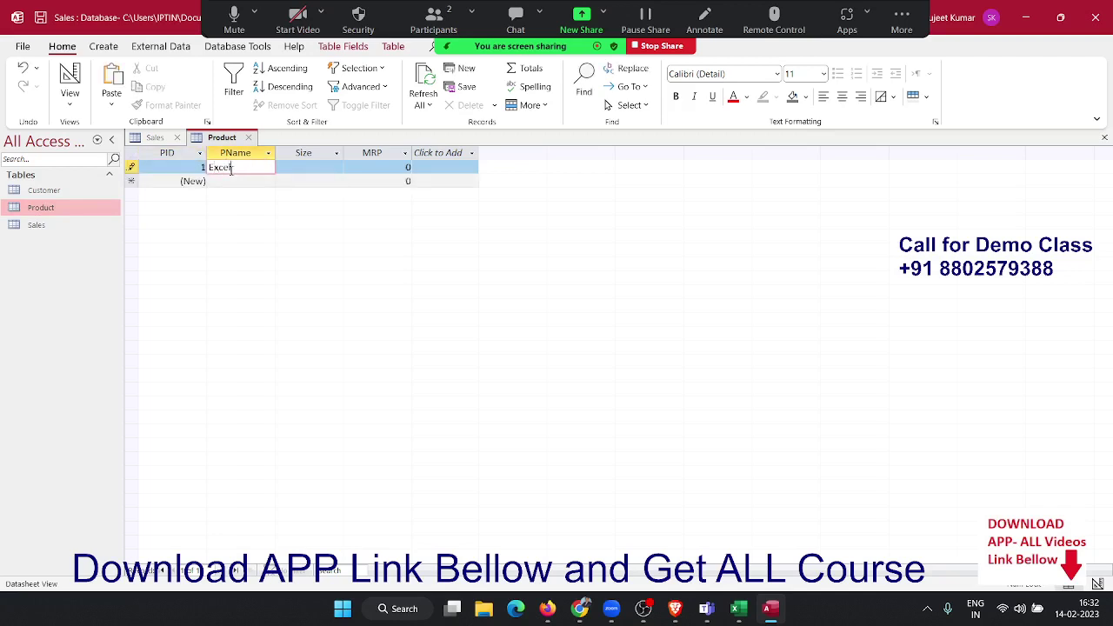
key(Tab)
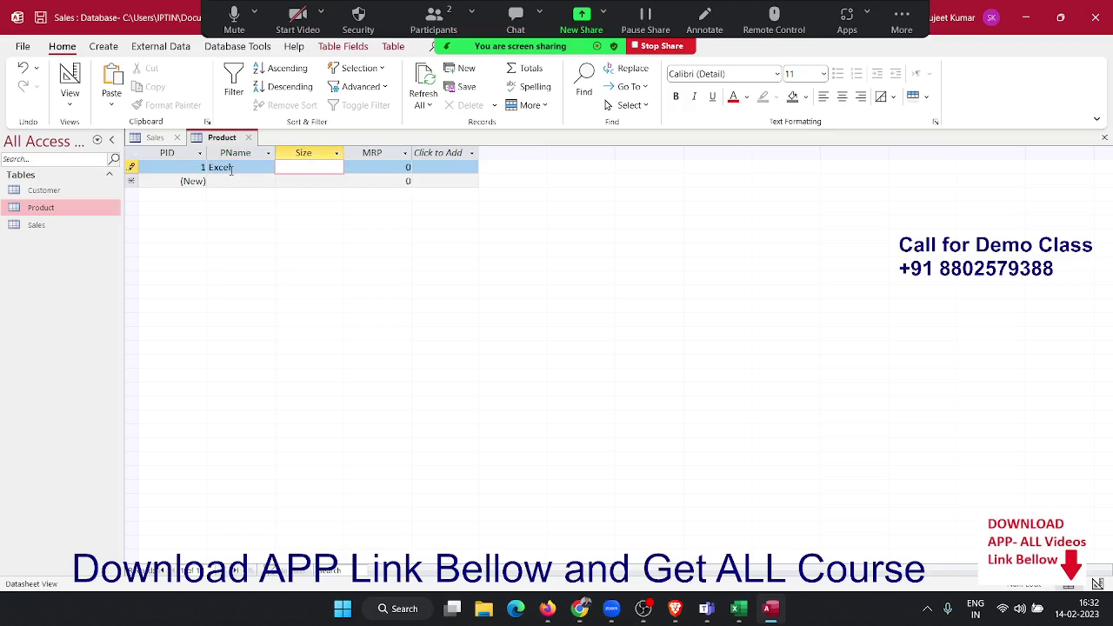
text(35)
key(Tab)
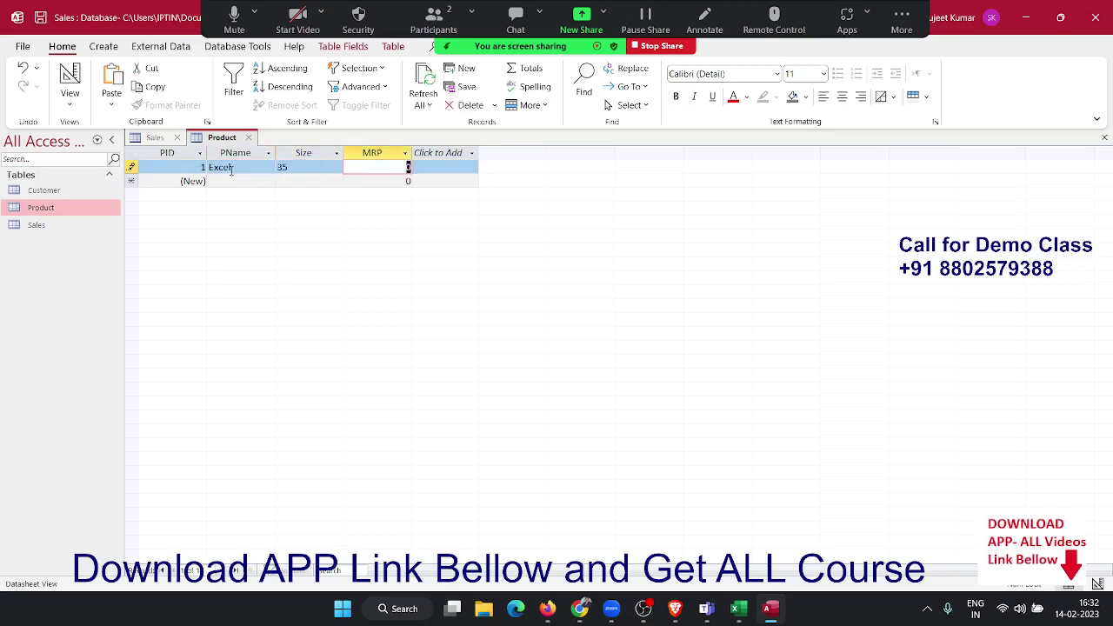
text(7500)
click(257, 185)
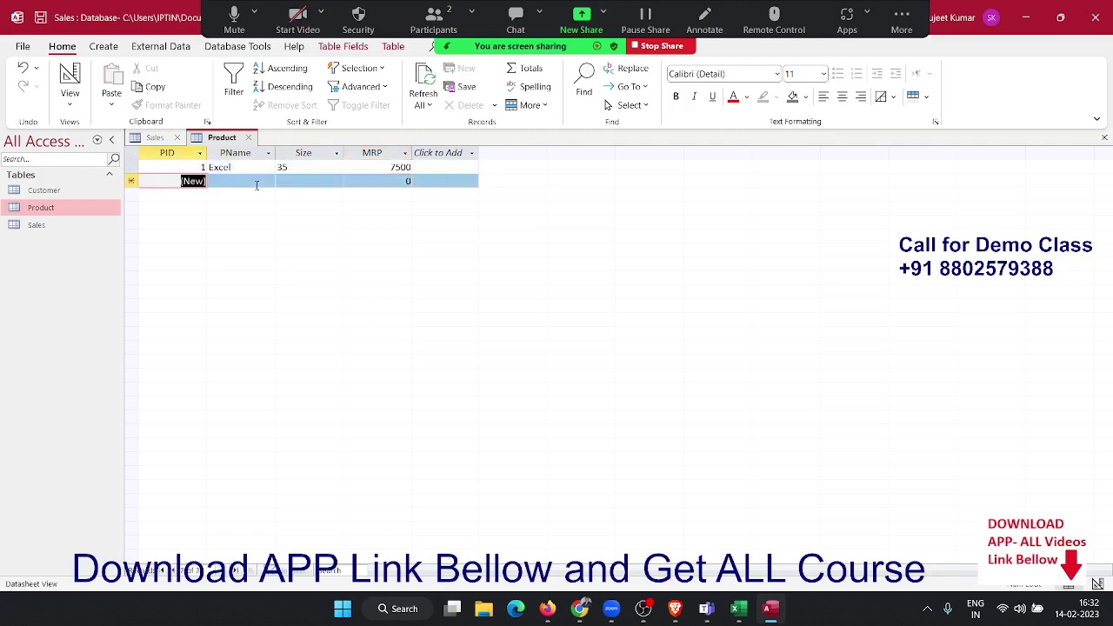
text(VBA)
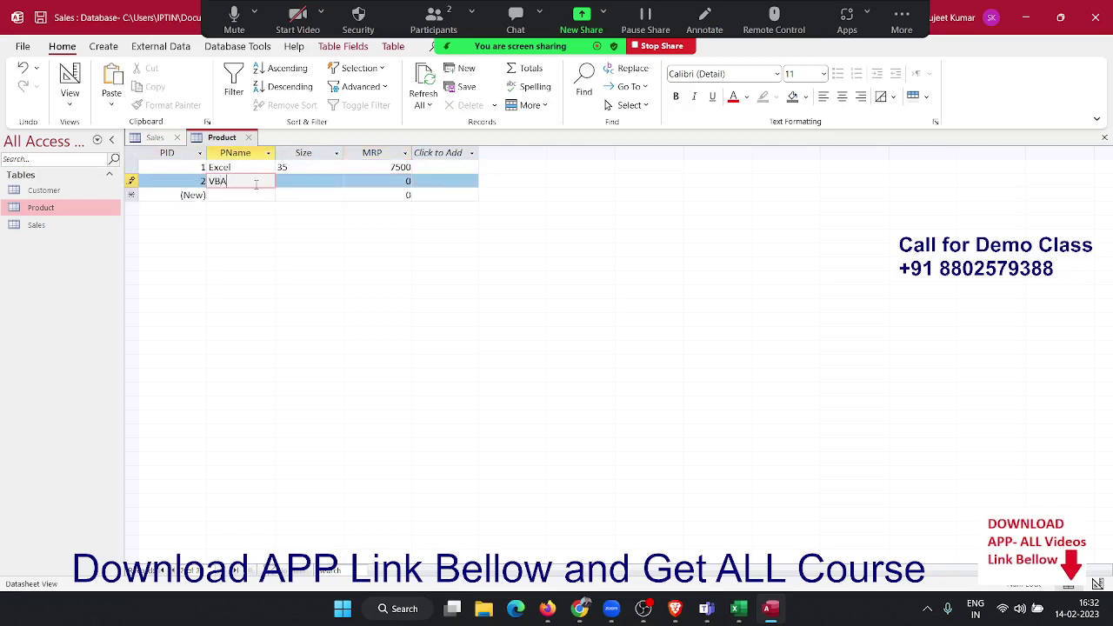
key(Tab)
text(55)
key(Tab)
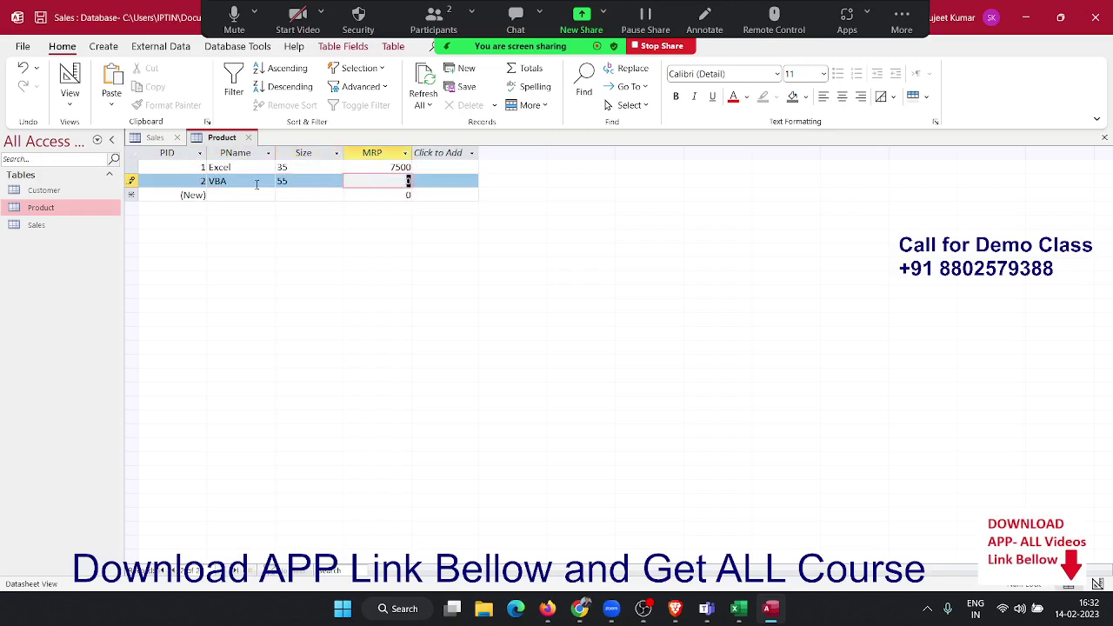
text(10000)
Enter products Access (size 35, MRP 6000) and SQL (size 65, MRP 6000)
key(Tab)
text(A)
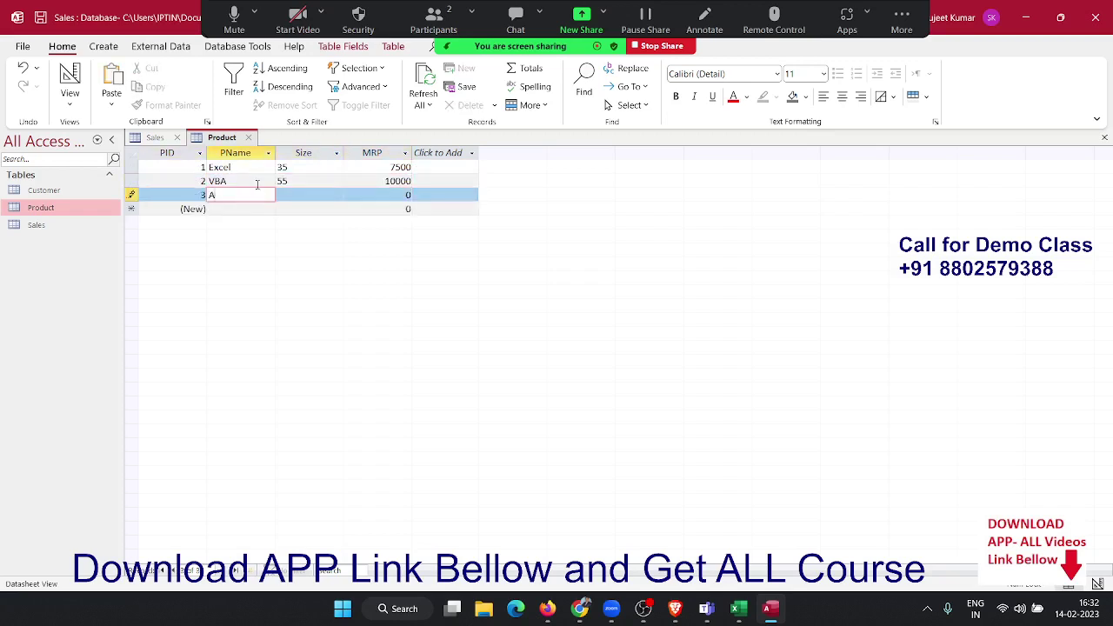
text(ccess)
key(Tab)
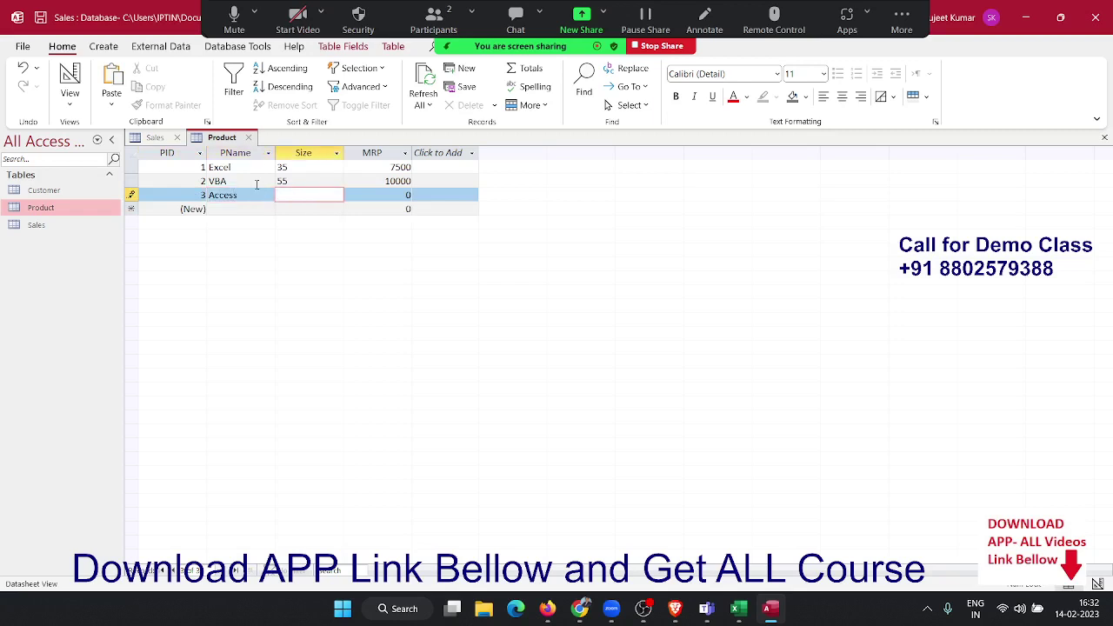
text(35)
key(Tab)
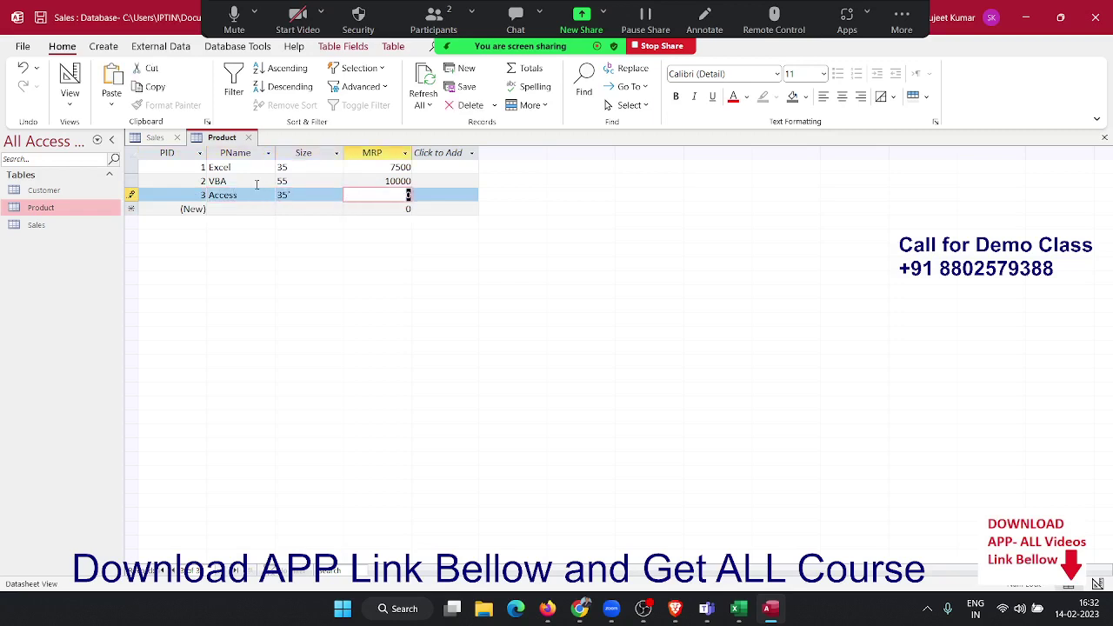
text(6000)
key(Tab)
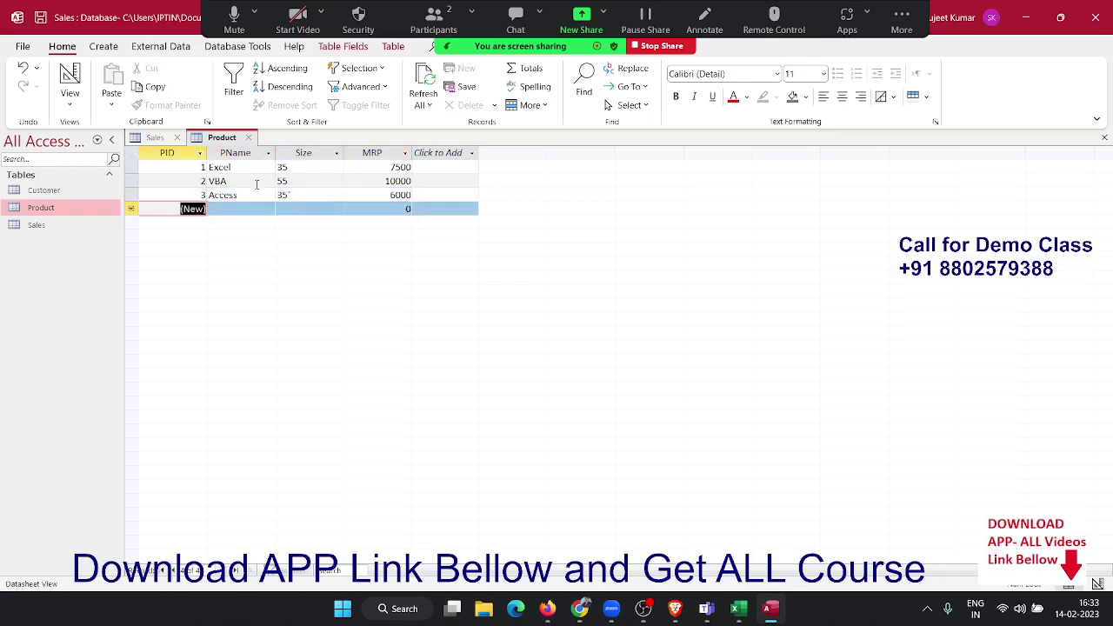
key(Tab)
text(SQL)
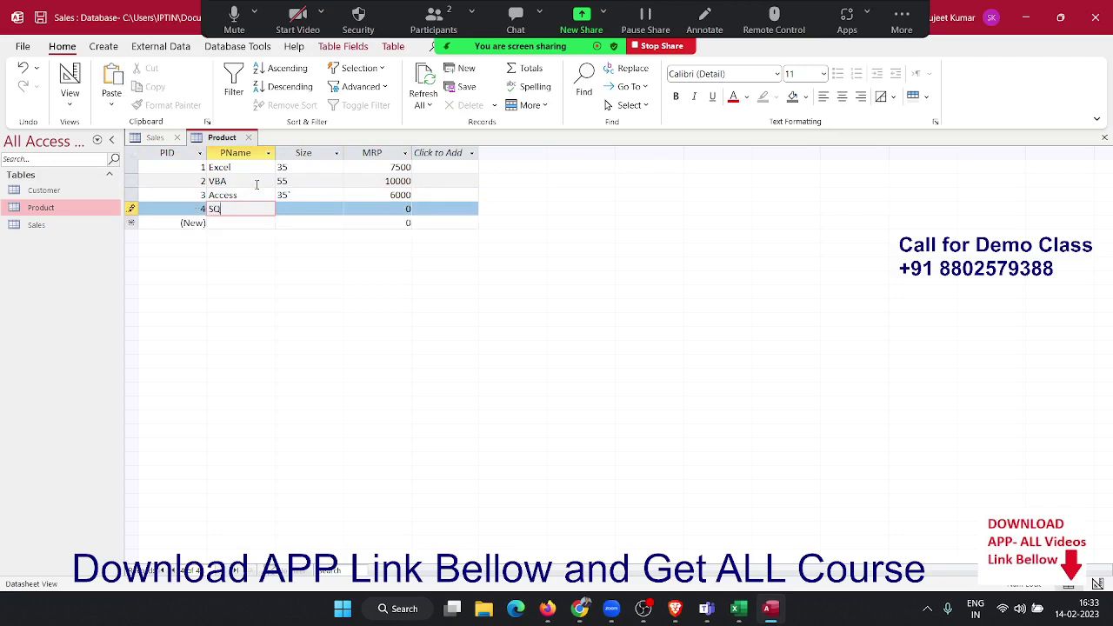
key(Tab)
text(65)
key(Tab)
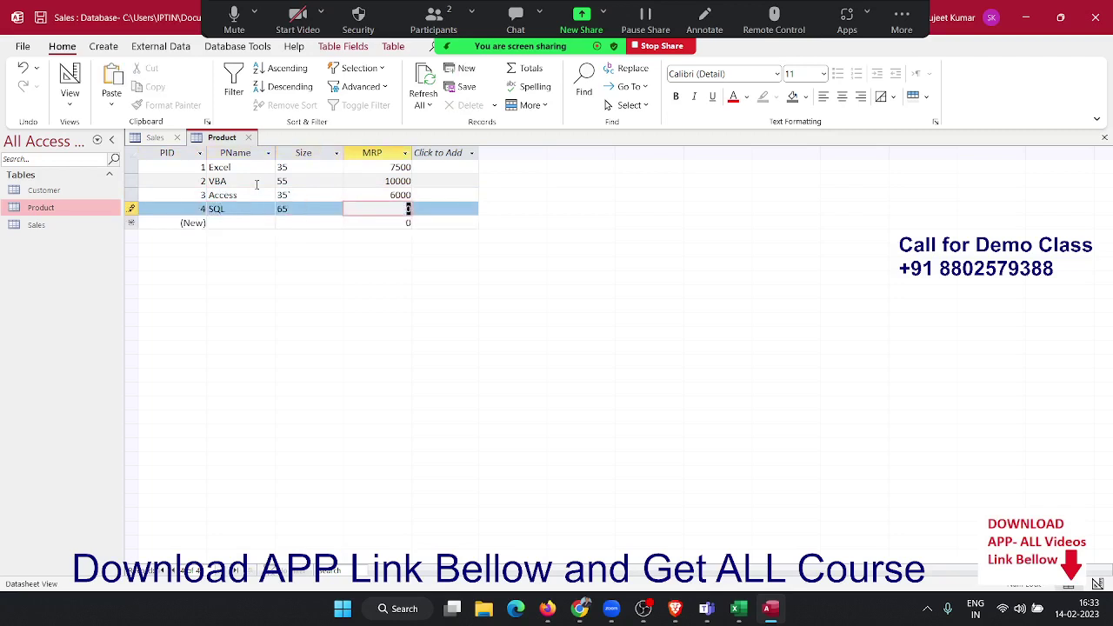
text(25)
key(BackSpace)
key(BackSpace)
text(6000)
Add Power BI (size 75, MRP 7525), then close Product and open the Customer table
key(Tab)
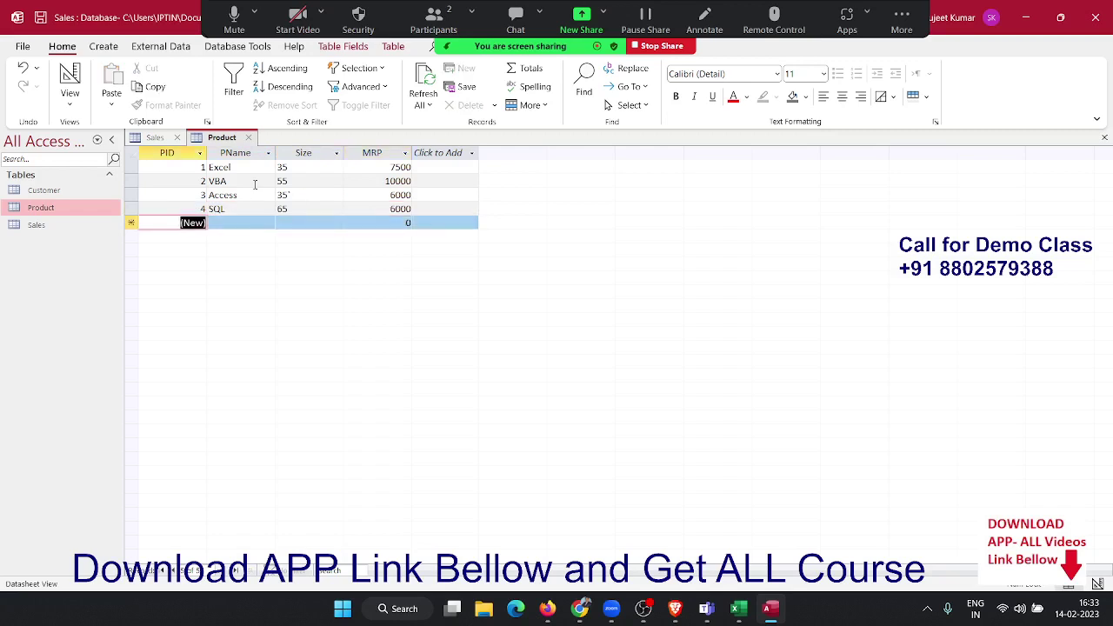
key(Tab)
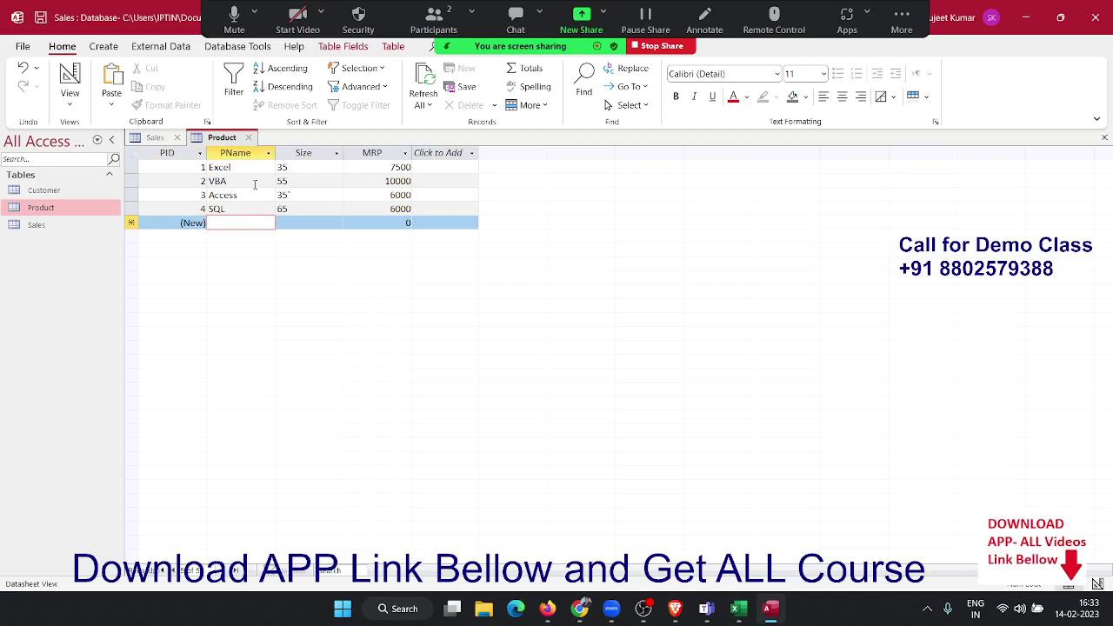
text(P)
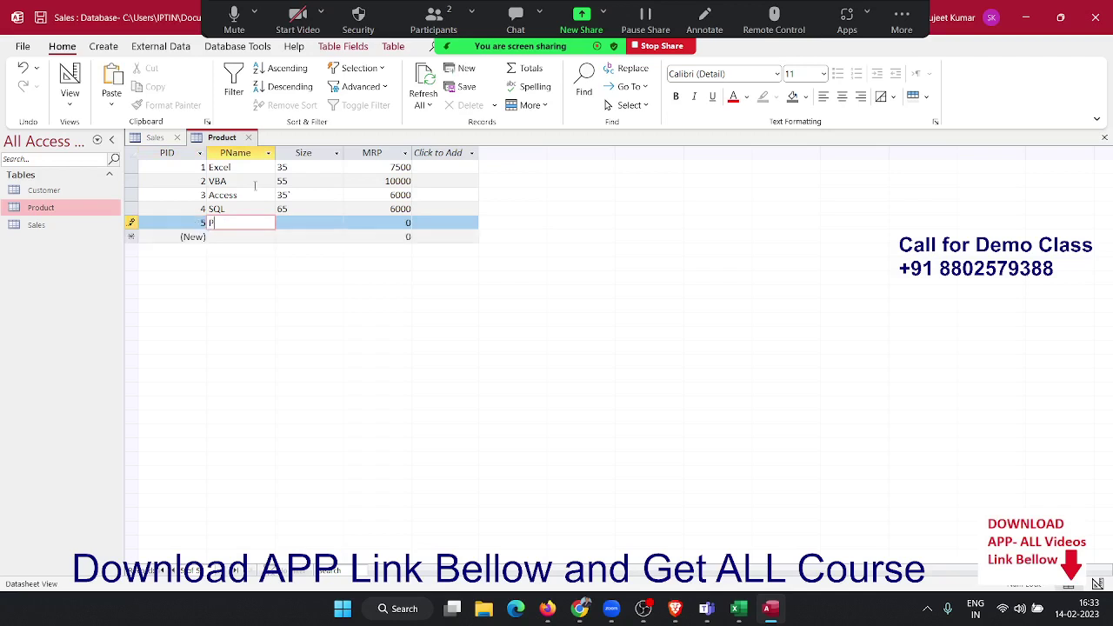
text(ower B)
text(I)
key(Tab)
text(75)
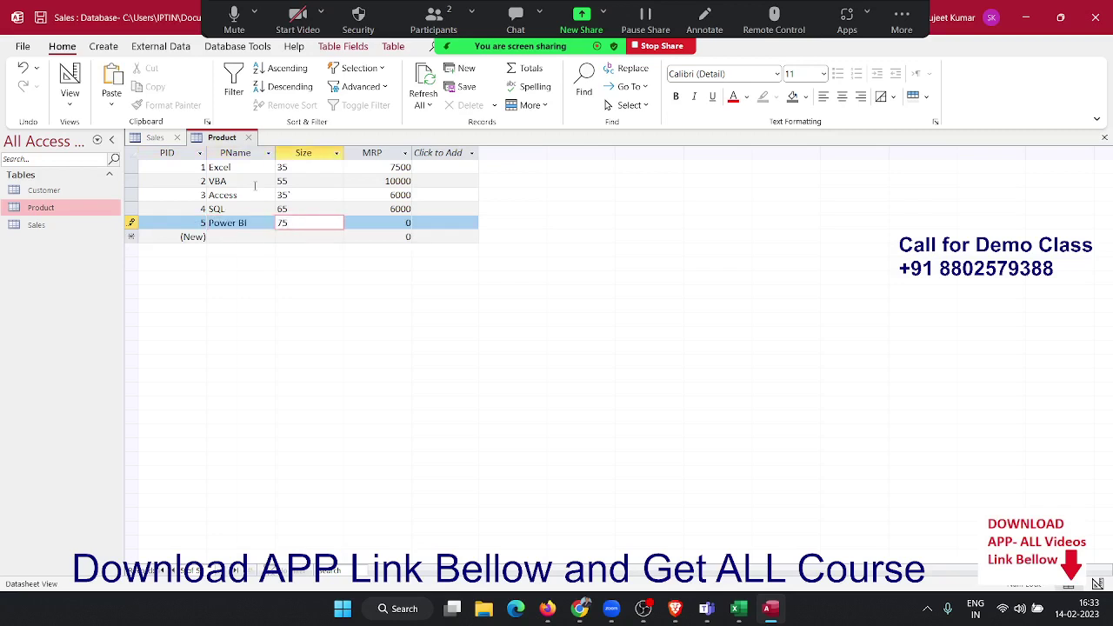
key(Tab)
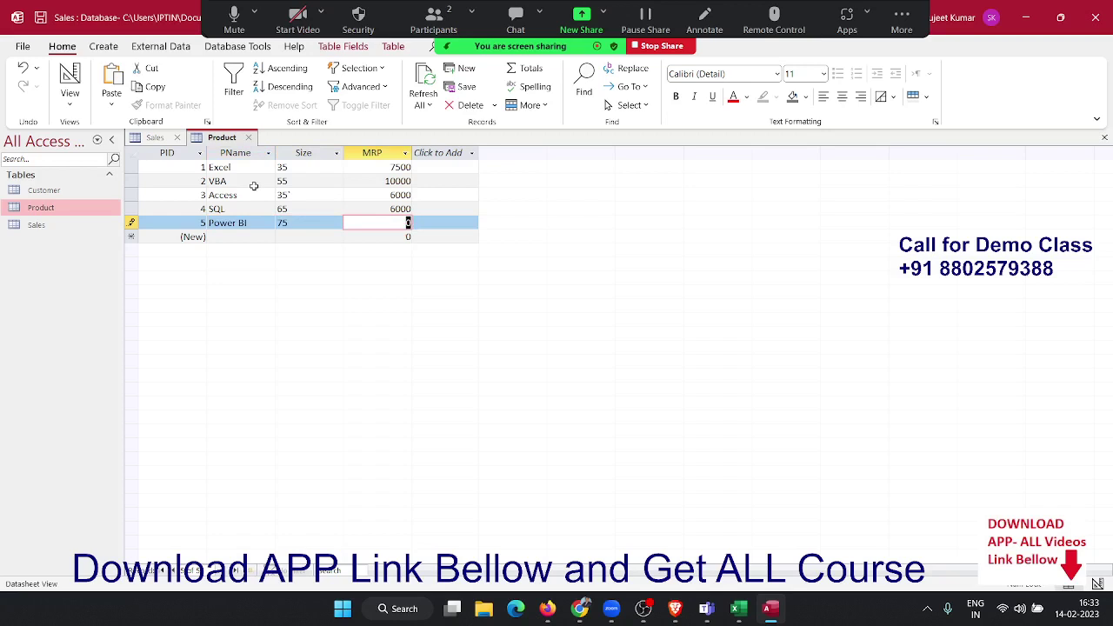
text(7525)
key(Down)
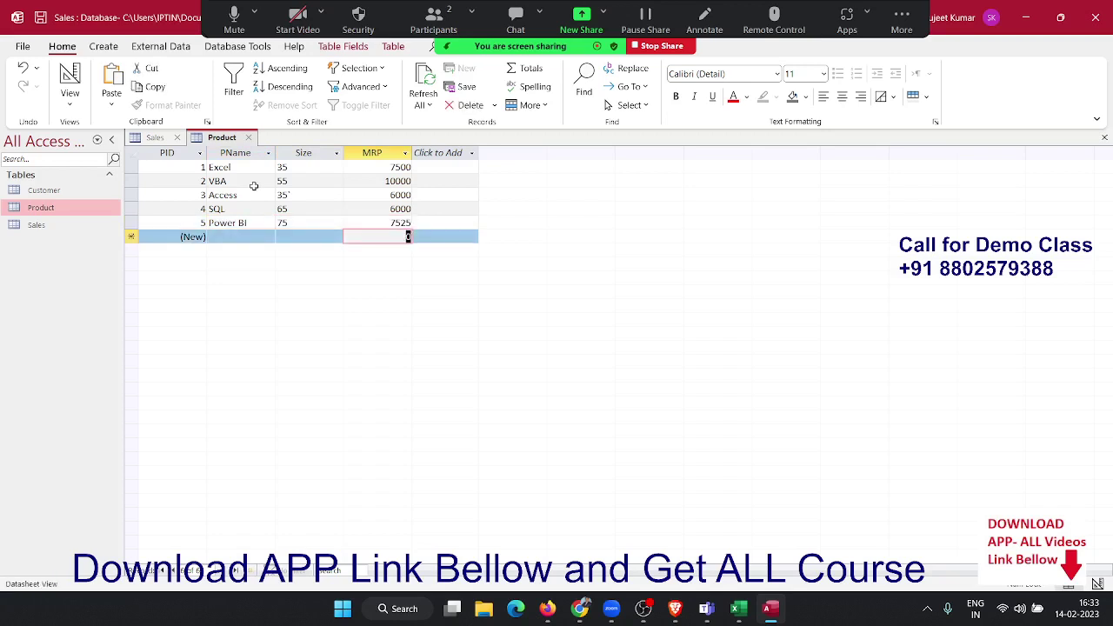
click(252, 138)
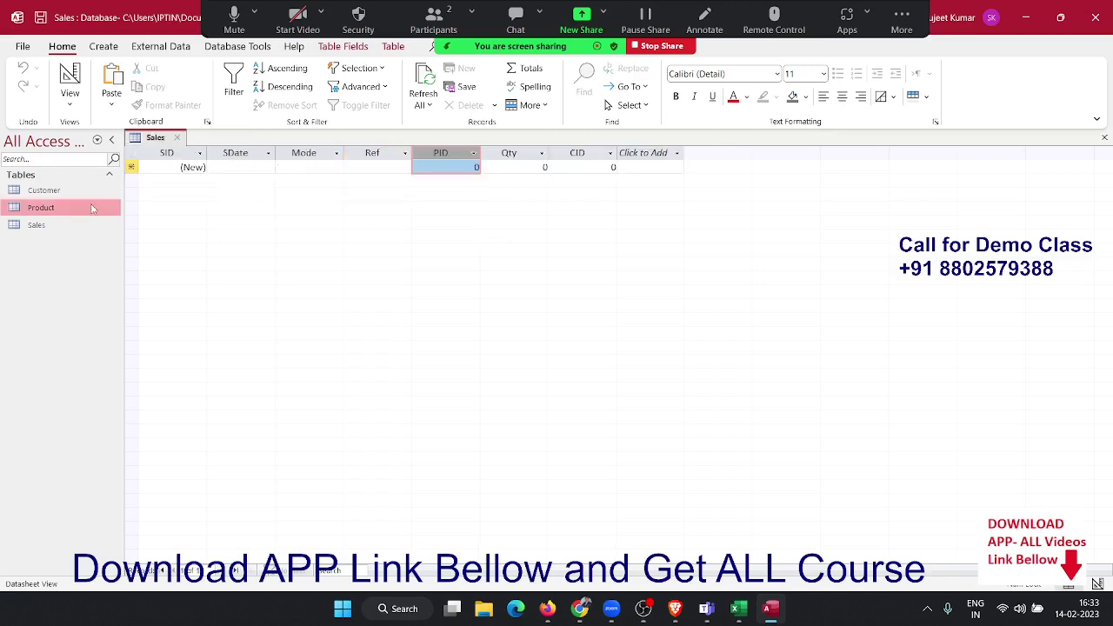
double_click(94, 189)
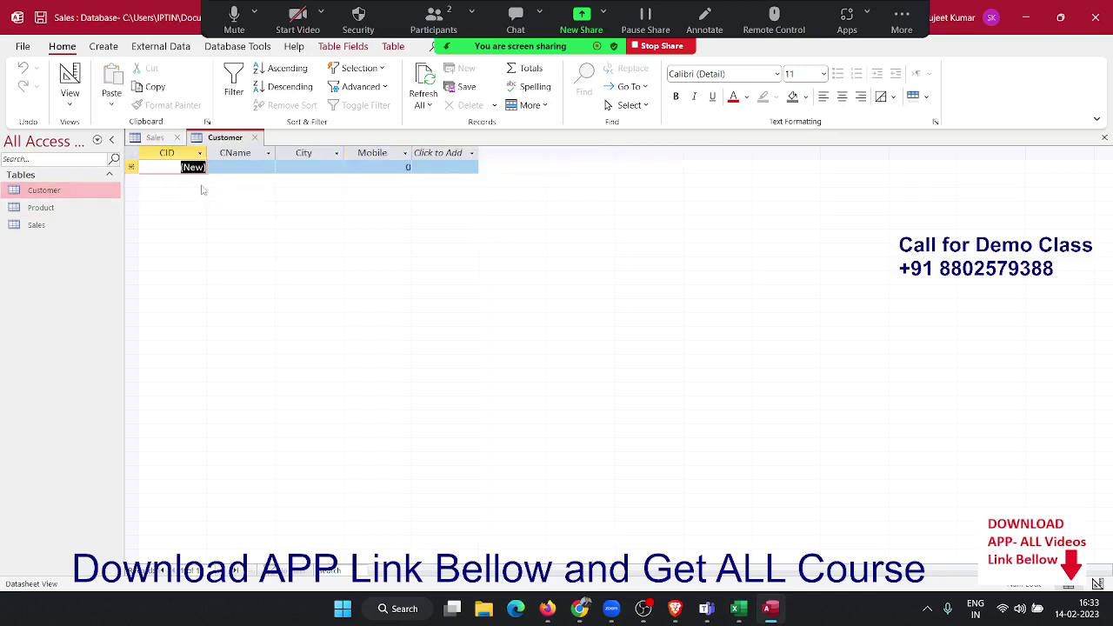
Enter a Delhi customer's name and mobile number, fixing the over-long number
key(Tab)
text(P)
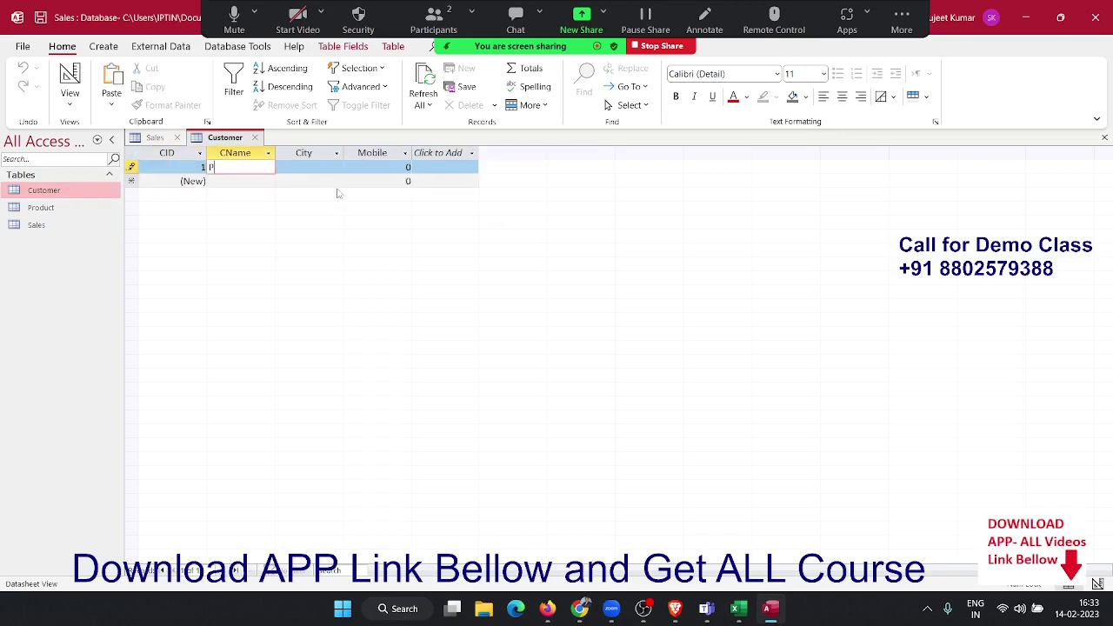
text(uja)
key(Tab)
text(De)
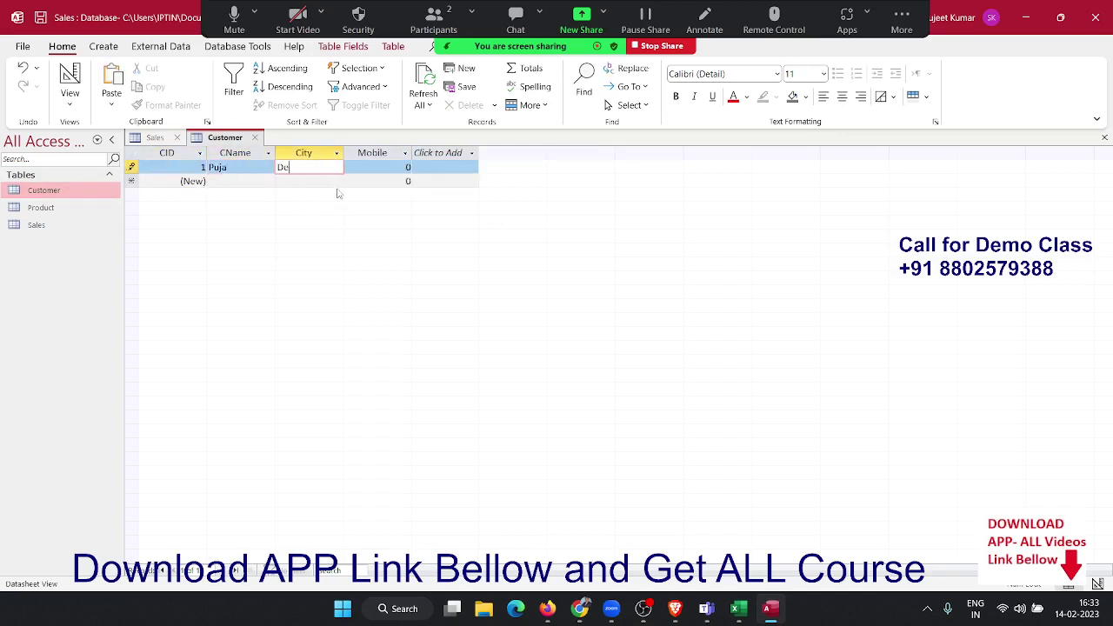
text(lhi)
key(Tab)
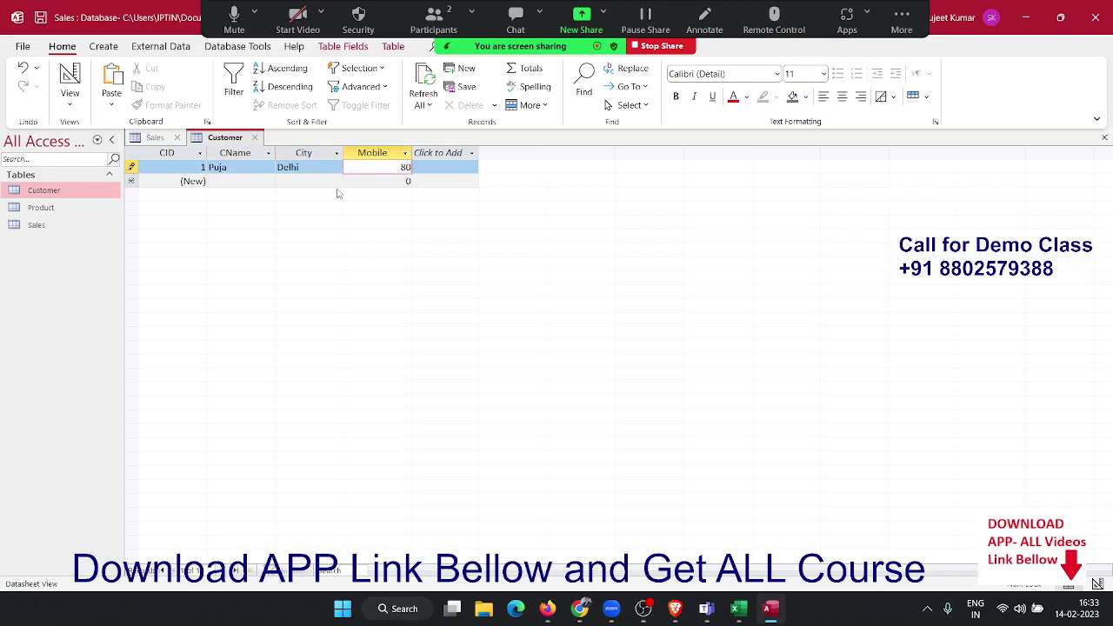
key(Tab)
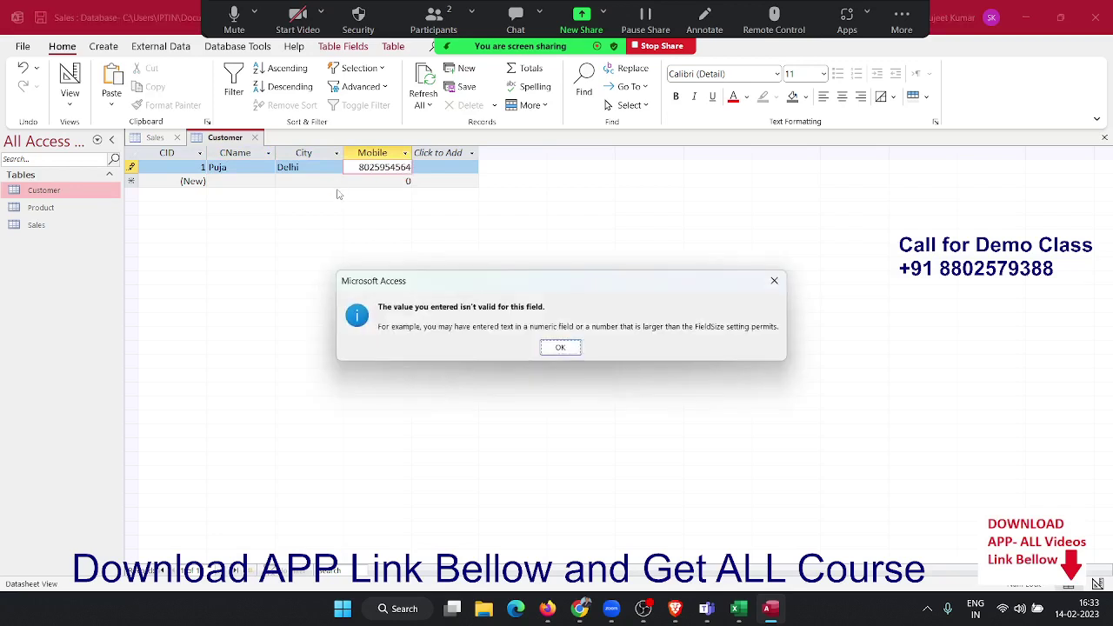
key(Return)
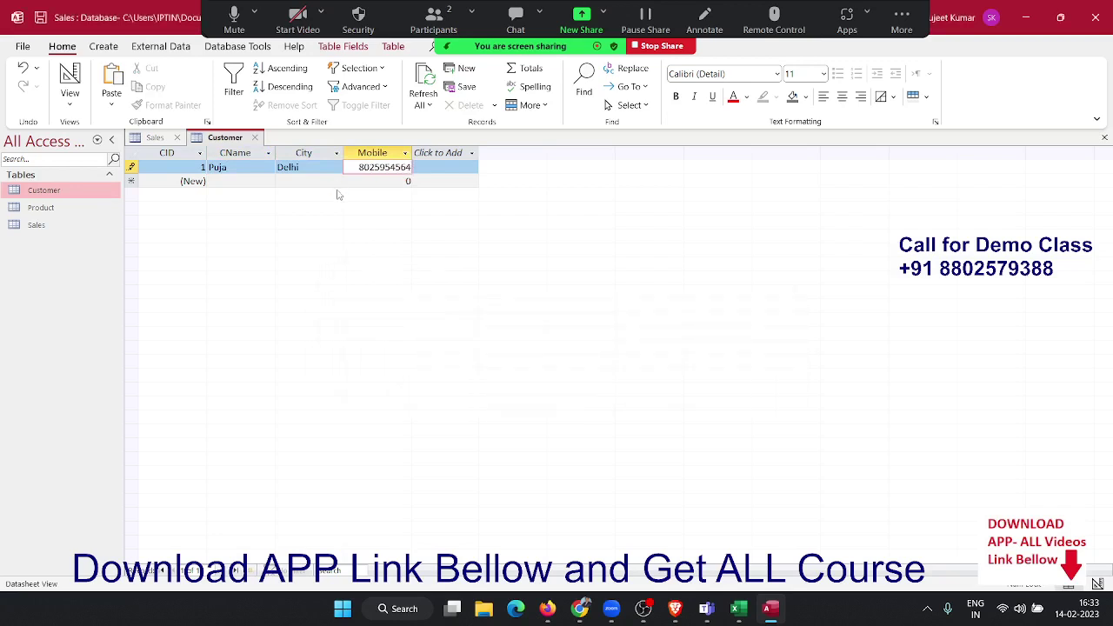
key(BackSpace)
key(Tab)
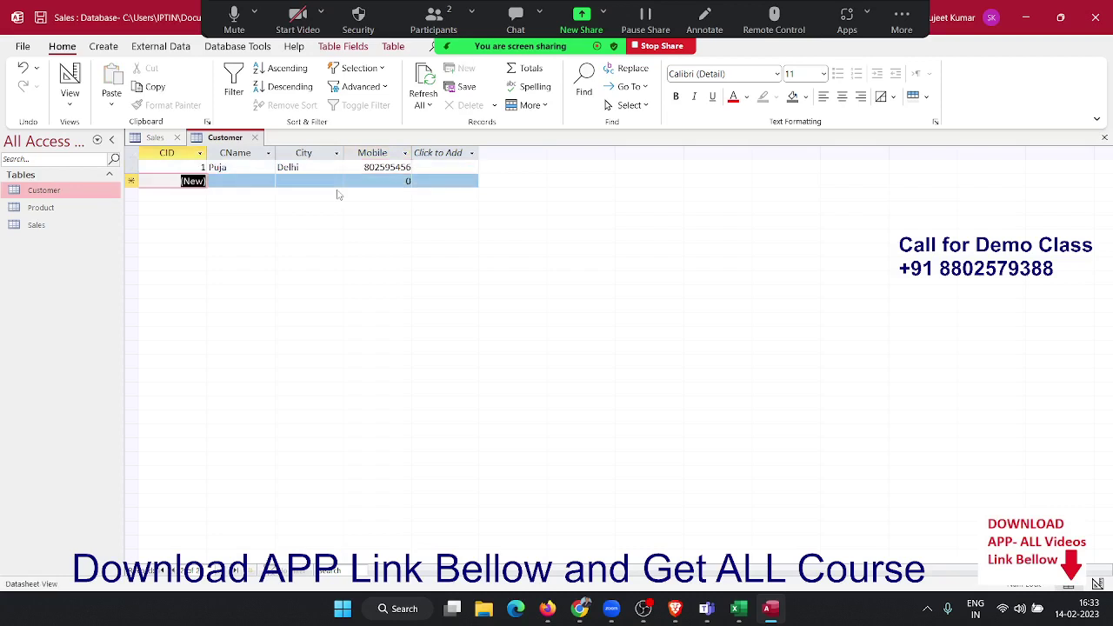
Add customers from Kanpur and Udaypur, each with a name and mobile number
key(Tab)
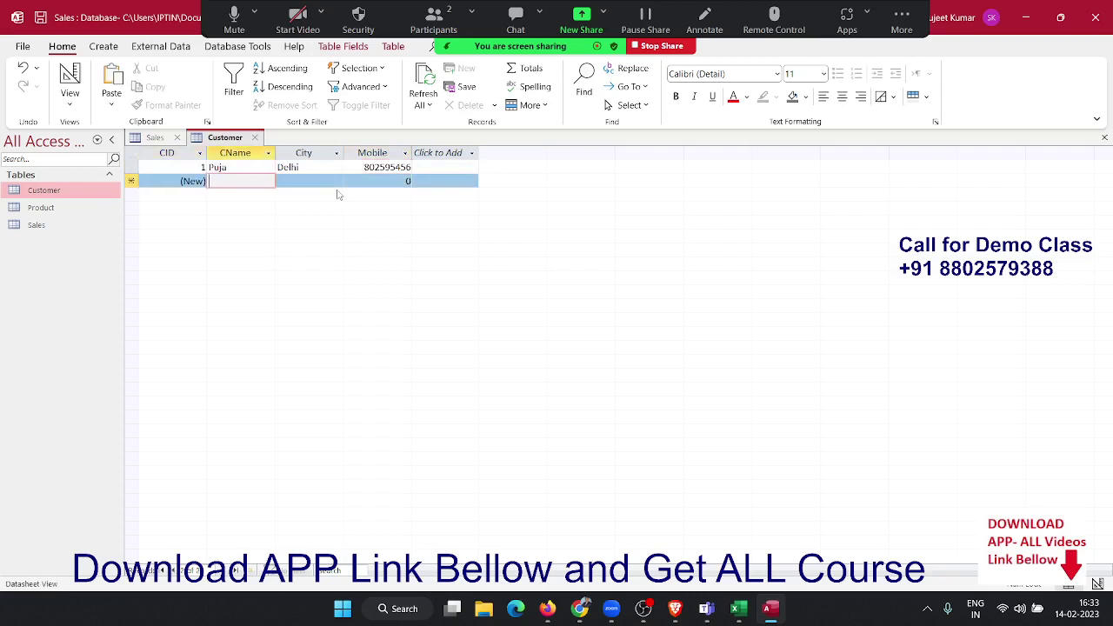
text(Mohan)
key(Tab)
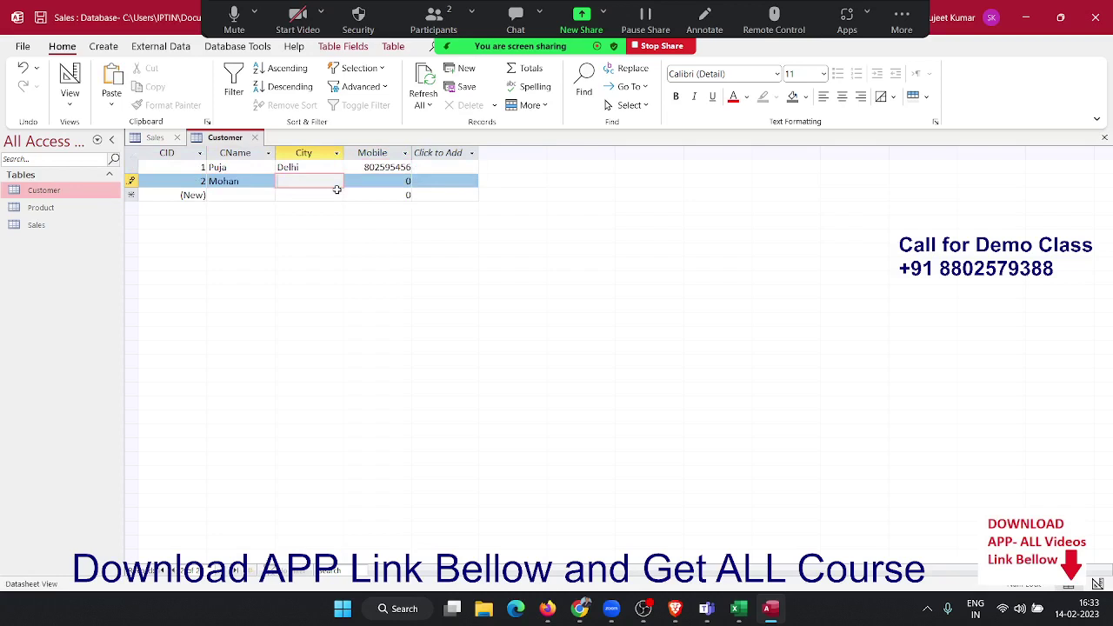
text(Kanpur)
key(Tab)
text(7964644)
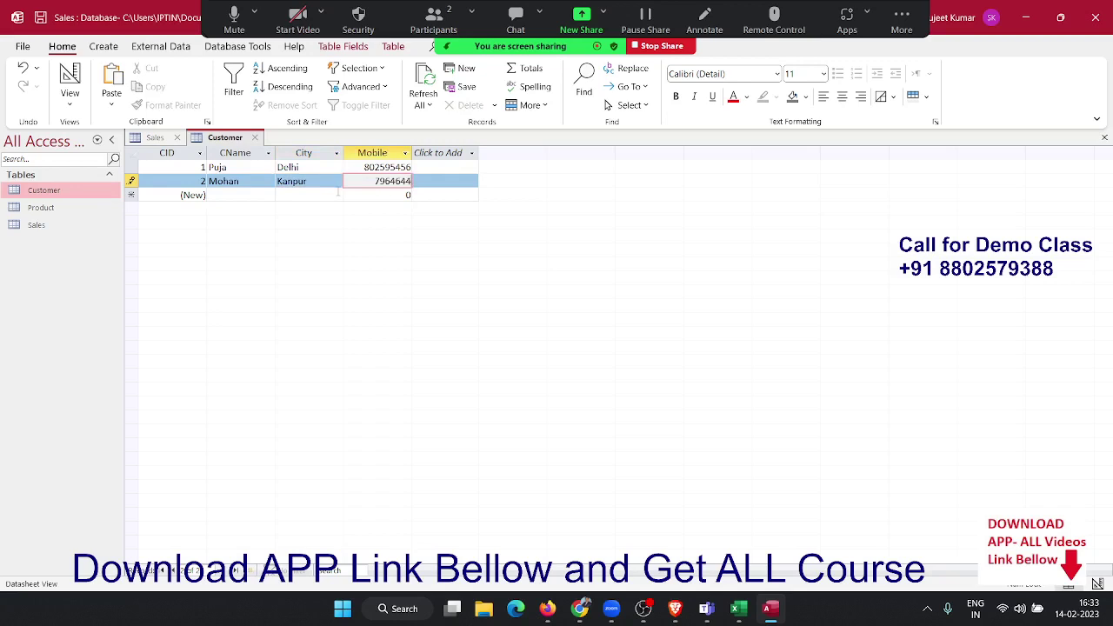
text(66)
key(Tab)
key(Tab)
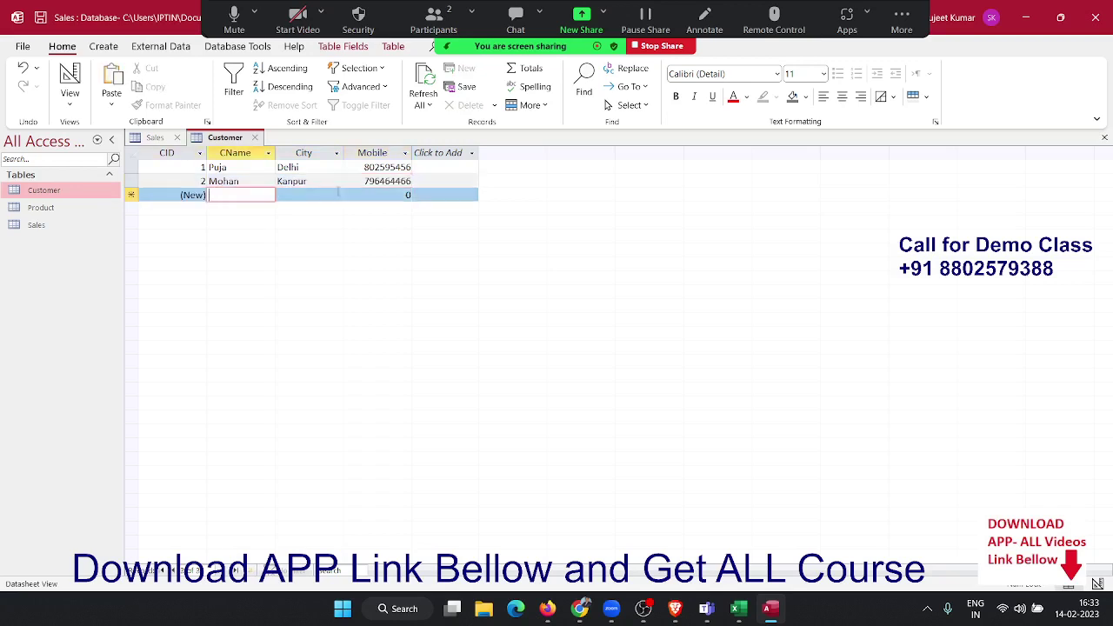
text(Om)
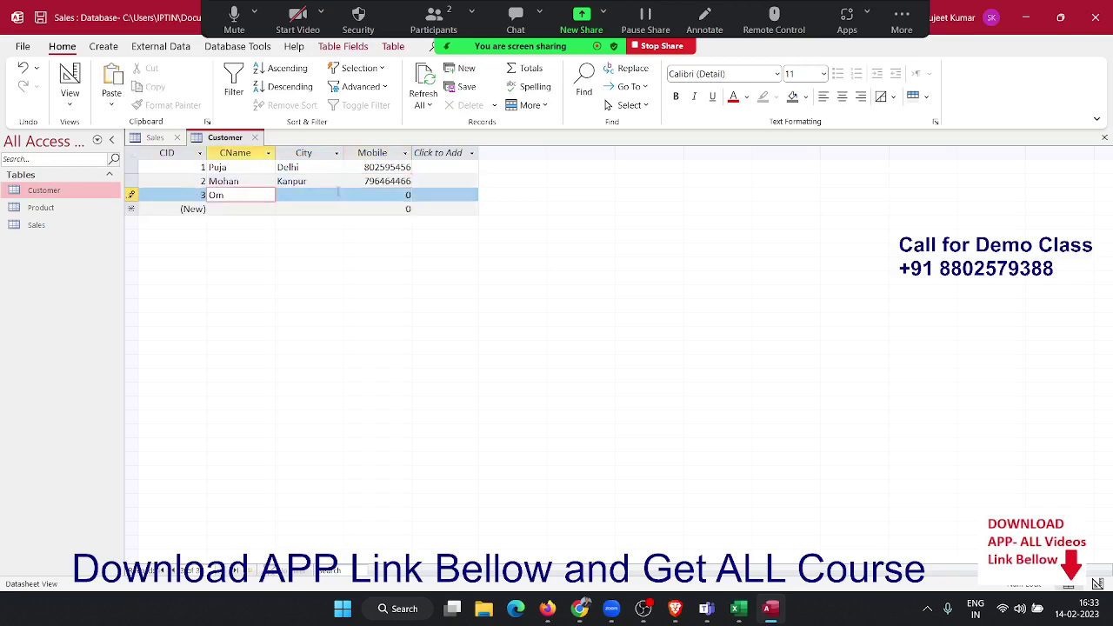
key(Tab)
text(UD)
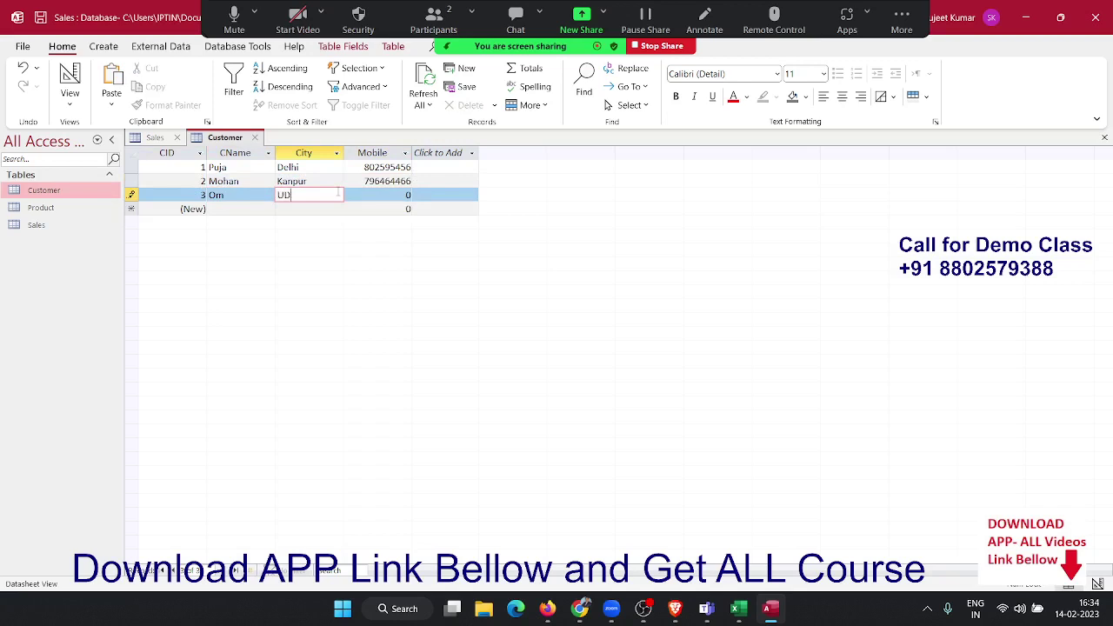
text(ayp)
text(ur)
key(Tab)
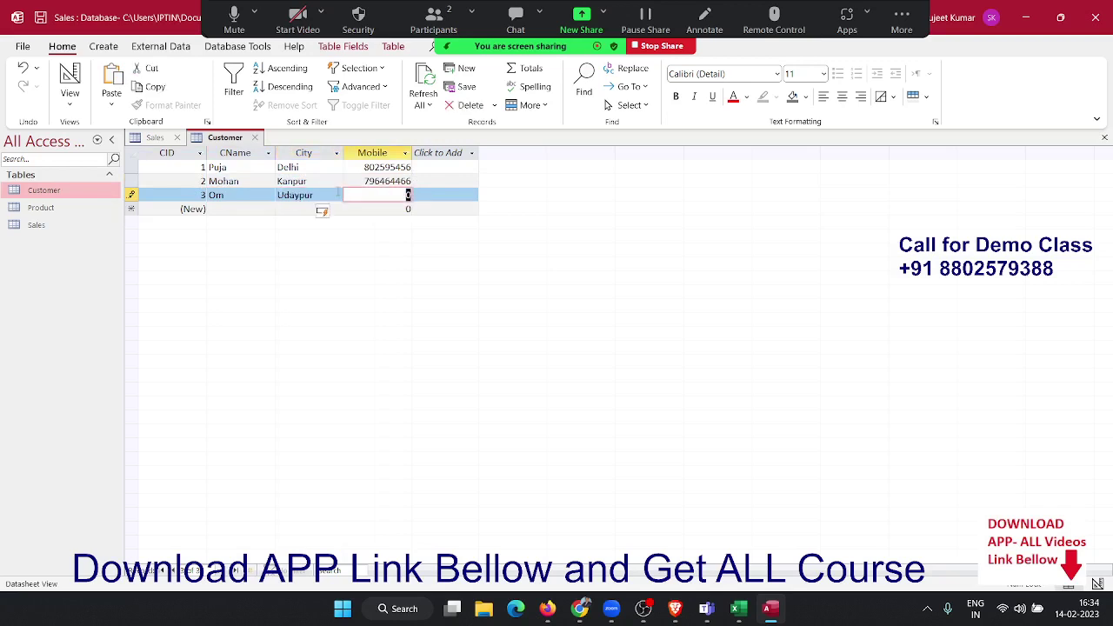
text(741258963)
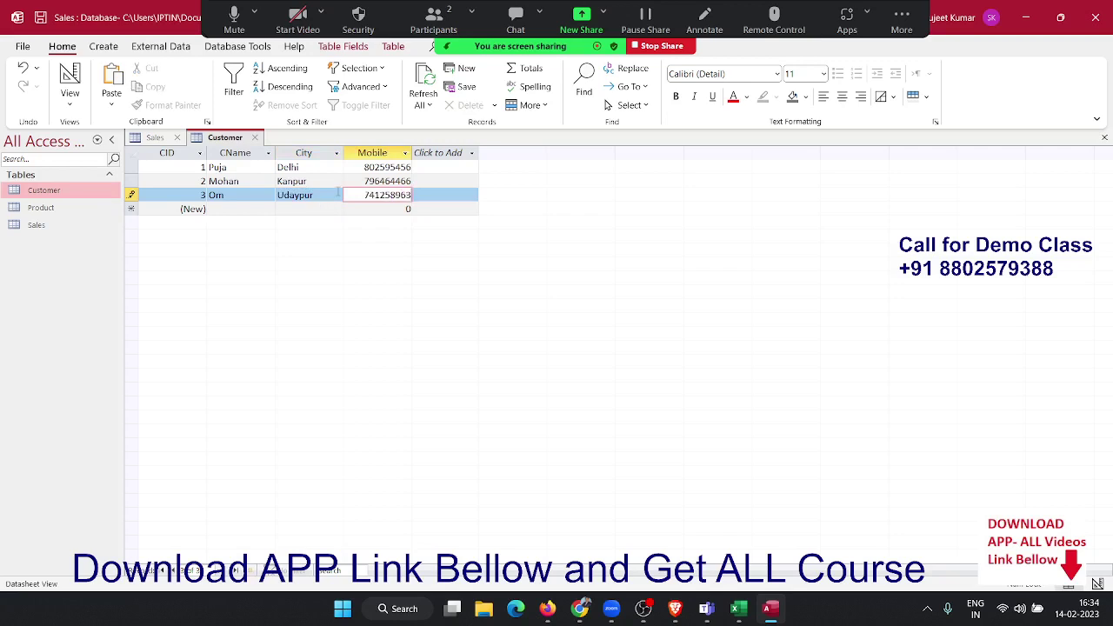
text(2)
key(BackSpace)
key(Tab)
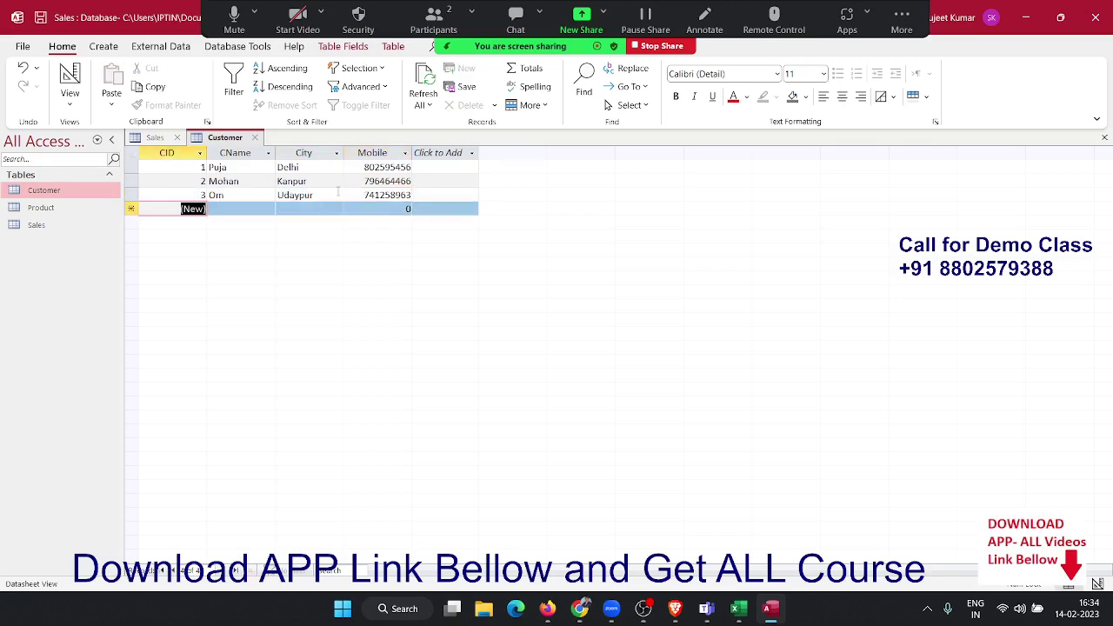
Add customers from Patna and Noida, each with a name and mobile number
key(Tab)
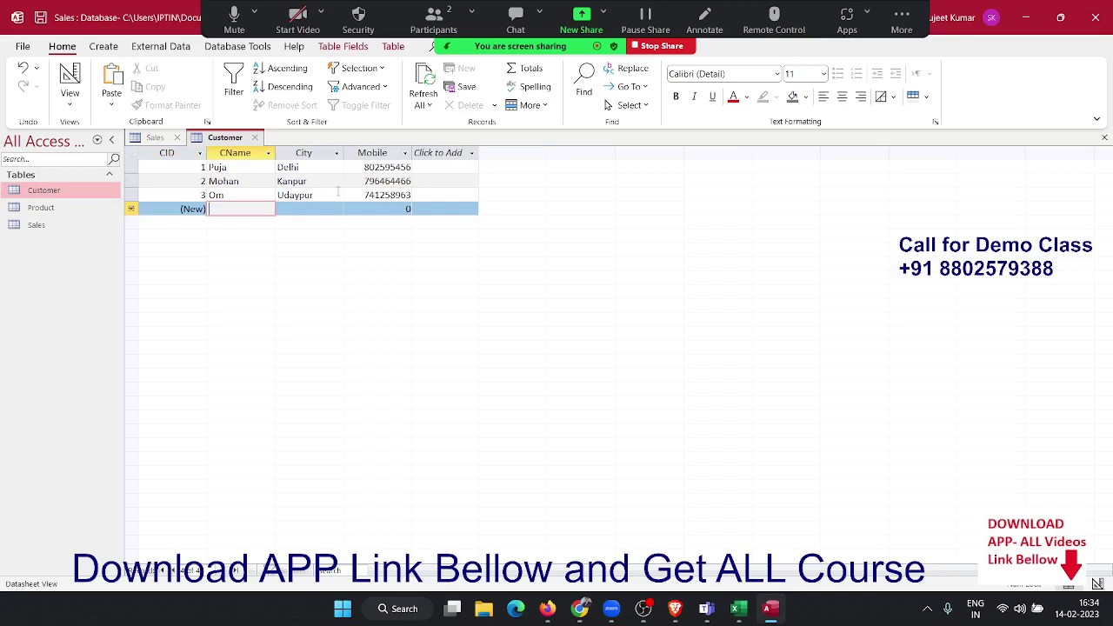
text(Kunal)
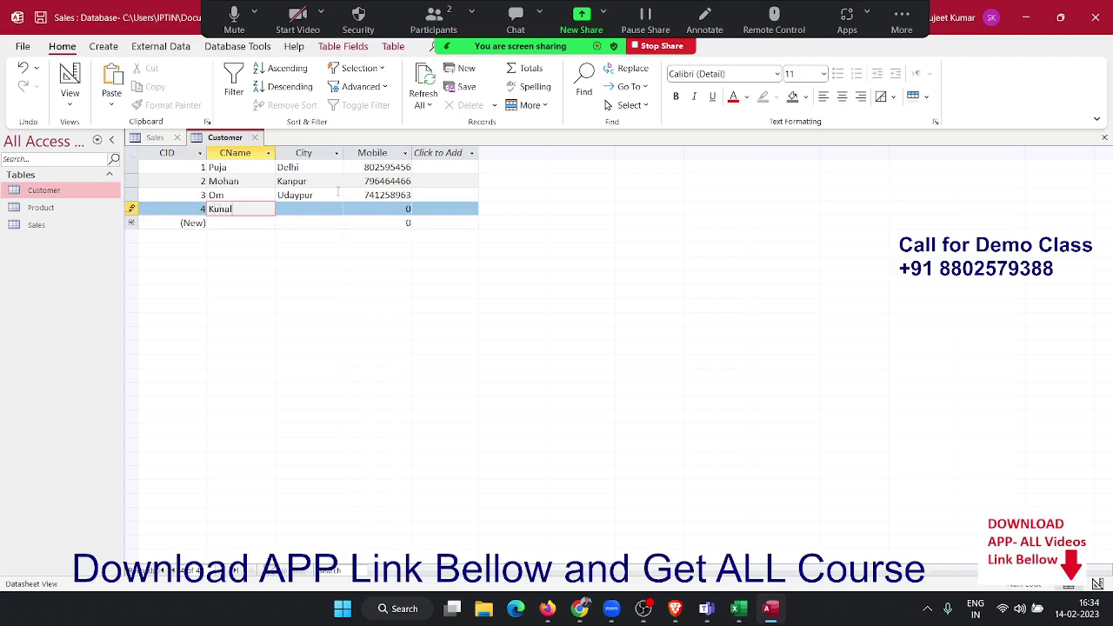
key(Tab)
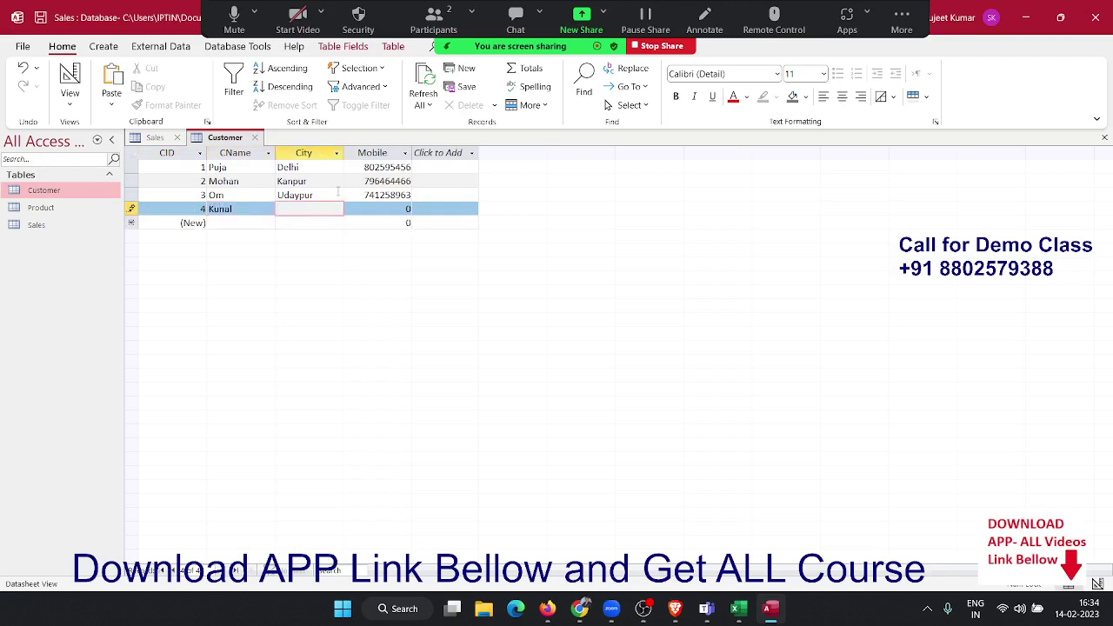
text(Pat)
text(na)
key(Tab)
text(741)
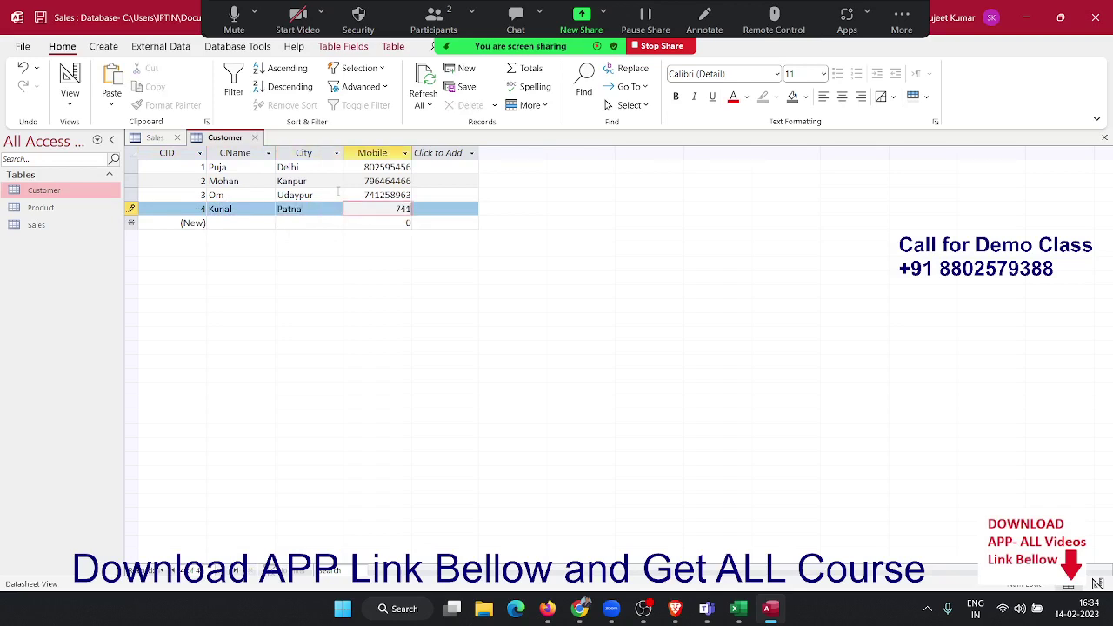
text(258963)
key(Down)
key(Left)
key(Left)
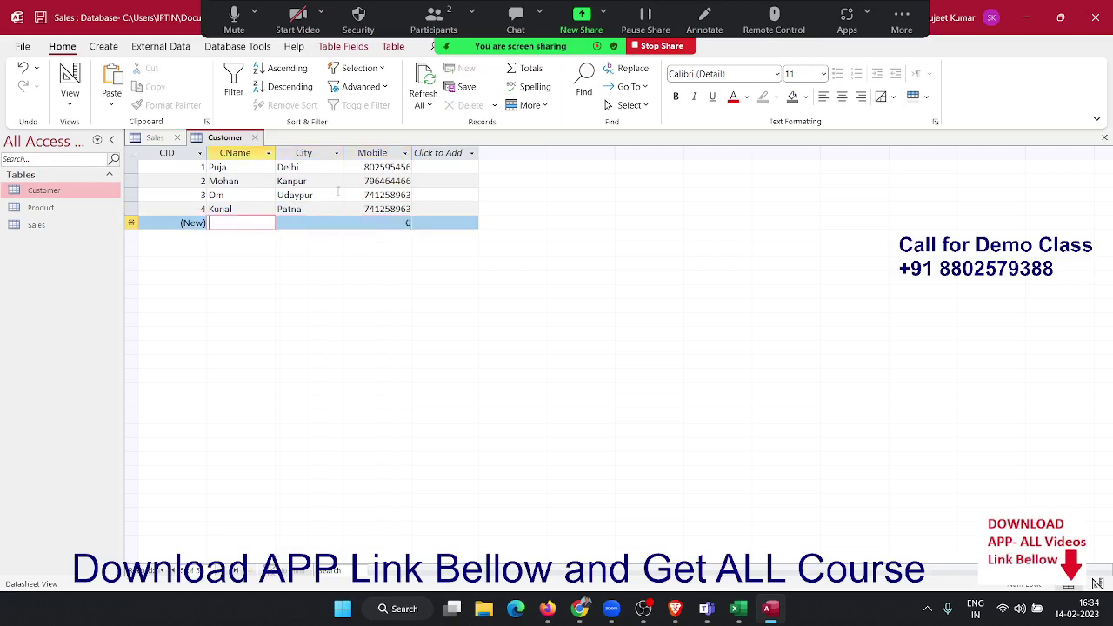
text(Tima)
key(Tab)
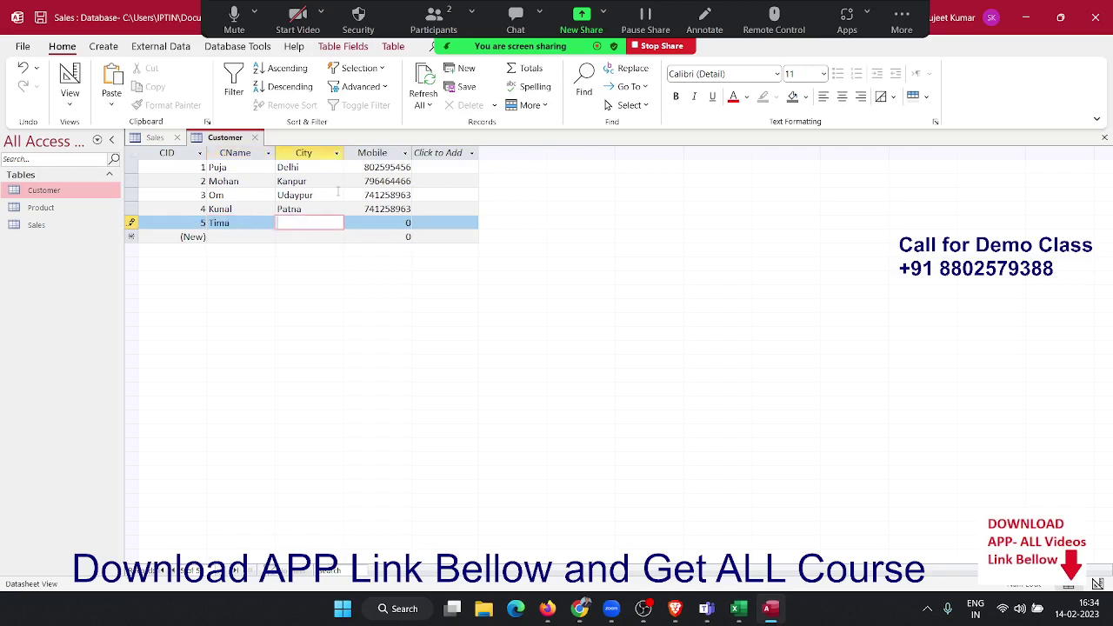
text(N)
text(oida)
key(Tab)
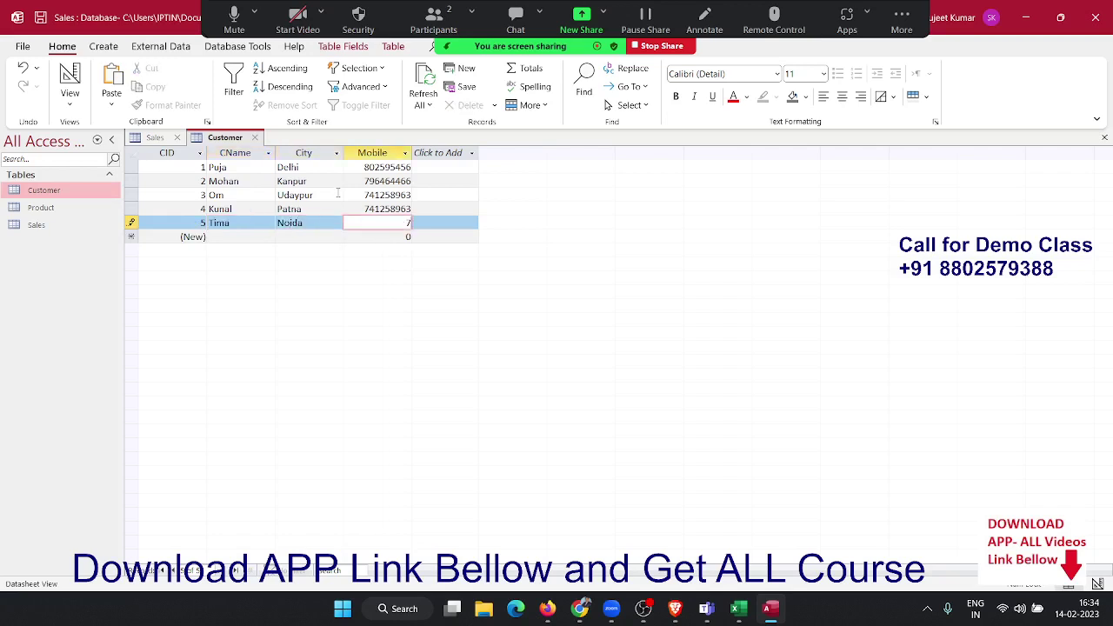
text(785412)
text(551)
key(Tab)
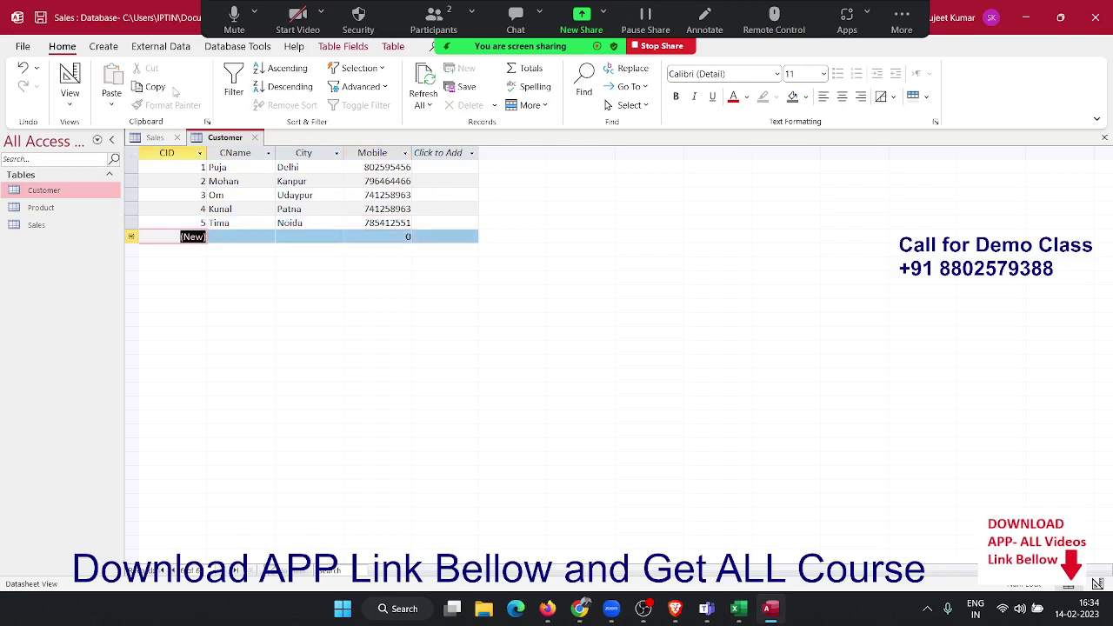
Close Customer and Sales, create a blank Form Design, and list fields from all tables
click(254, 138)
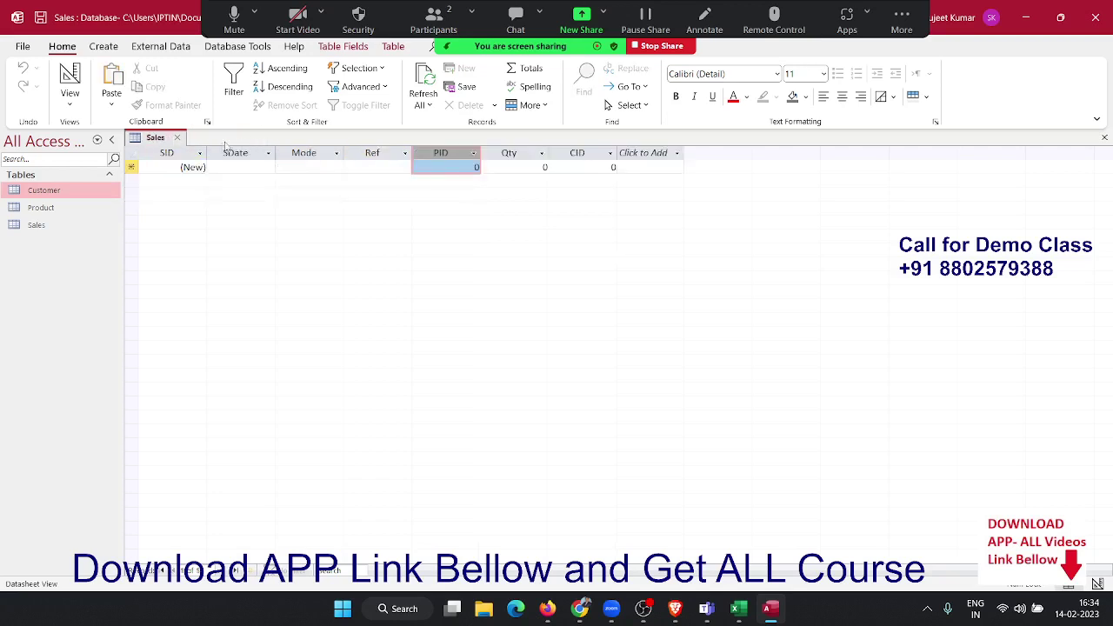
click(173, 139)
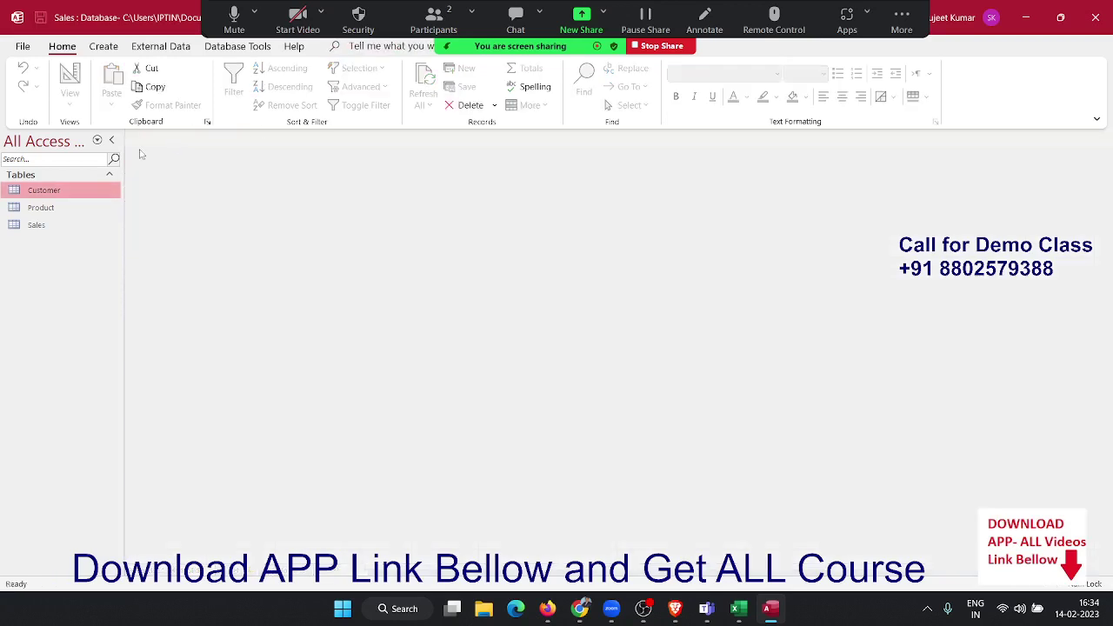
click(105, 47)
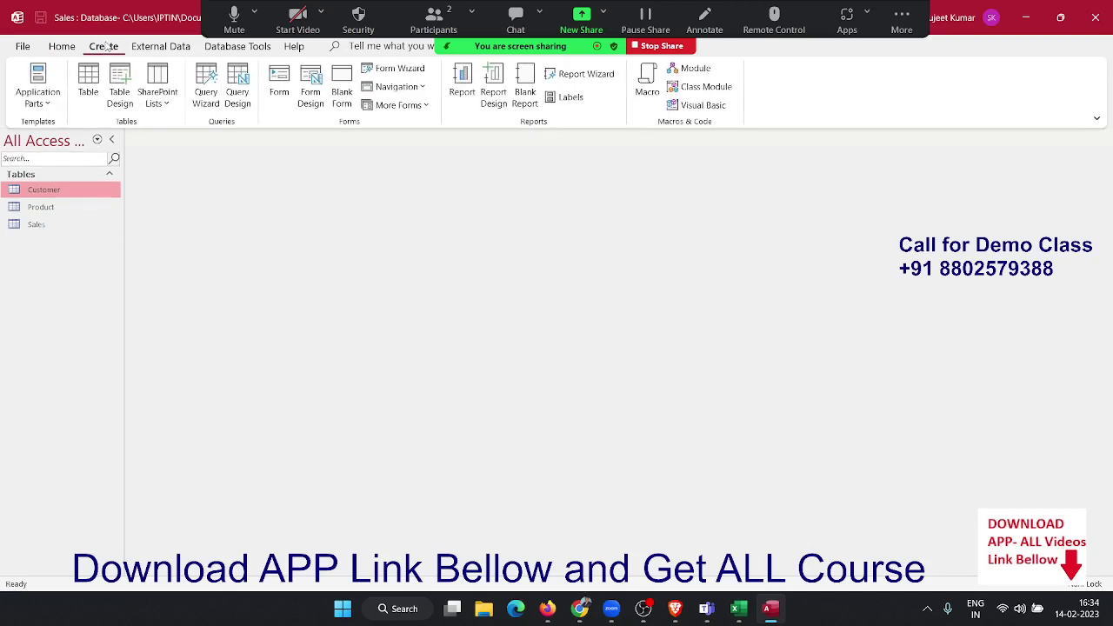
click(317, 103)
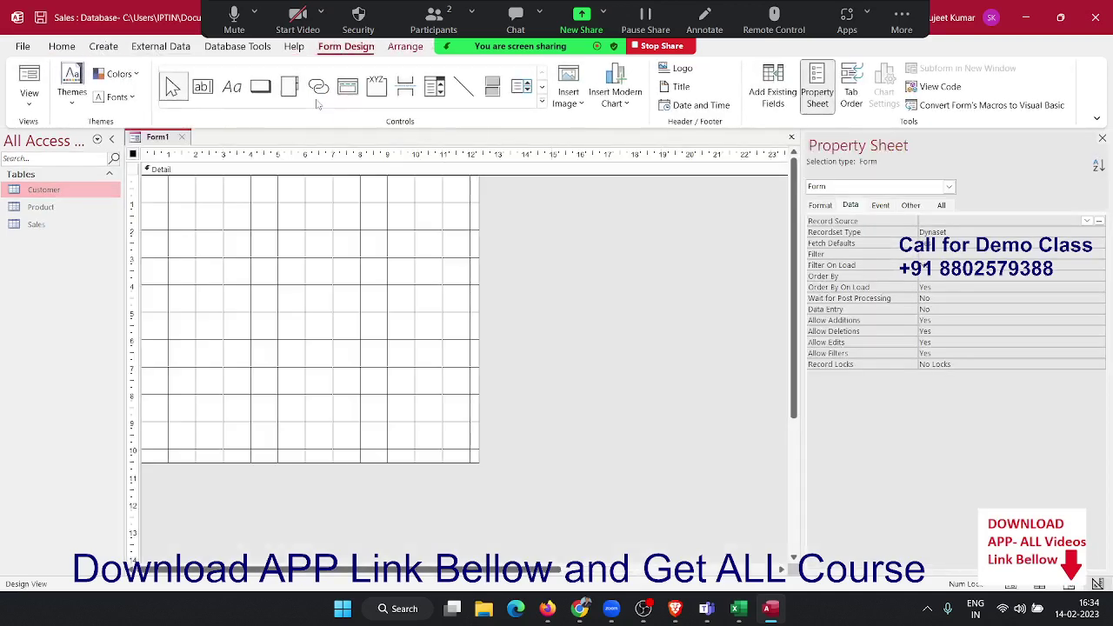
click(773, 91)
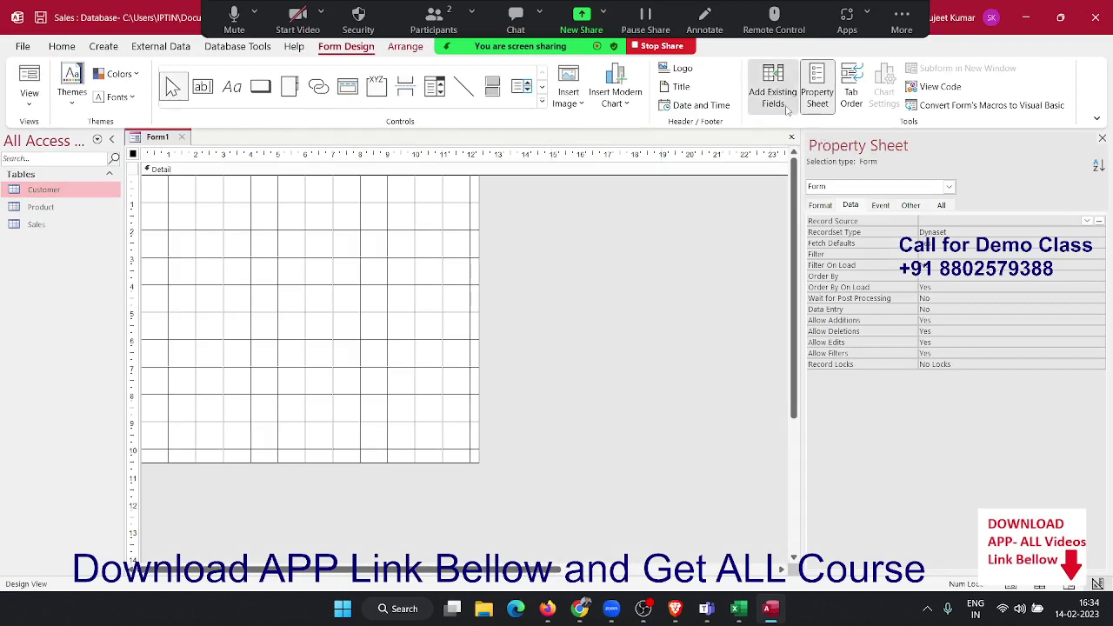
click(854, 190)
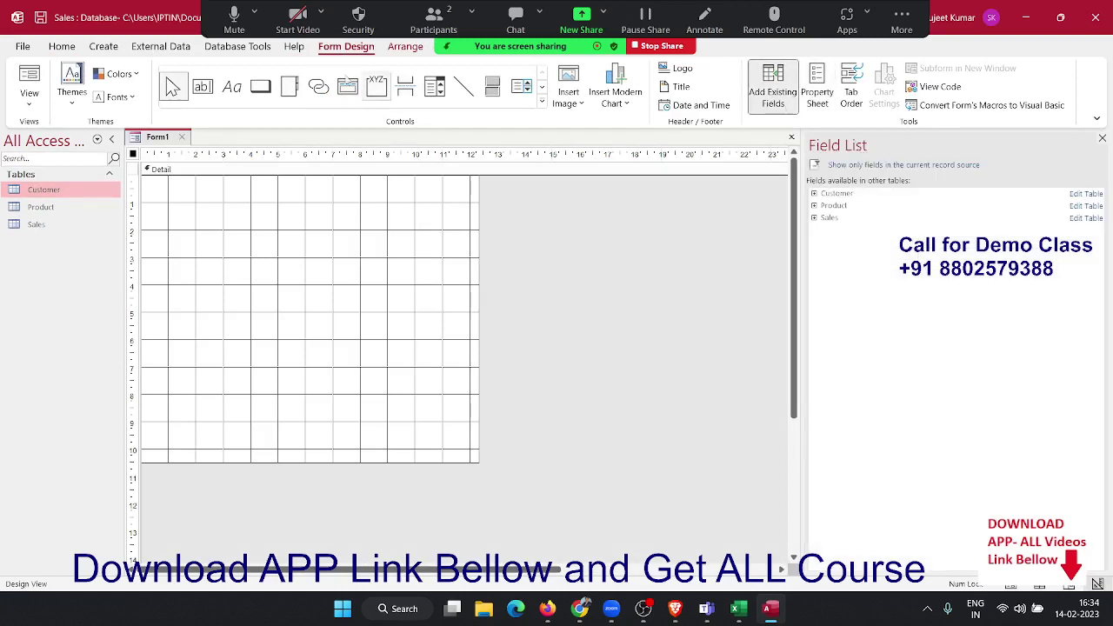
click(233, 48)
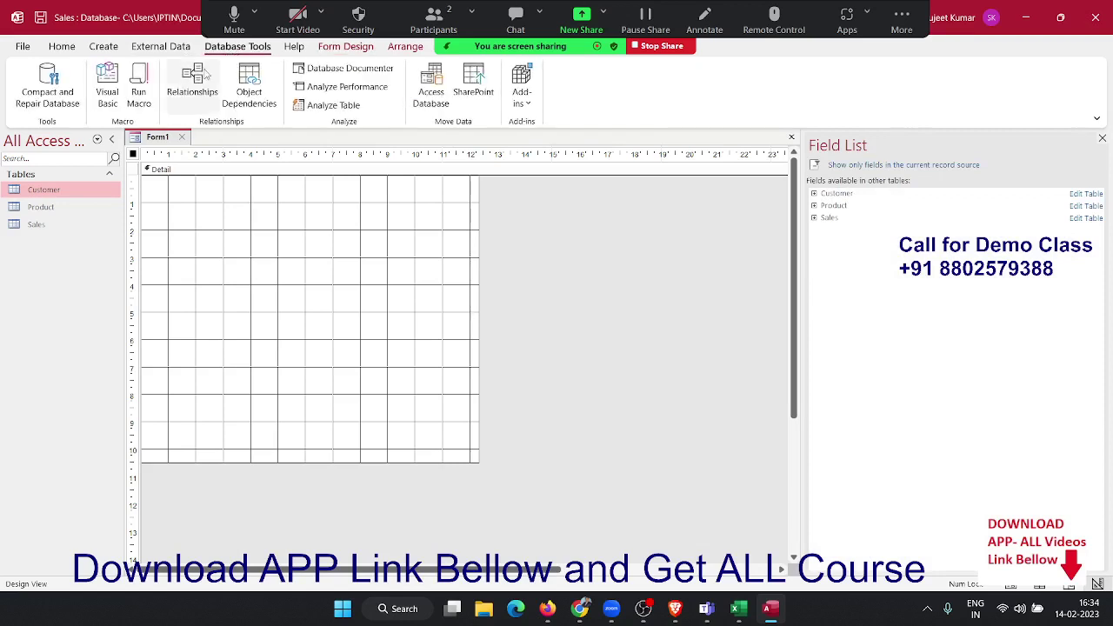
Place the Customer, Sales and Product tables on the Relationships layout
click(206, 75)
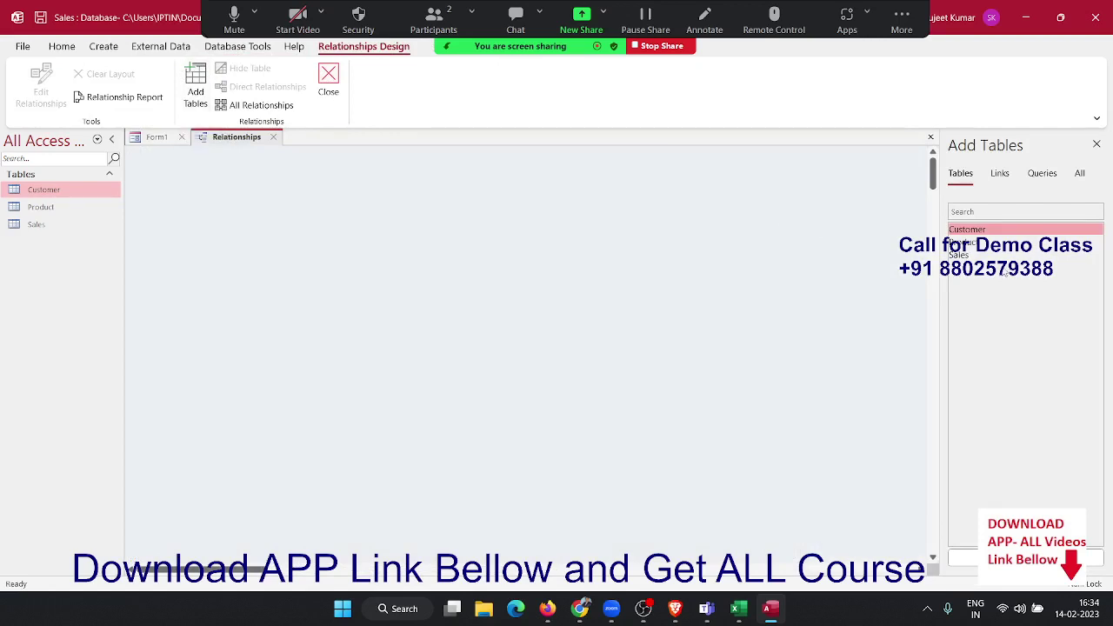
drag(987, 231, 356, 233)
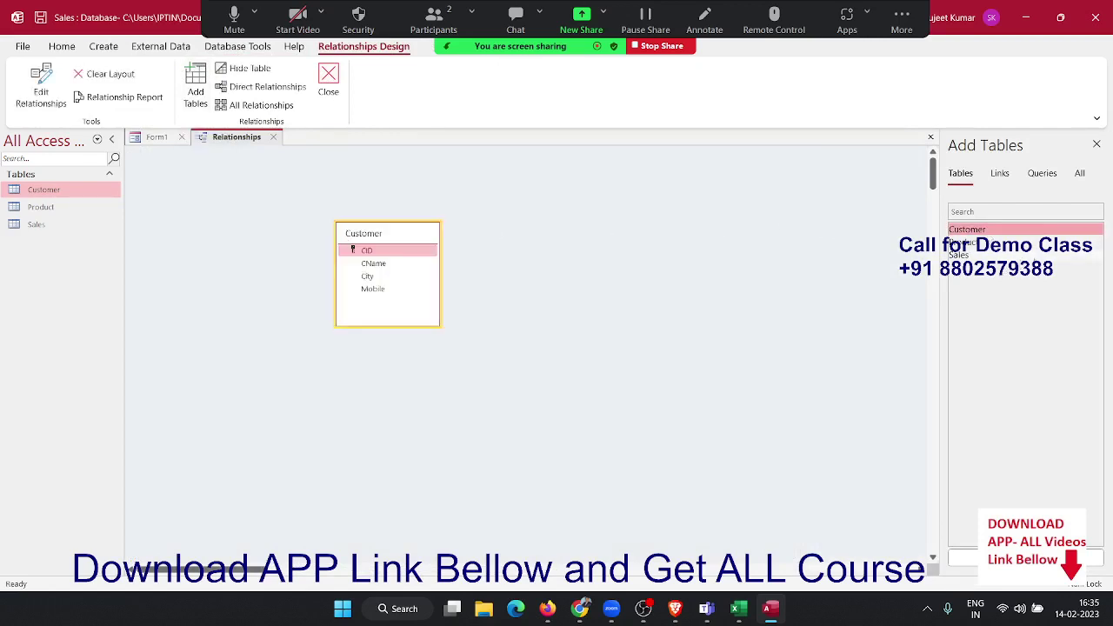
drag(1022, 253, 618, 287)
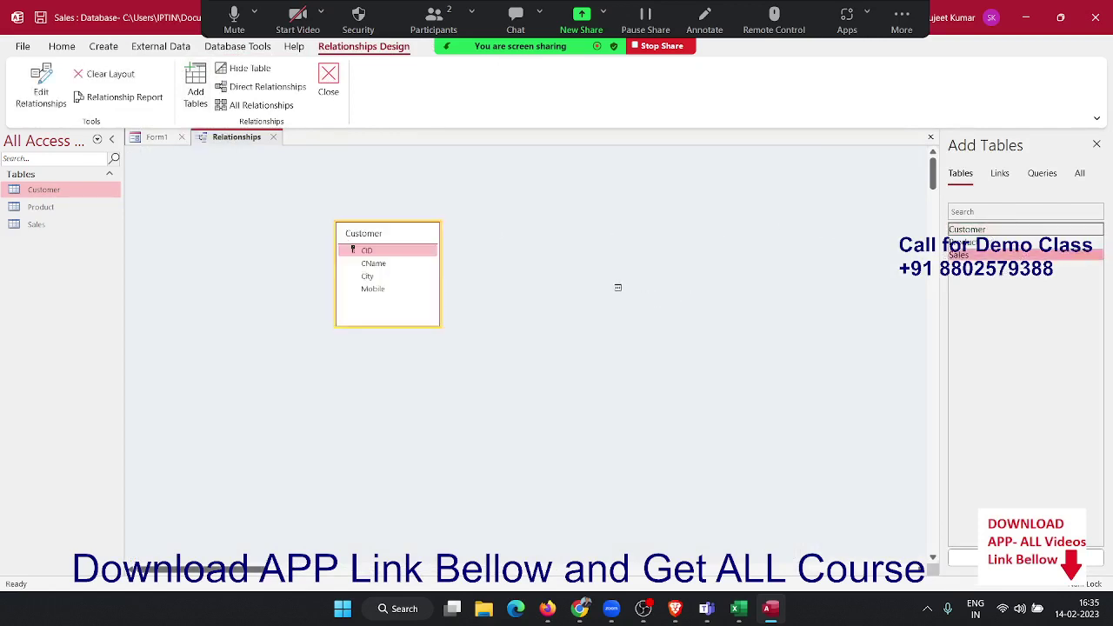
drag(983, 243, 755, 259)
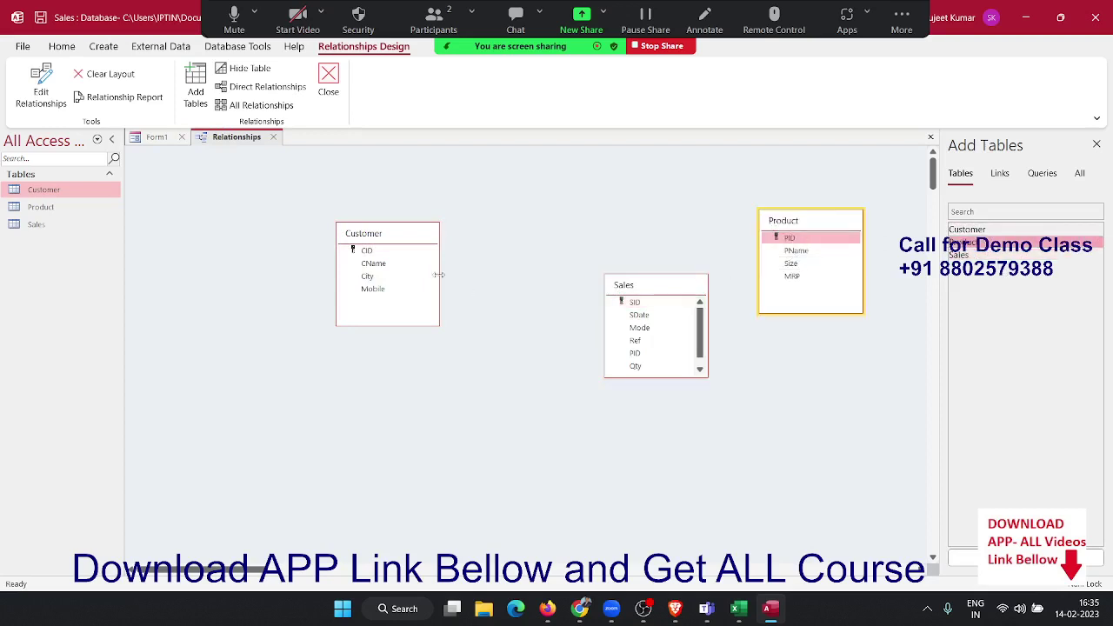
scroll(665, 328, down, 1)
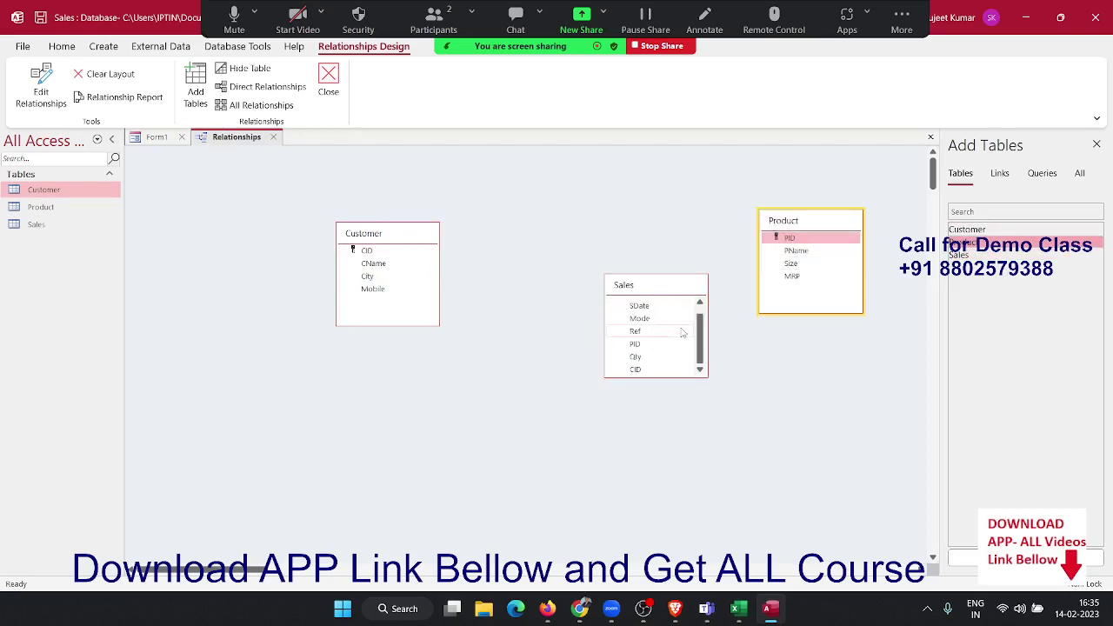
Link Sales to Customer on CID and to Product on PID, then save the layout
click(635, 369)
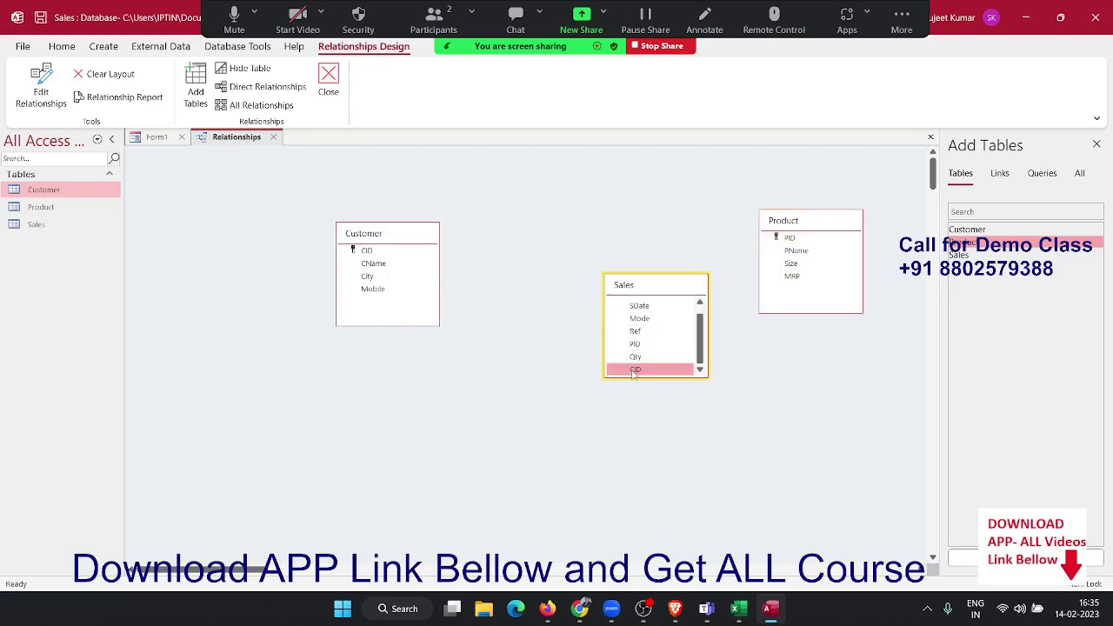
drag(633, 372, 369, 254)
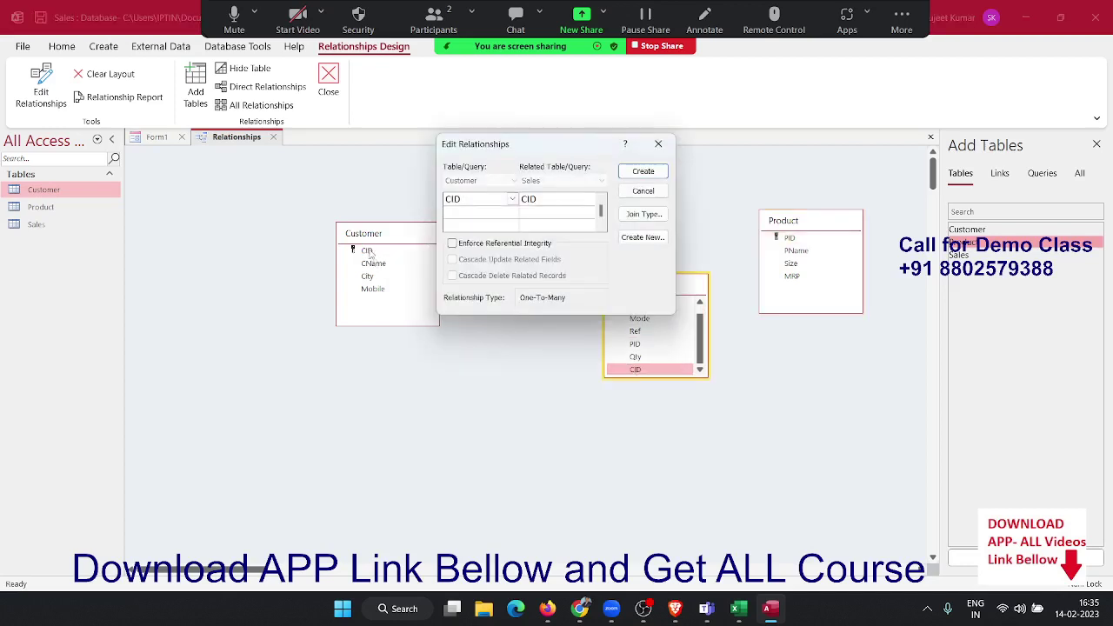
click(643, 172)
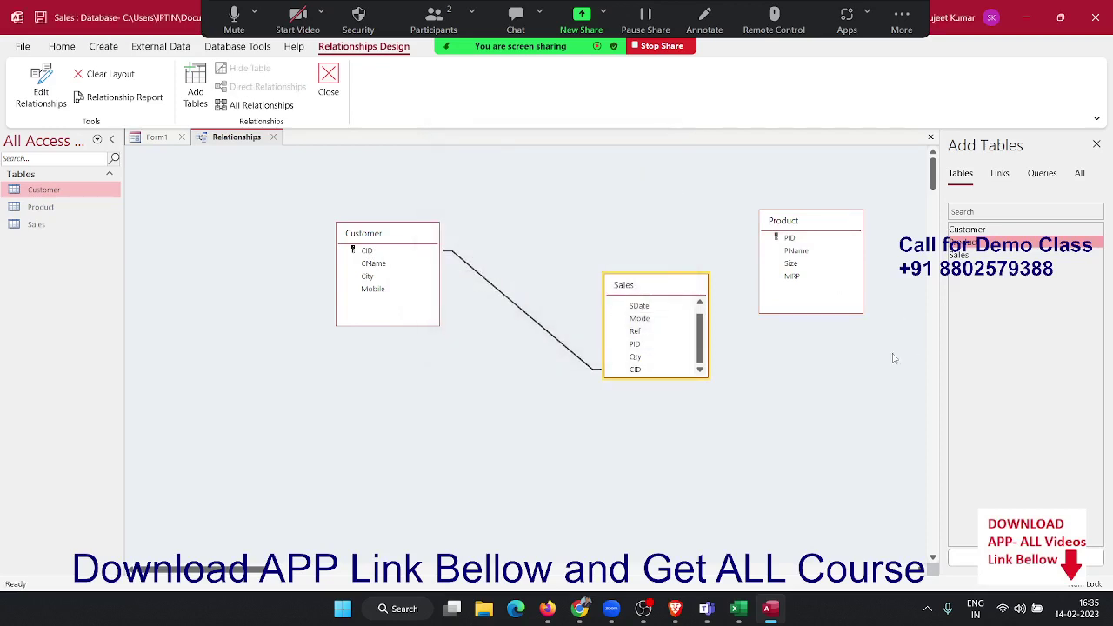
drag(636, 345, 791, 239)
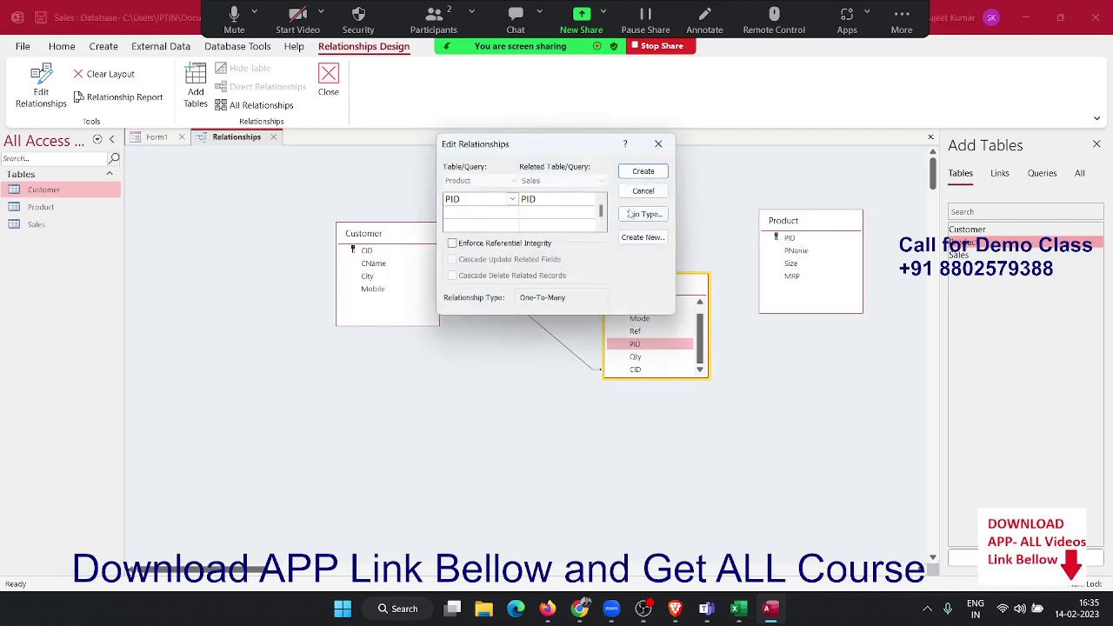
click(641, 172)
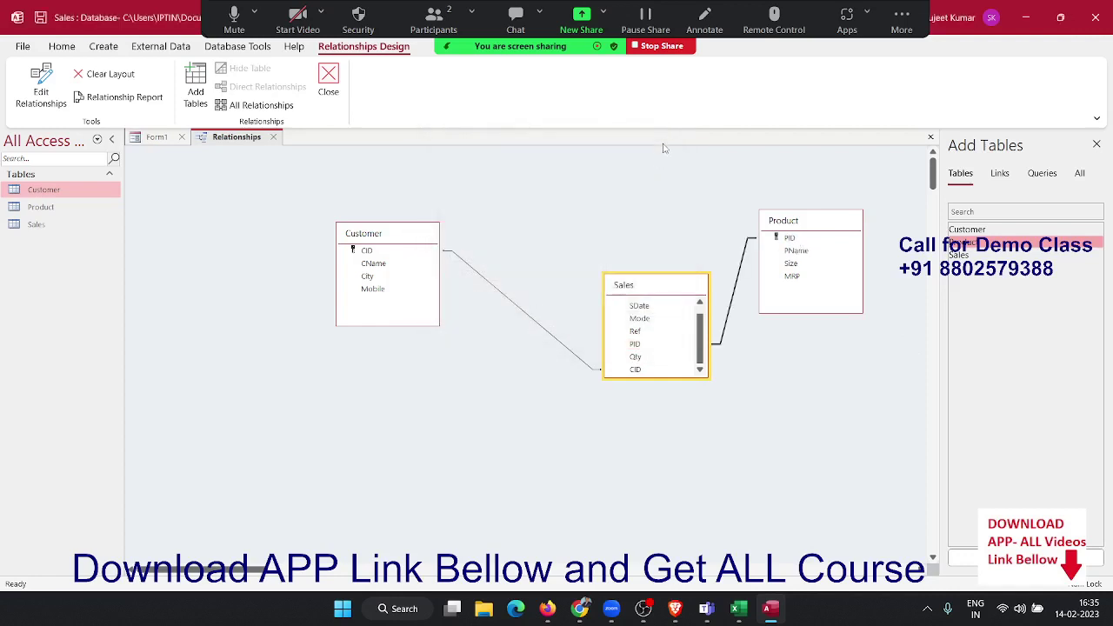
click(274, 138)
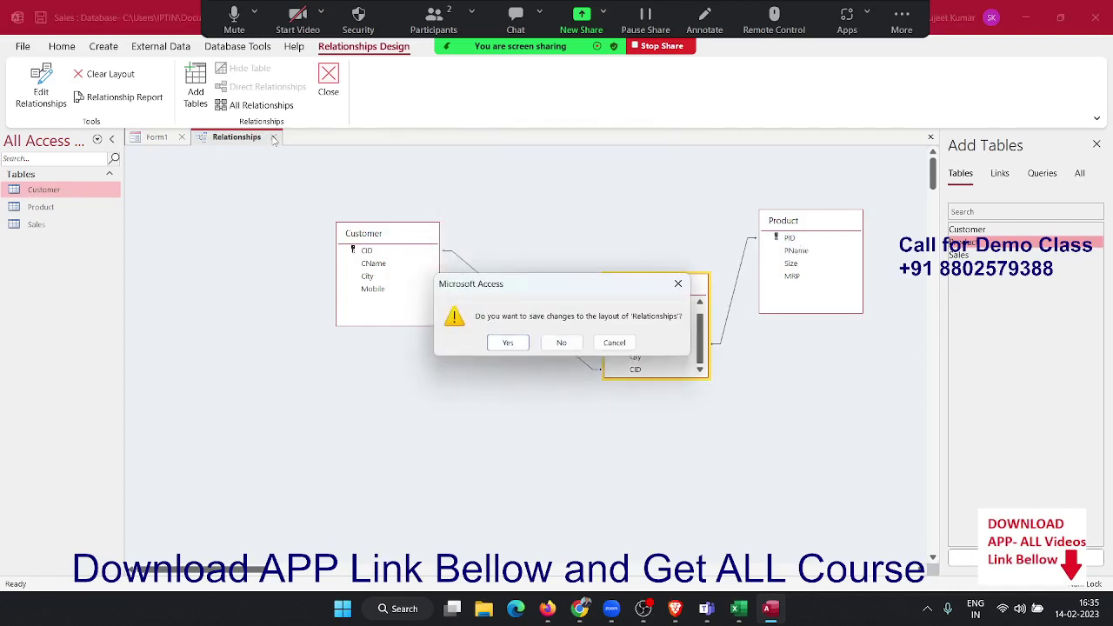
click(507, 345)
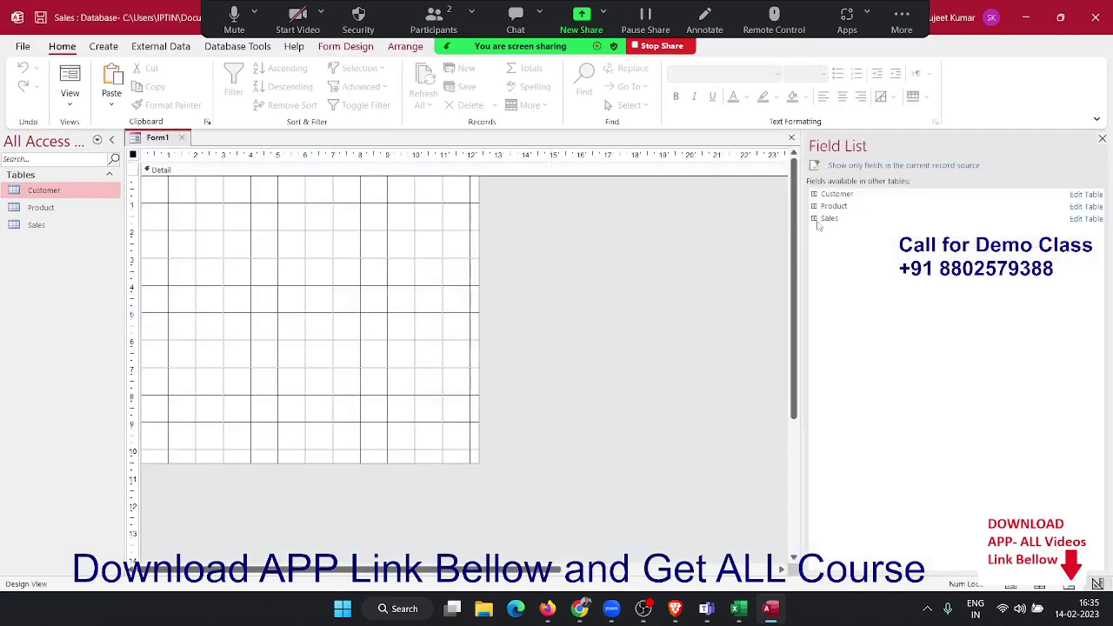
Enlarge Form1's Detail section to roughly 21 cm wide and 11 cm tall
click(814, 218)
mouse_move(485, 465)
mouse_down()
mouse_move(637, 443)
mouse_move(623, 422)
mouse_up()
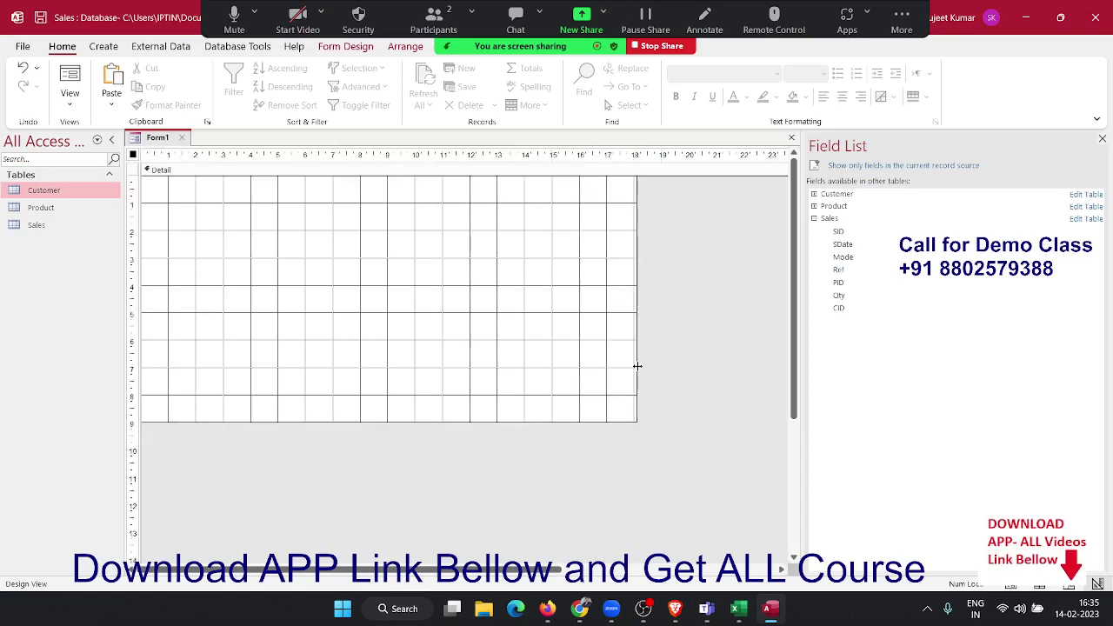
drag(638, 366, 663, 374)
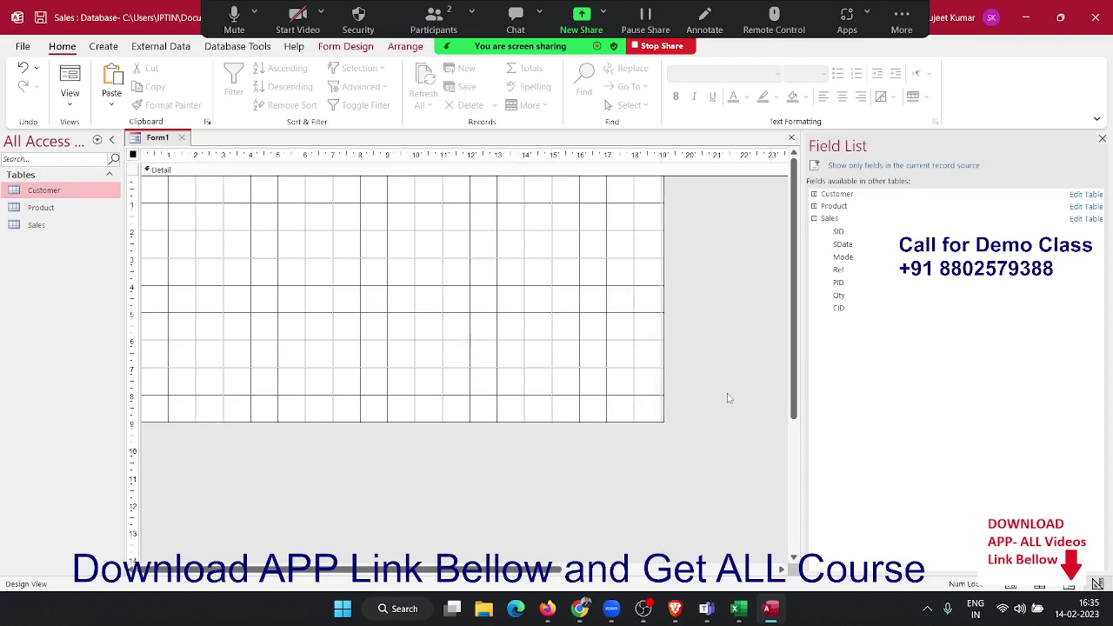
drag(664, 368, 728, 383)
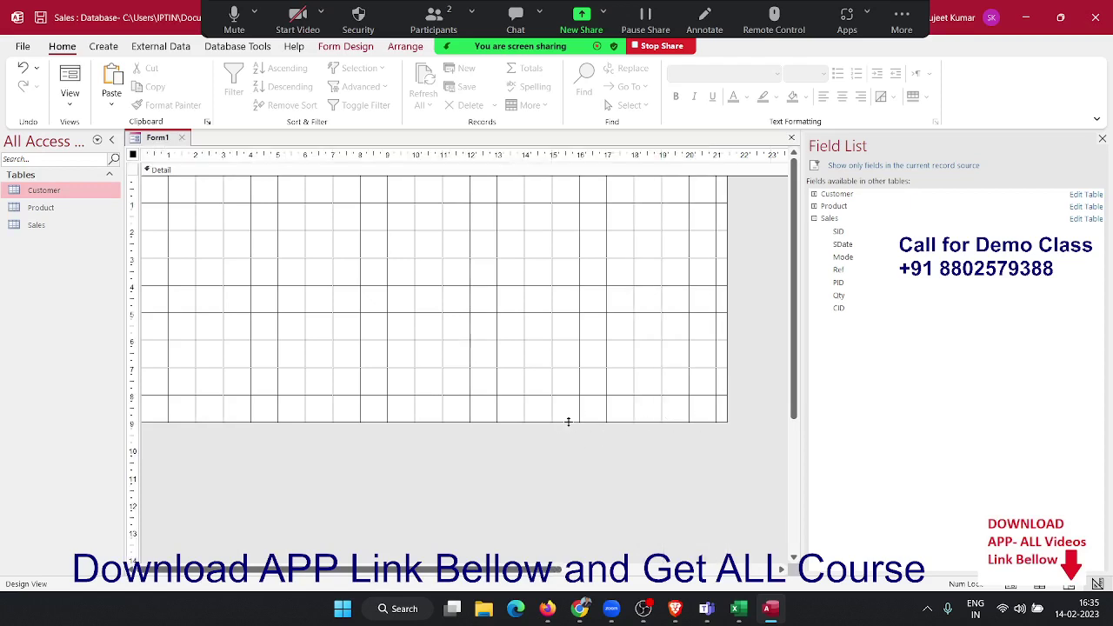
drag(569, 422, 580, 479)
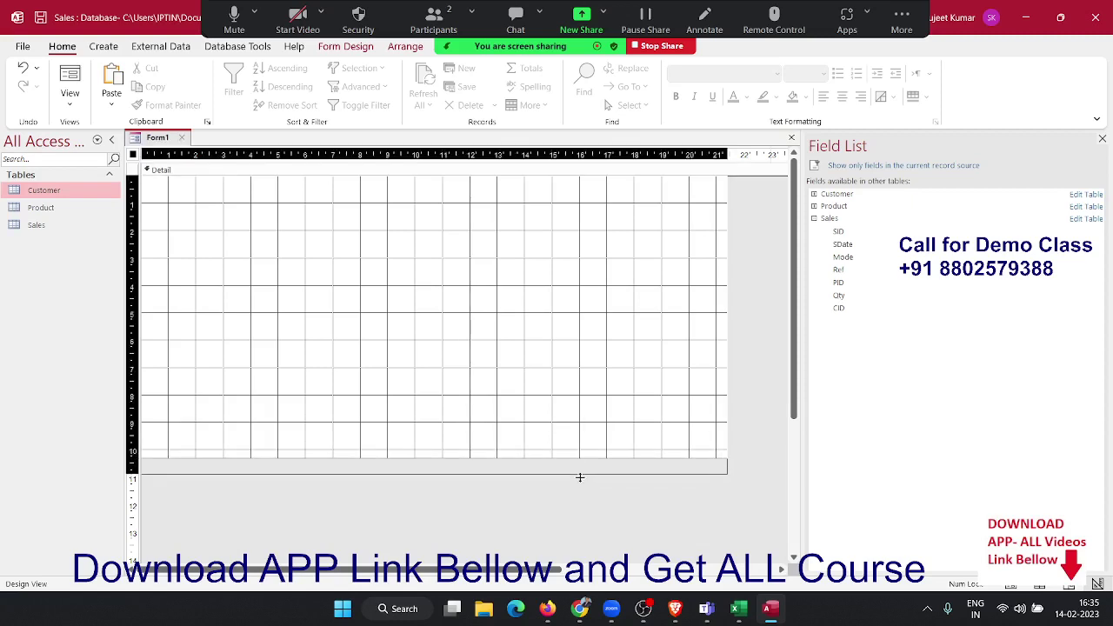
click(328, 50)
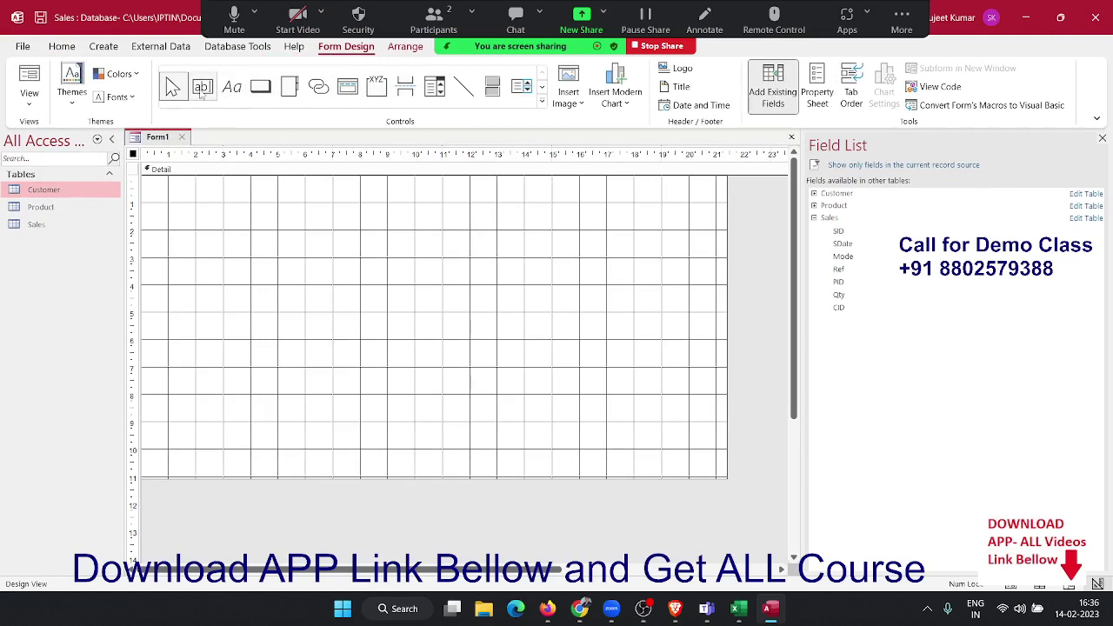
Draw a label near the top of the form reading 'Sales Data Entry'
click(231, 86)
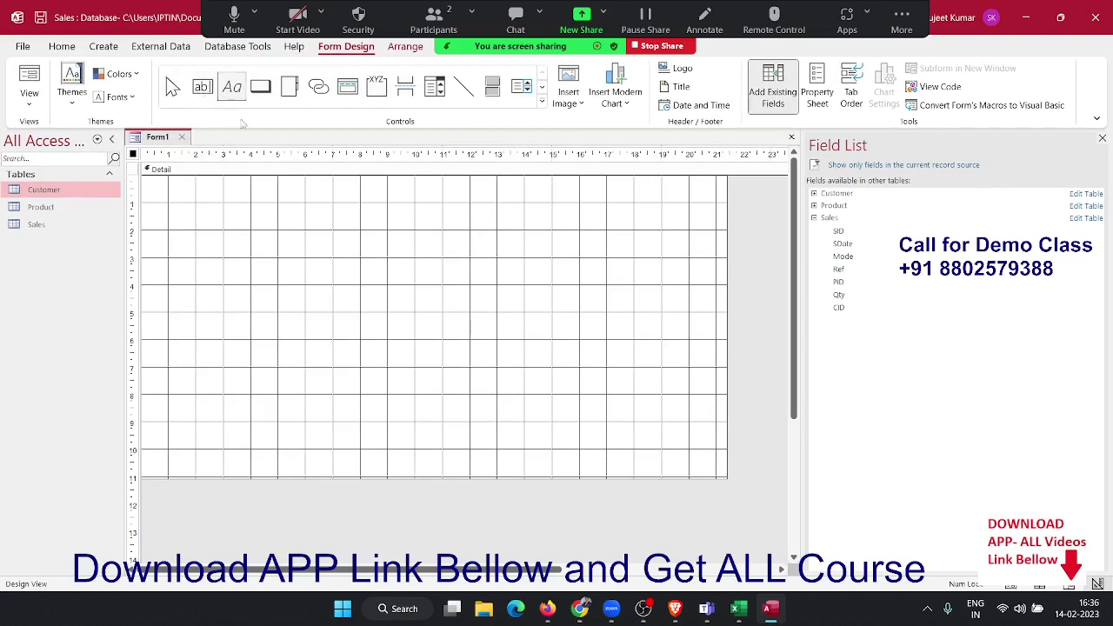
drag(255, 180, 582, 223)
text(Sales Data Entry)
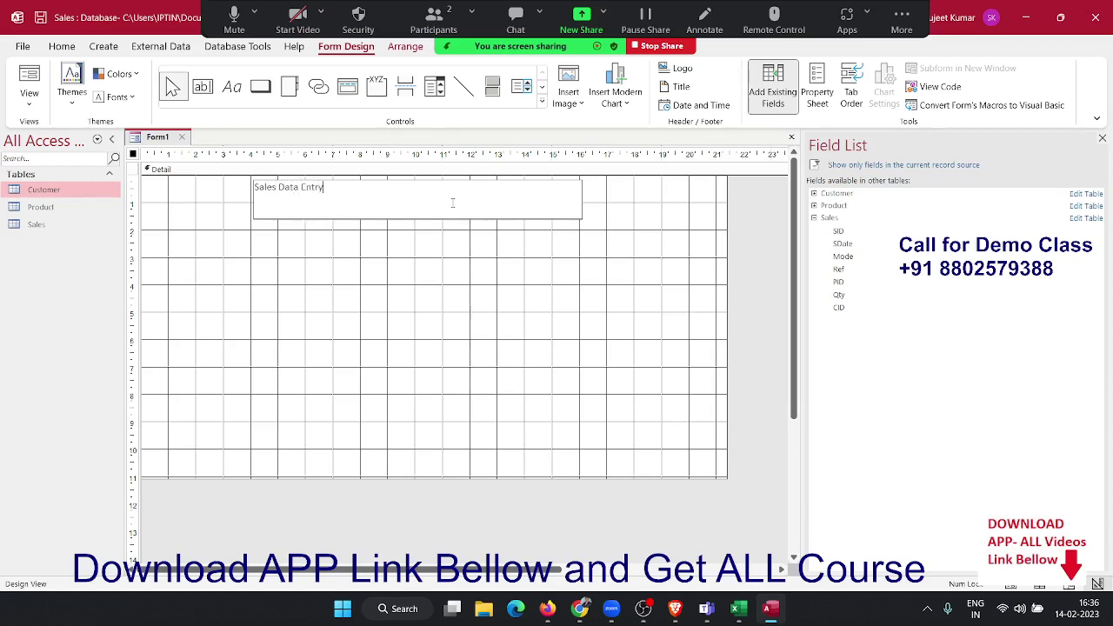
click(497, 266)
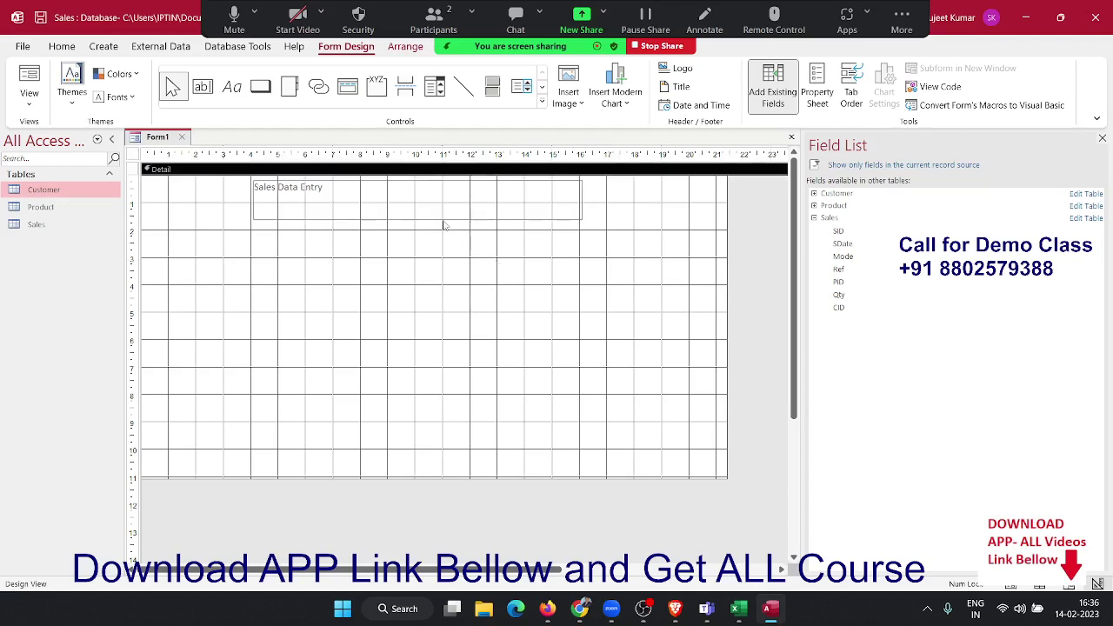
click(436, 210)
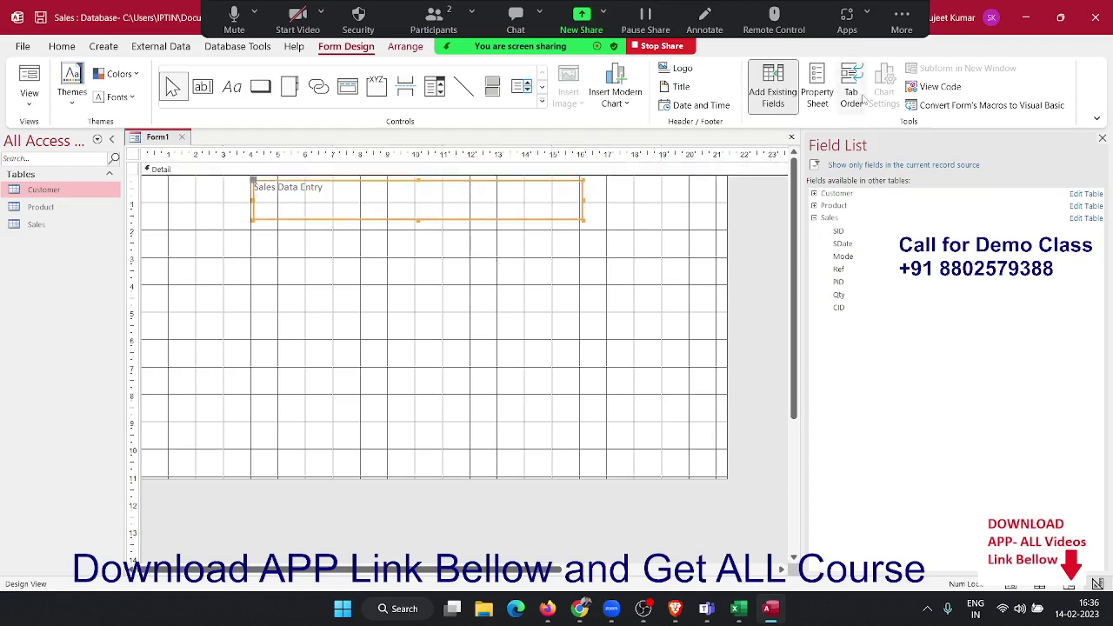
Set the 'Sales Data Entry' title label's Font Size to 36 in the Property Sheet
click(822, 97)
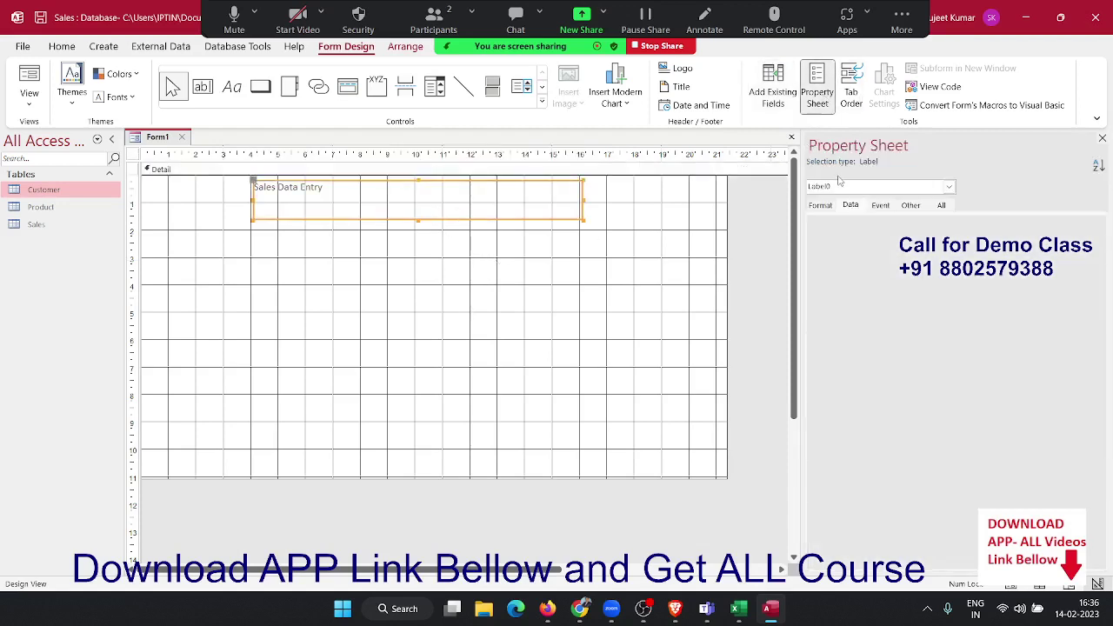
click(826, 207)
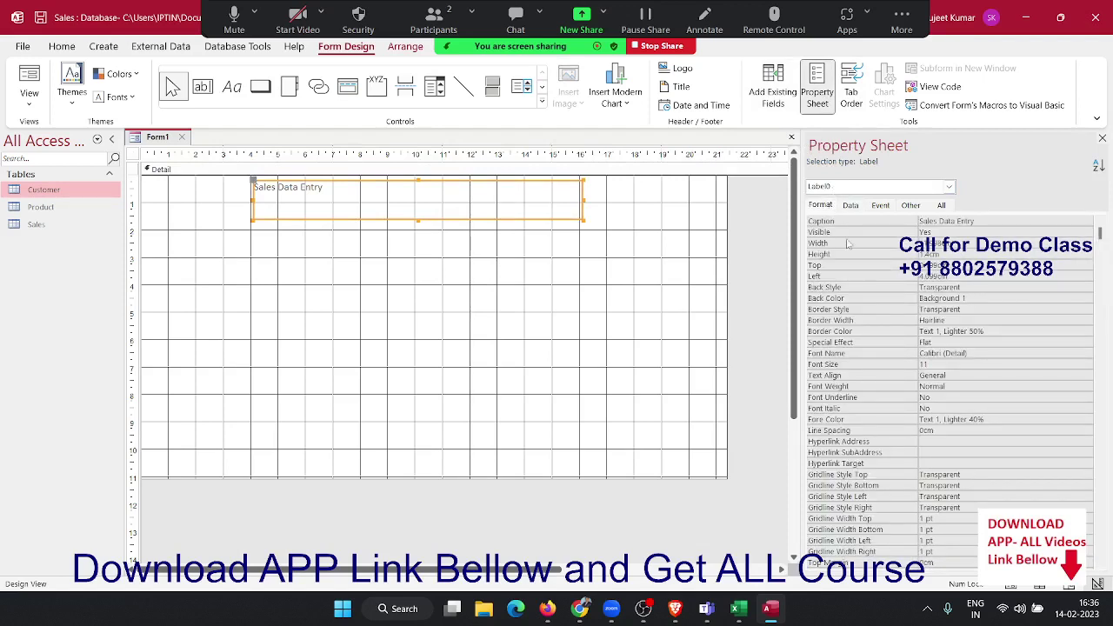
click(833, 353)
click(850, 366)
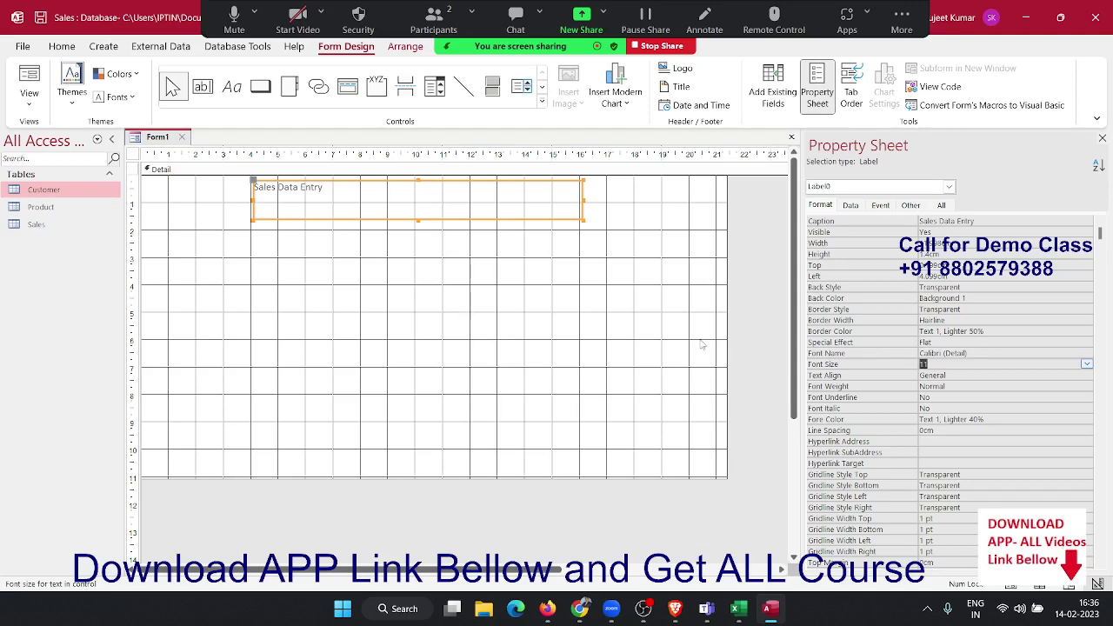
text(6)
key(Return)
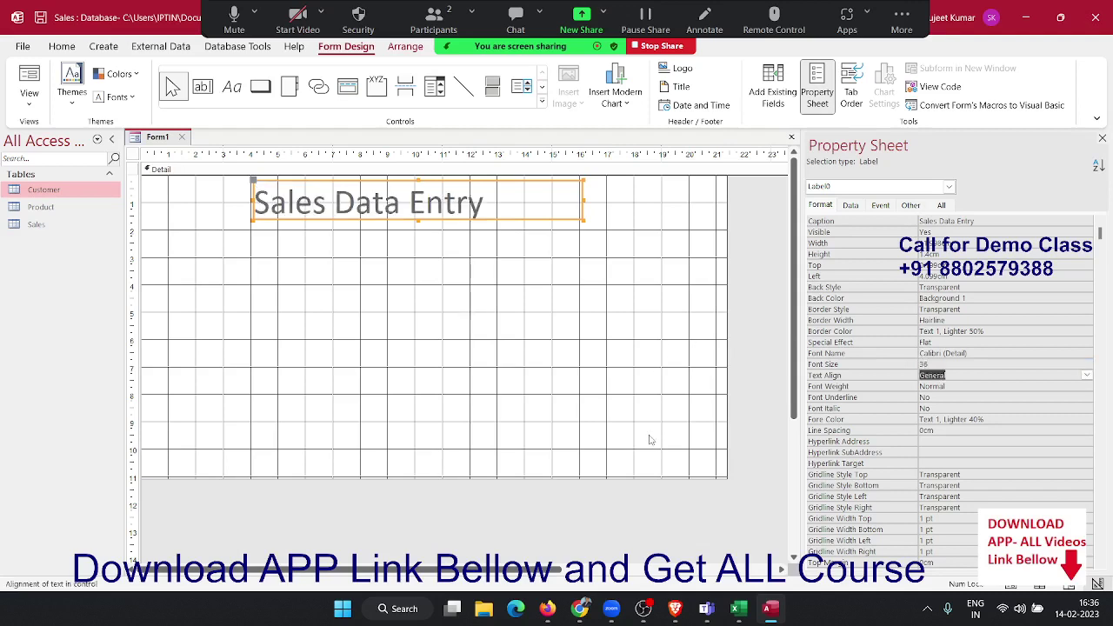
click(481, 356)
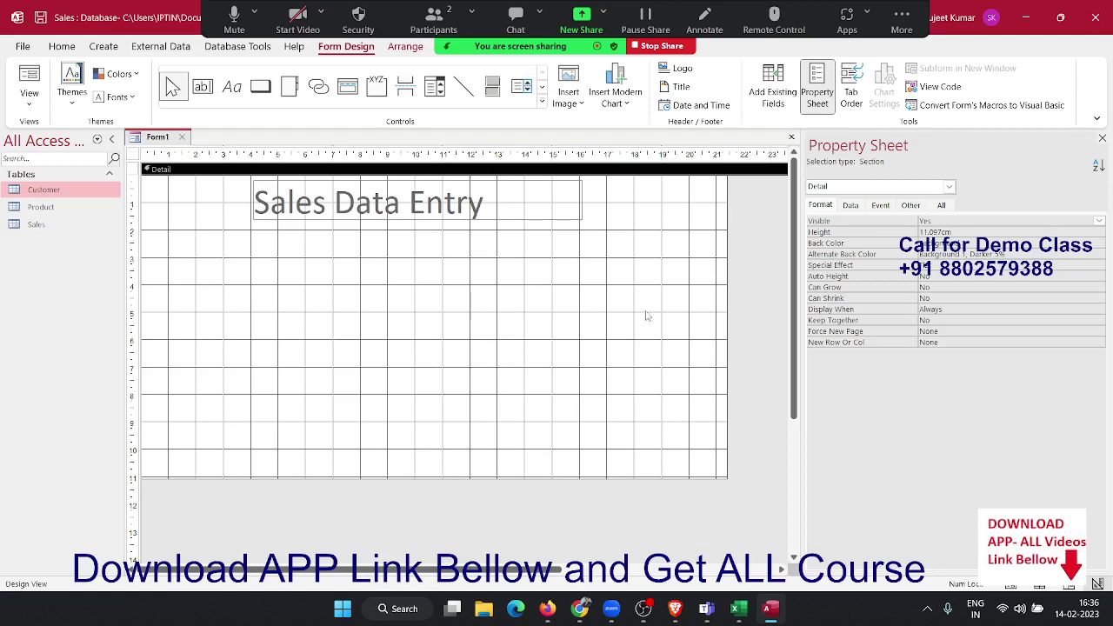
click(772, 106)
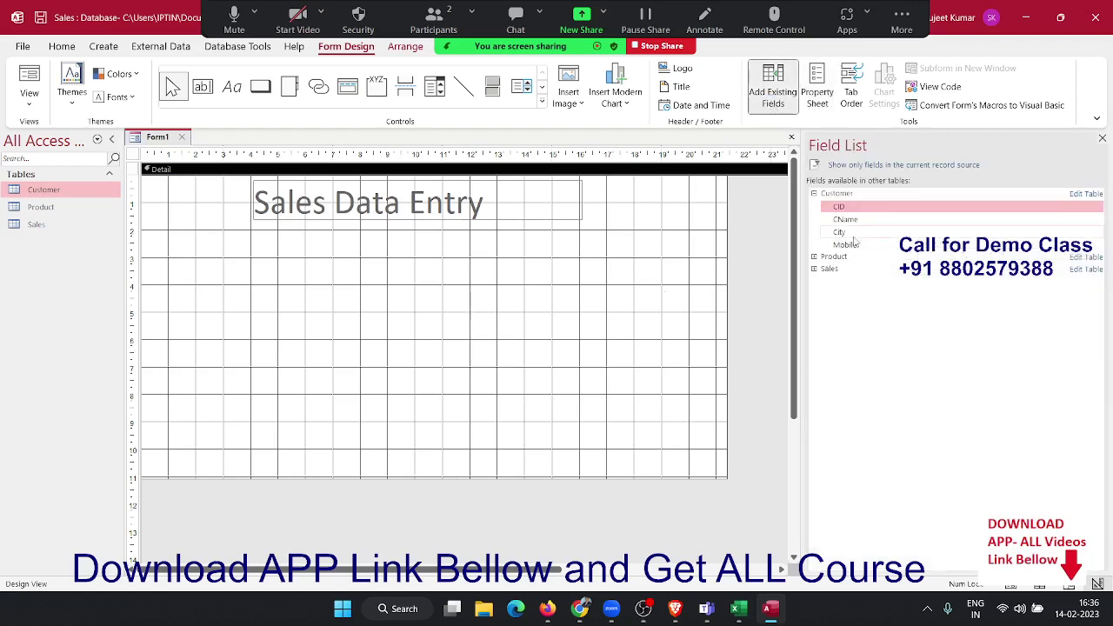
Expand the Sales fields and place SDate and Mode stacked beneath the title
click(815, 258)
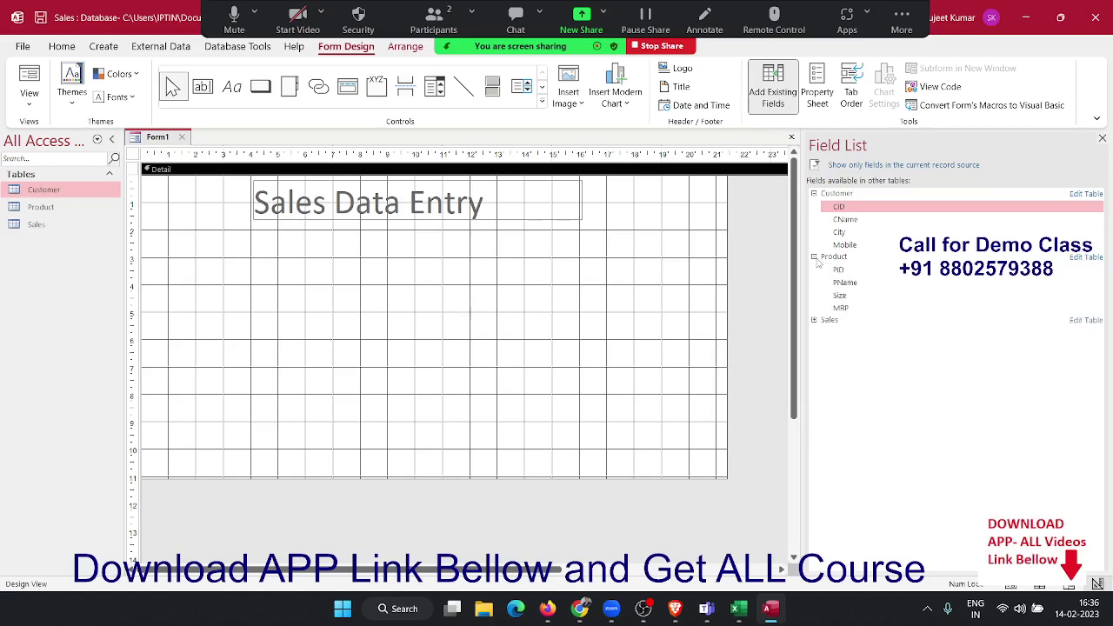
click(815, 258)
click(815, 269)
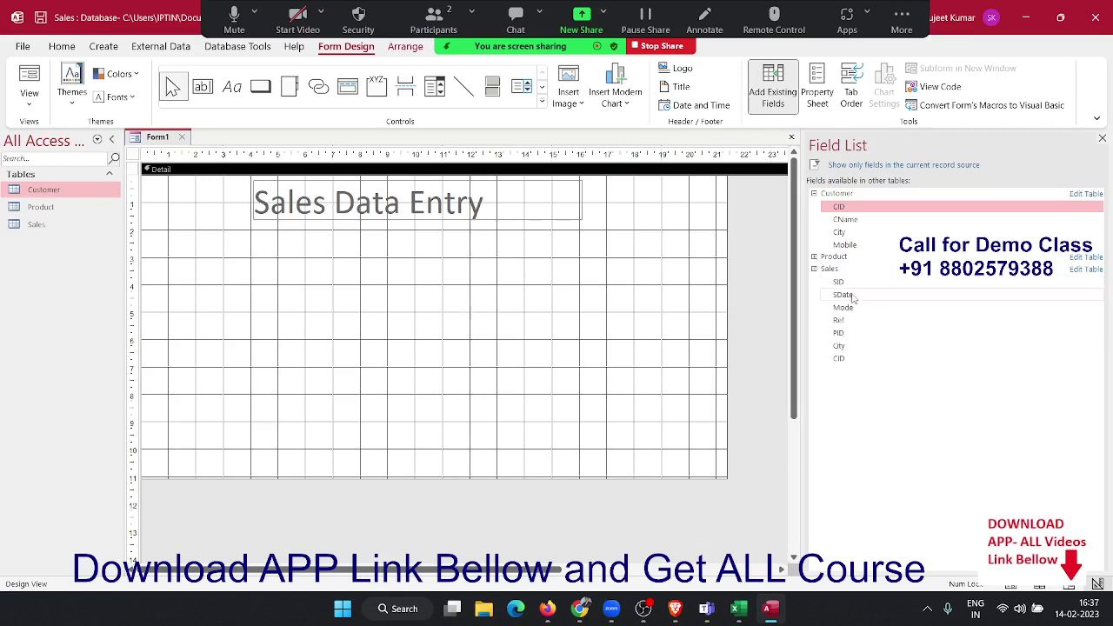
drag(852, 298, 390, 272)
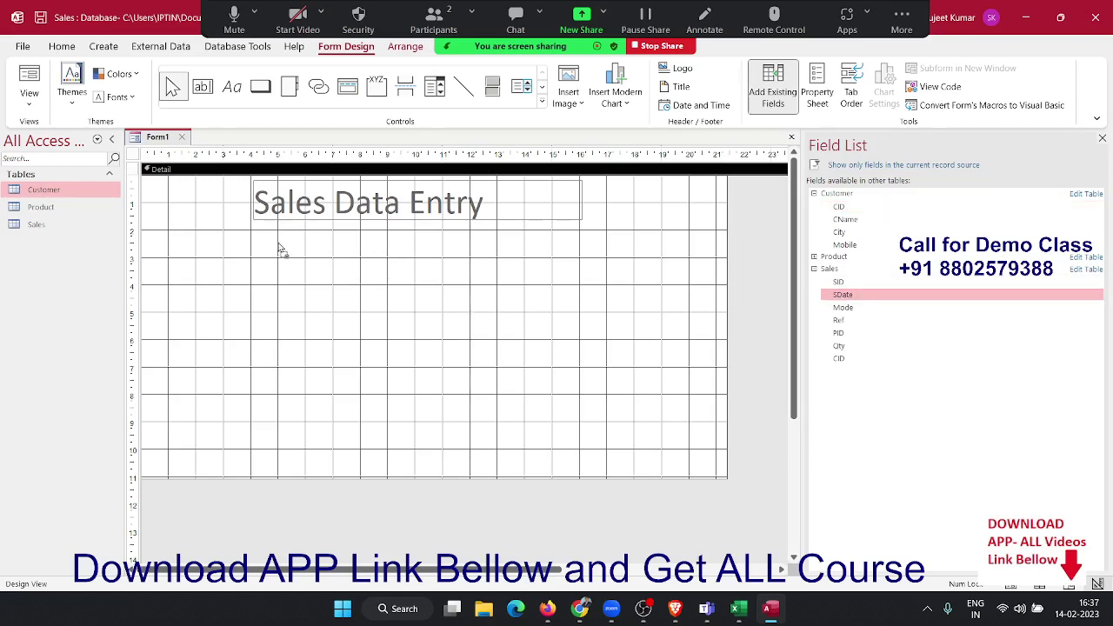
drag(390, 272, 299, 249)
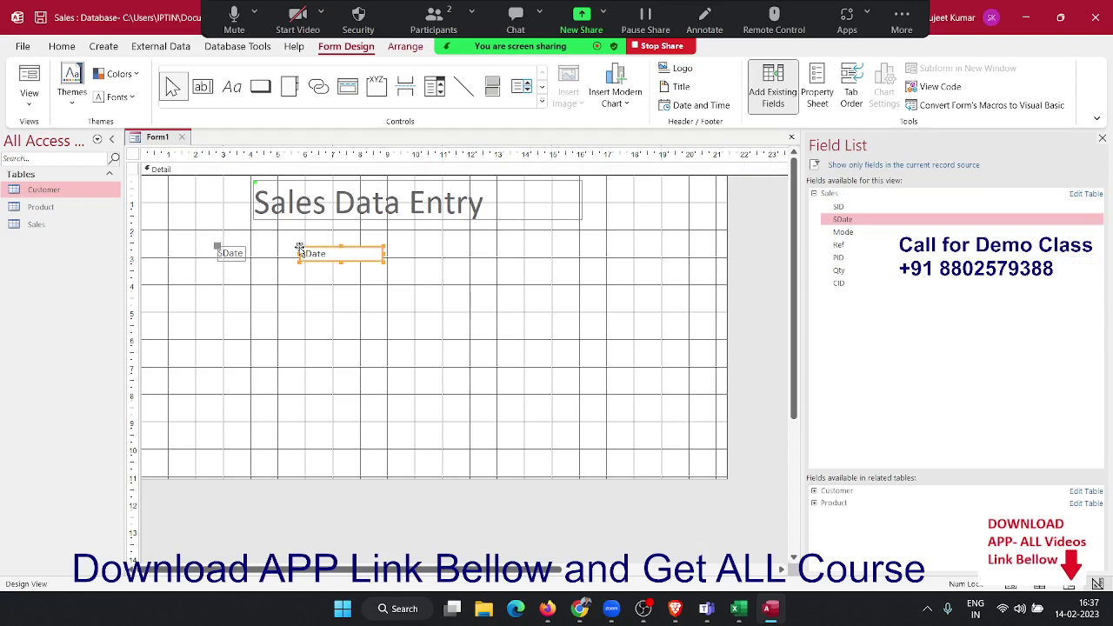
click(309, 292)
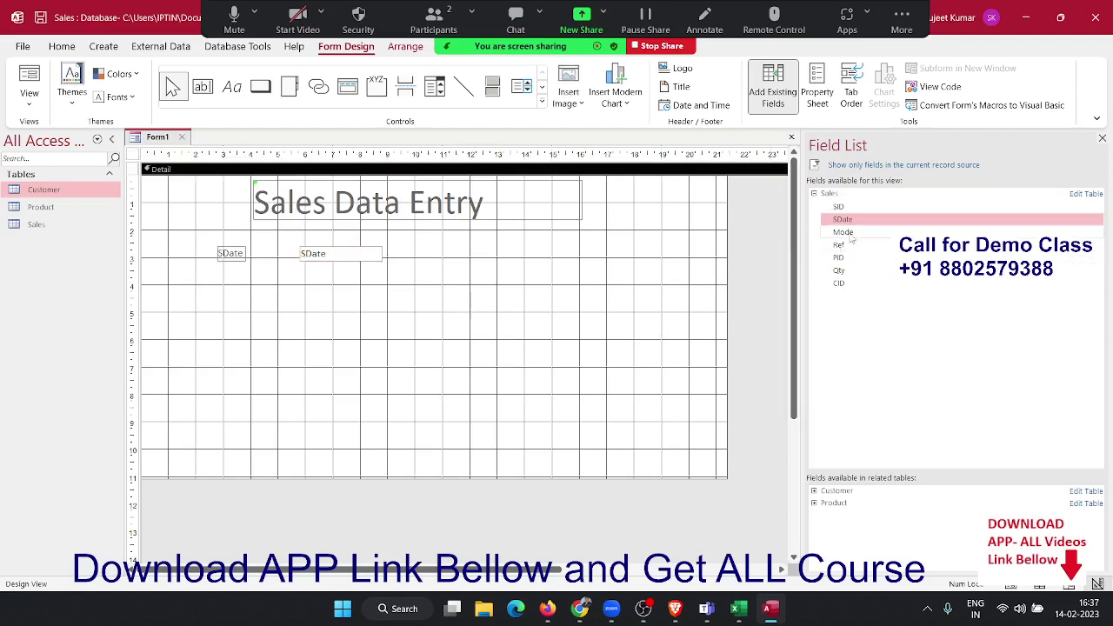
drag(851, 235, 305, 287)
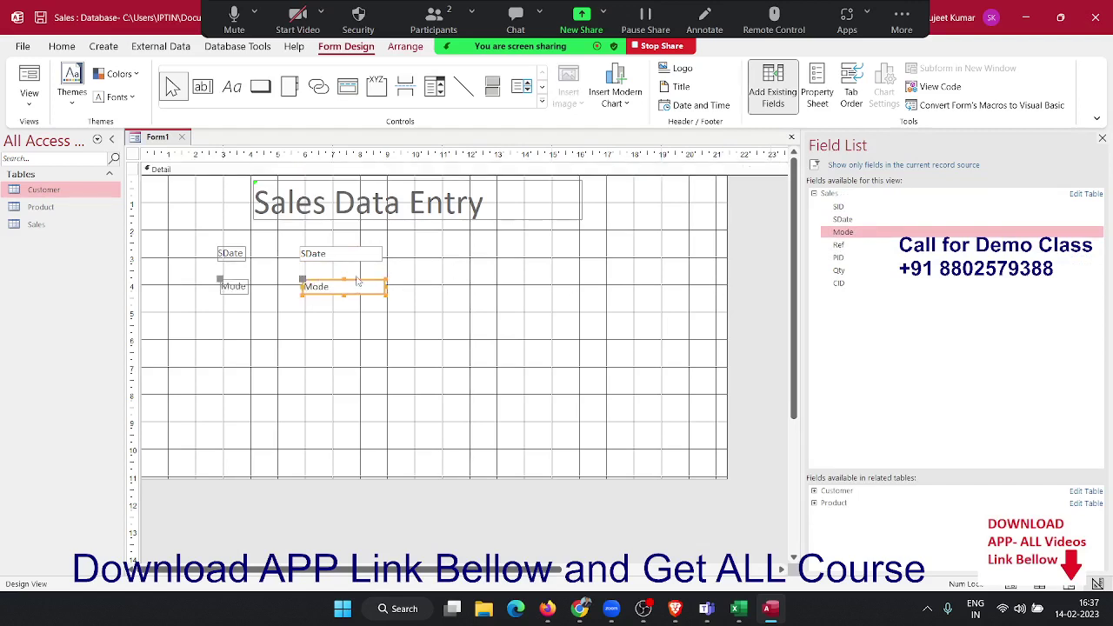
key(Left)
key(Left)
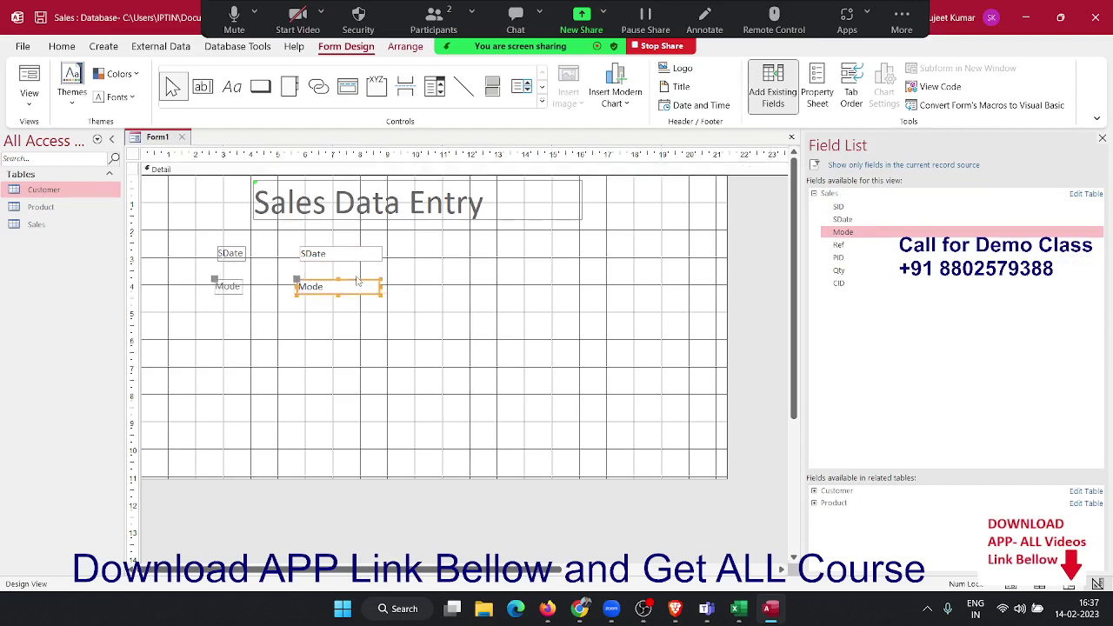
key(Right)
key(Right)
click(418, 320)
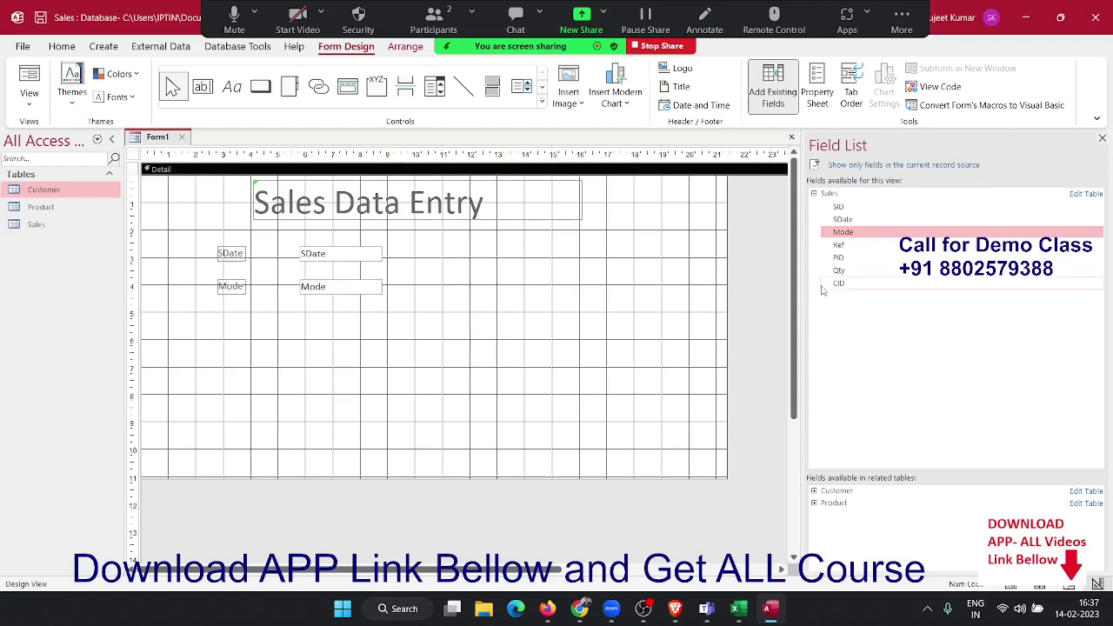
Add the Ref field aligned under Mode, then drag PID onto the form
drag(838, 246, 320, 331)
key(Left)
key(Left)
key(Left)
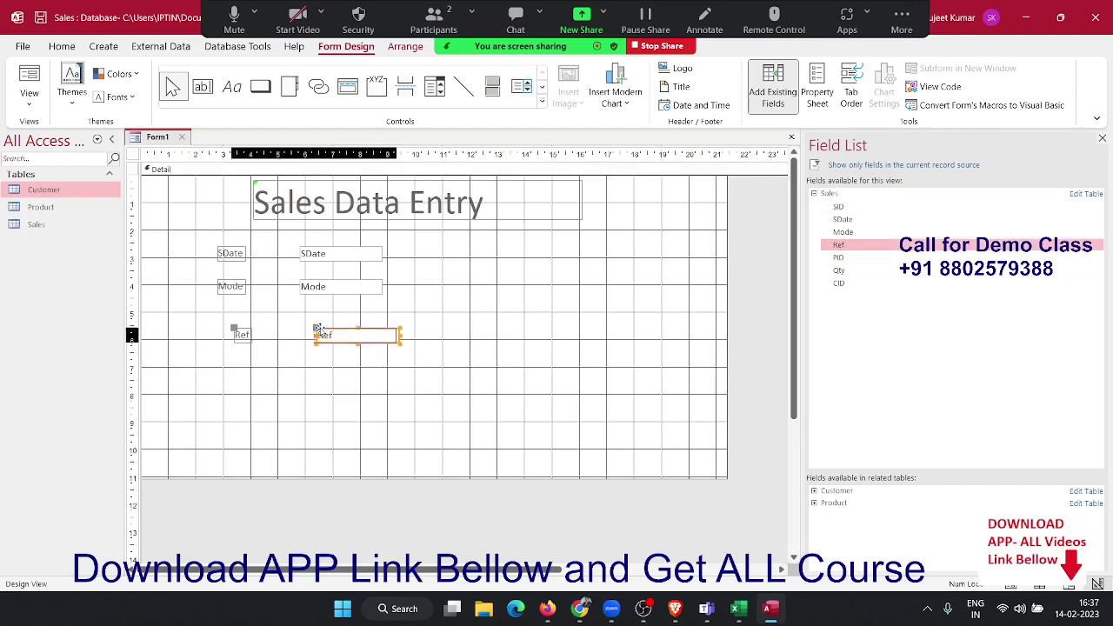
key(Left)
key(Left)
key(Left)
key(Left)
key(Left)
key(Left)
key(Left)
key(Left)
key(Left)
key(Up)
key(Up)
key(Up)
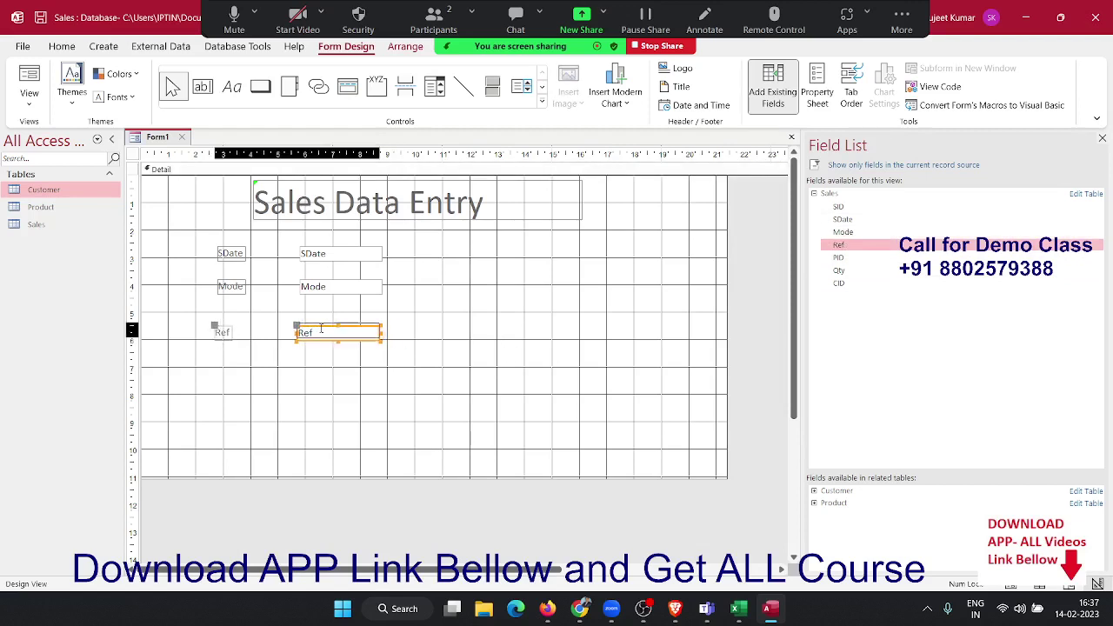
key(Up)
key(Up)
key(Up)
key(Up)
key(Up)
key(Up)
key(Up)
key(Up)
key(Up)
key(Right)
key(Right)
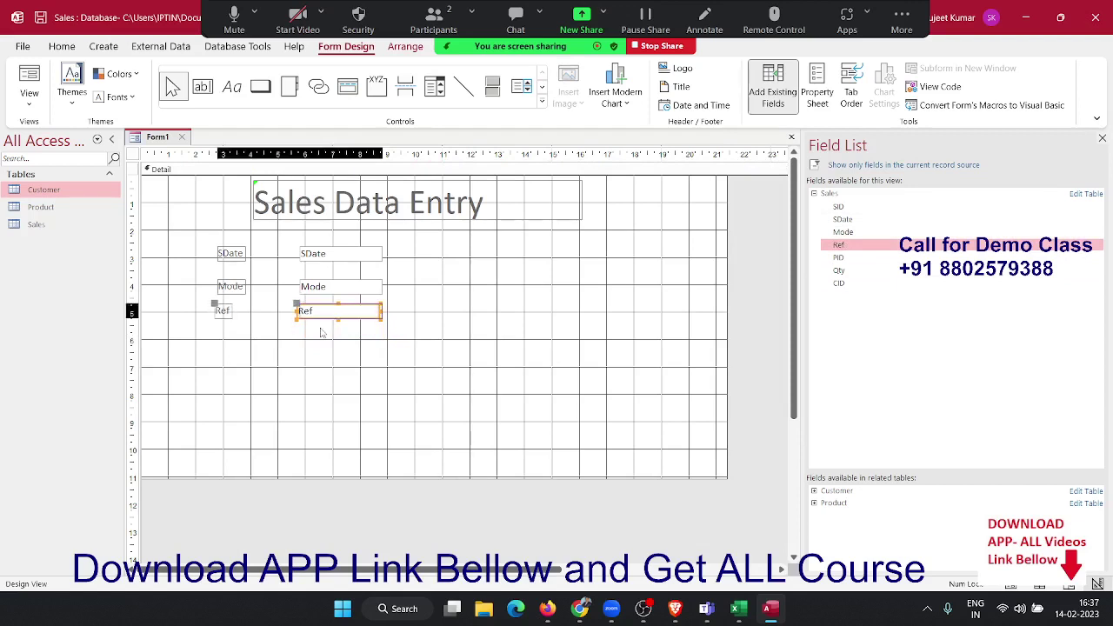
key(Right)
key(Left)
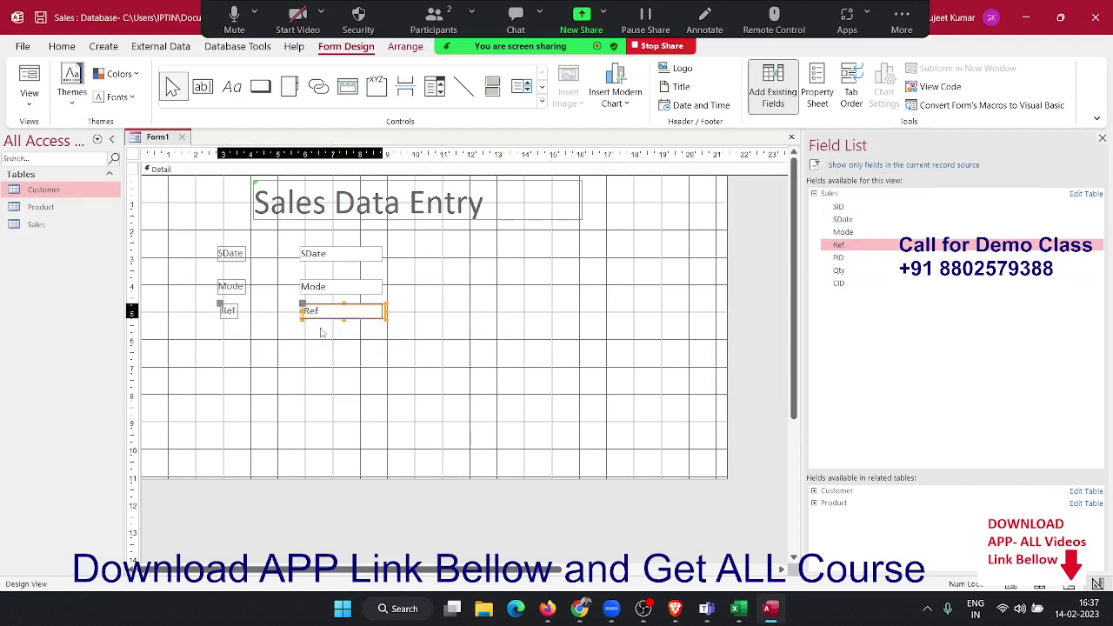
key(Left)
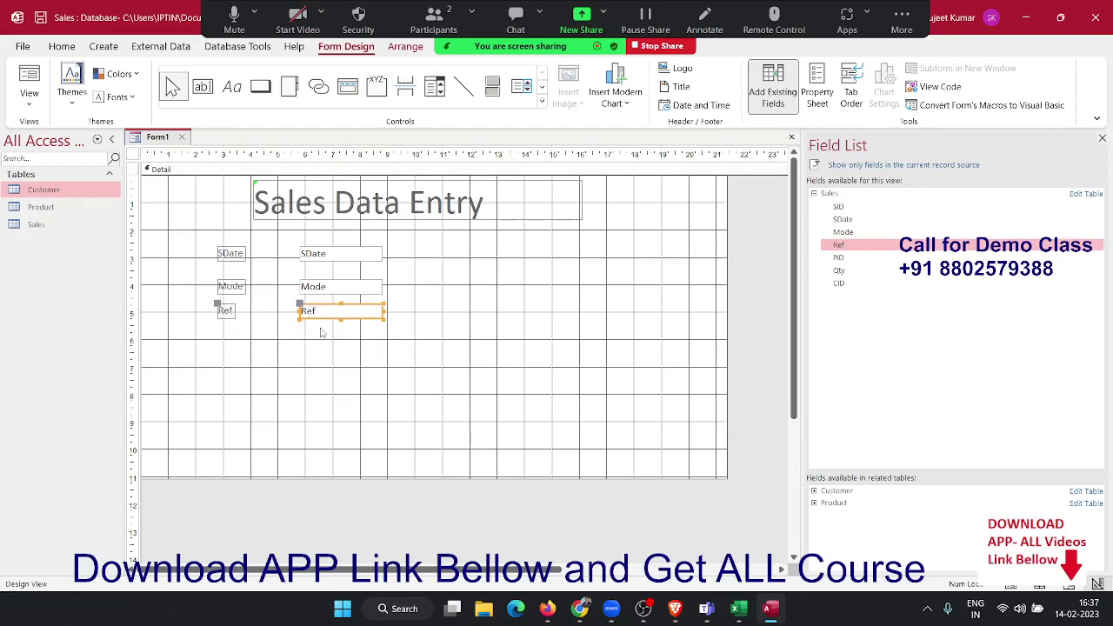
click(322, 333)
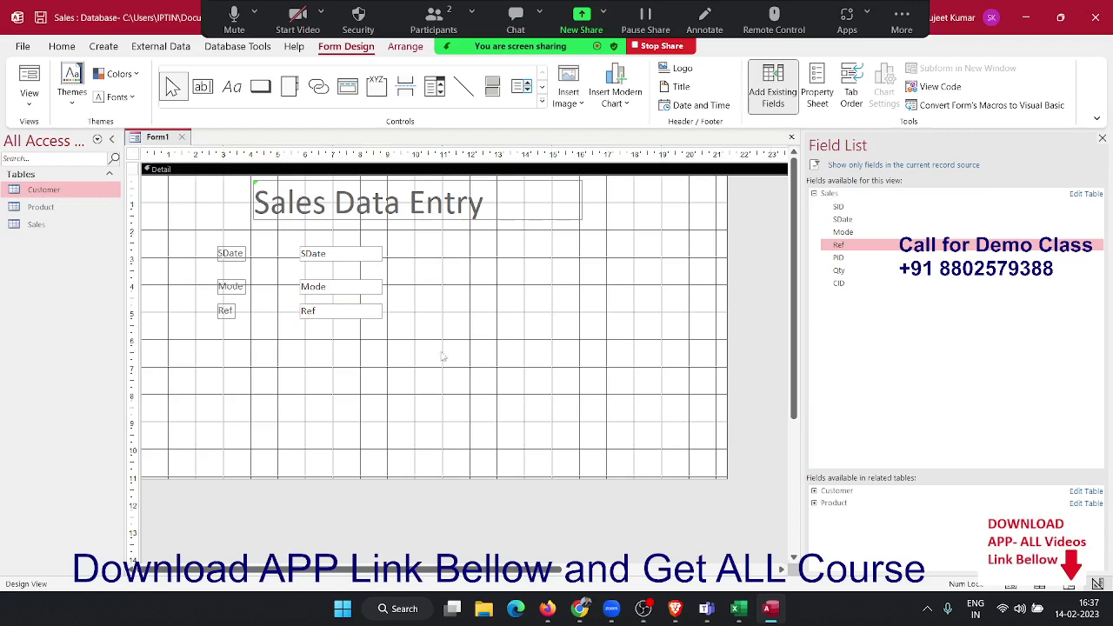
click(865, 259)
drag(865, 258, 239, 346)
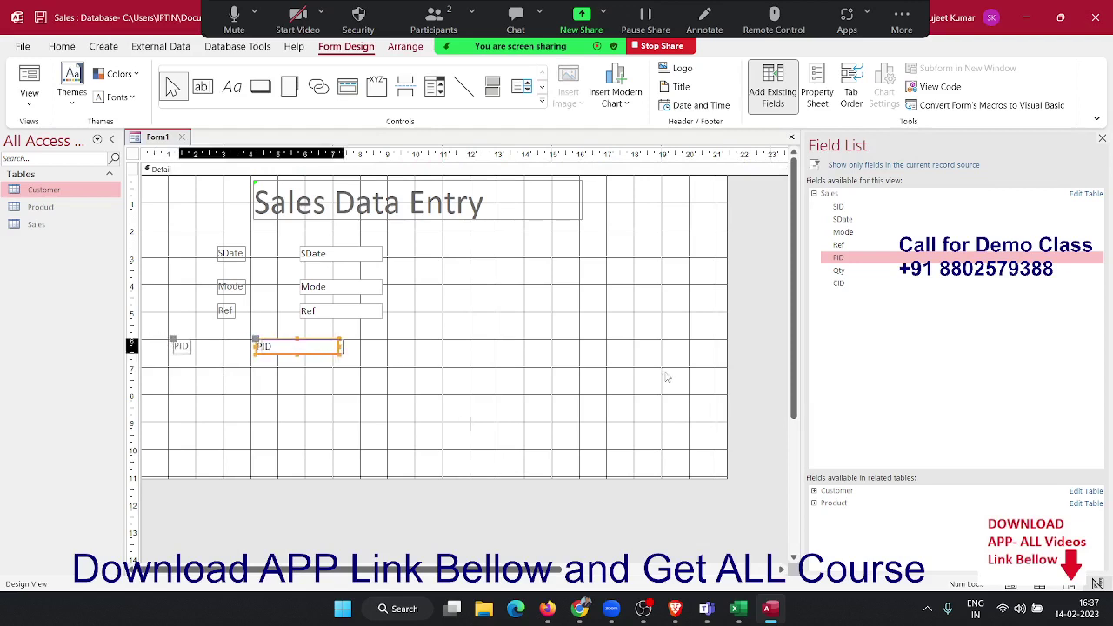
Line up PID, then add Product's PName field beside it with the label above the box
key(Right)
key(Right)
key(Right)
key(Right)
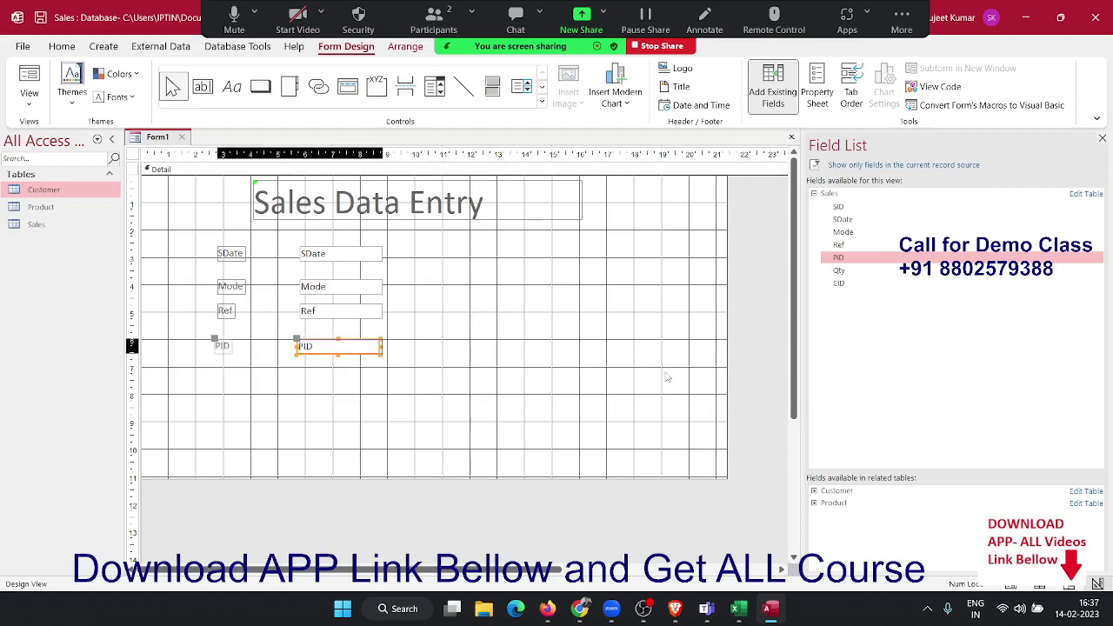
key(Right)
click(546, 407)
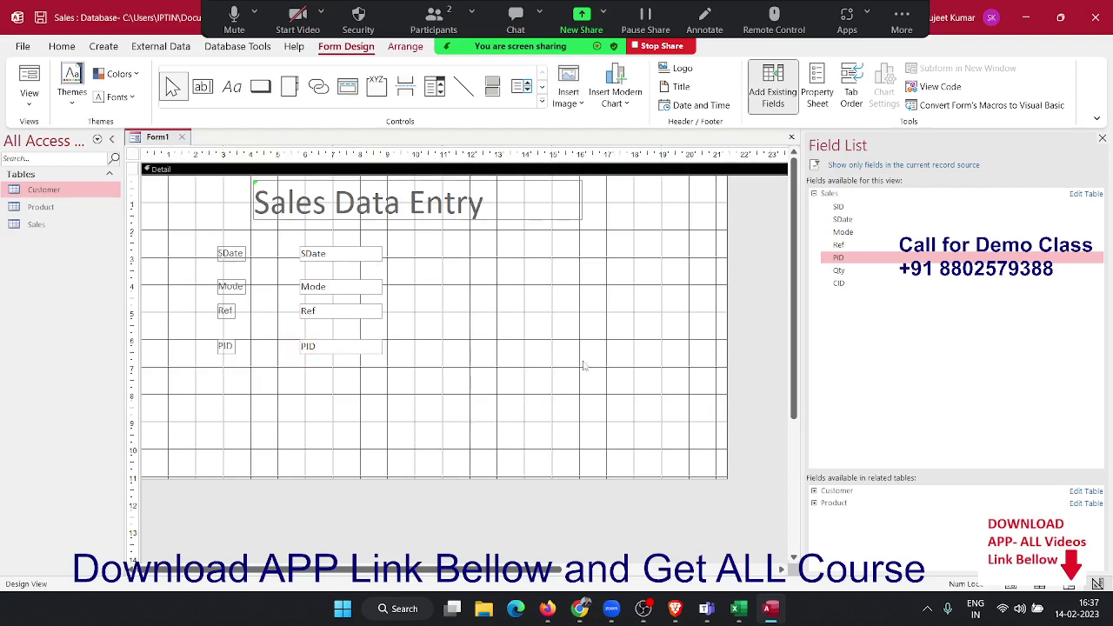
click(814, 504)
drag(844, 530, 484, 373)
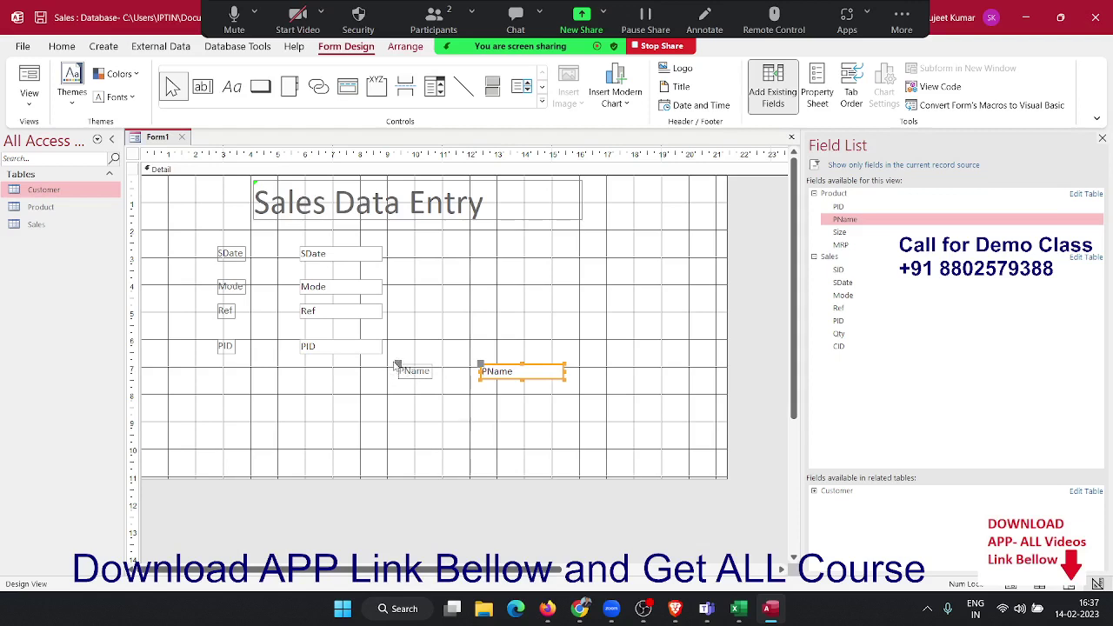
drag(397, 365, 415, 320)
mouse_move(480, 369)
mouse_down()
mouse_move(444, 344)
mouse_move(415, 344)
mouse_up()
click(441, 386)
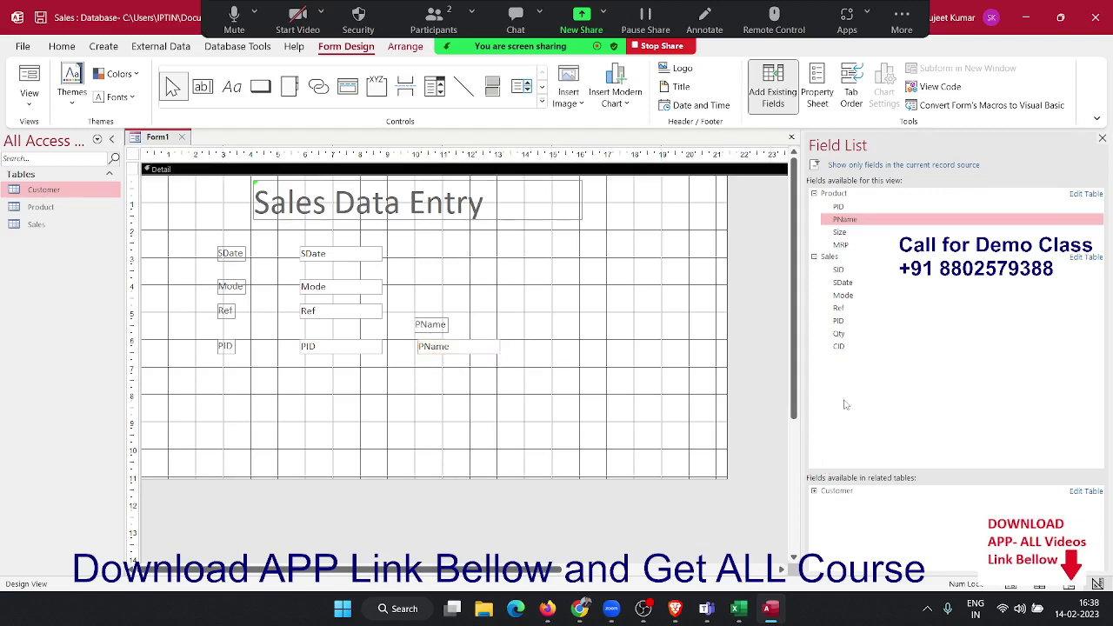
Add Product's Size field beside PName, label above, and make its box narrower
click(850, 233)
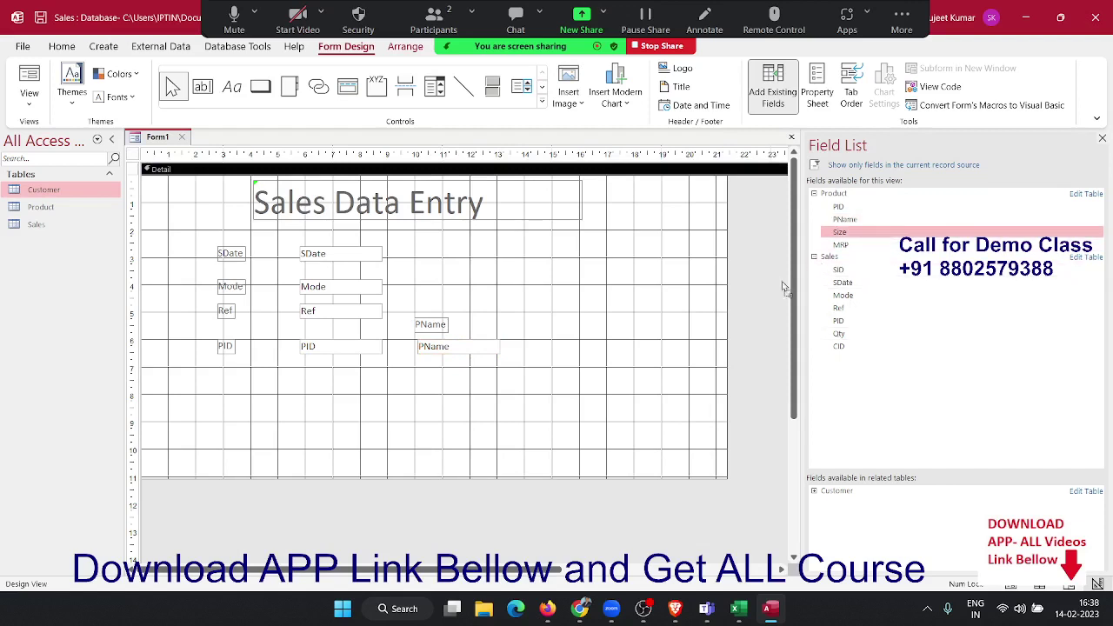
drag(548, 409, 541, 395)
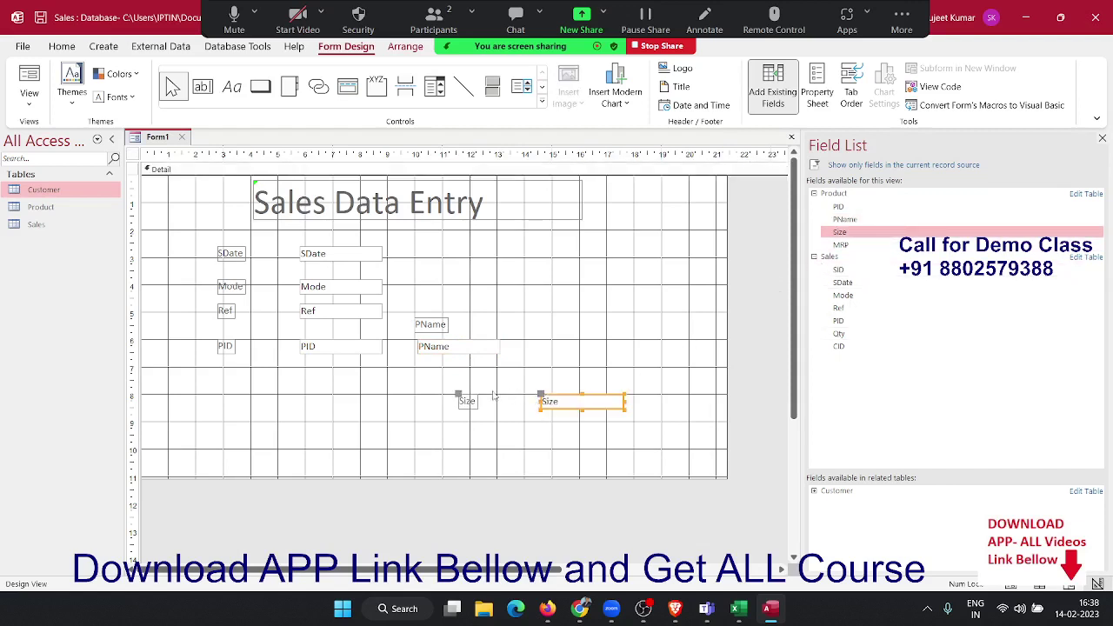
drag(458, 395, 523, 316)
click(546, 398)
drag(546, 395, 528, 345)
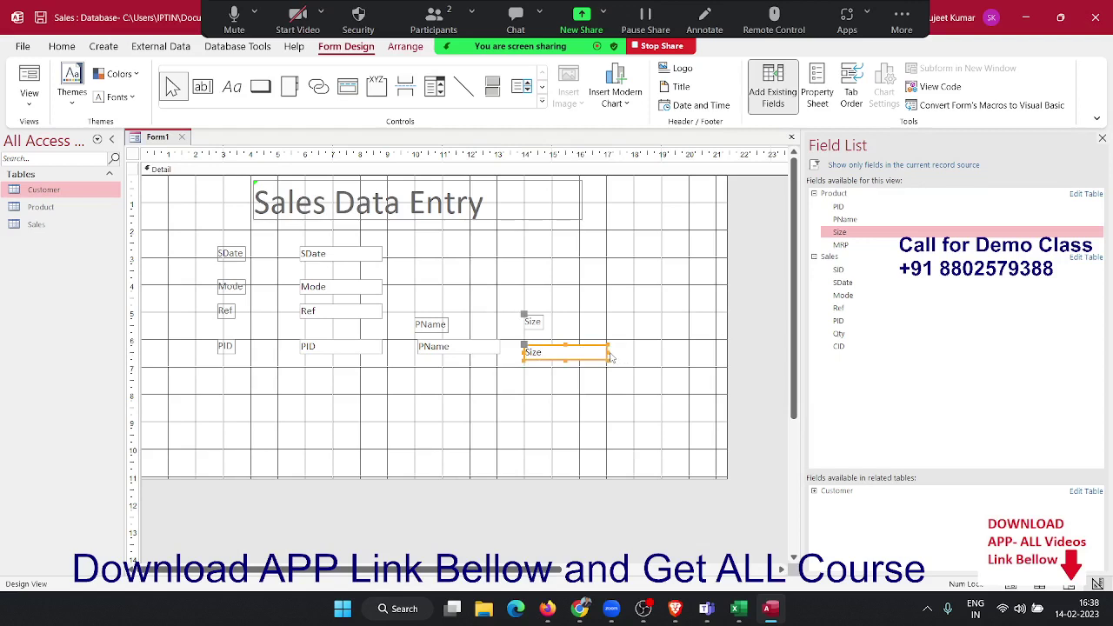
drag(607, 352, 557, 353)
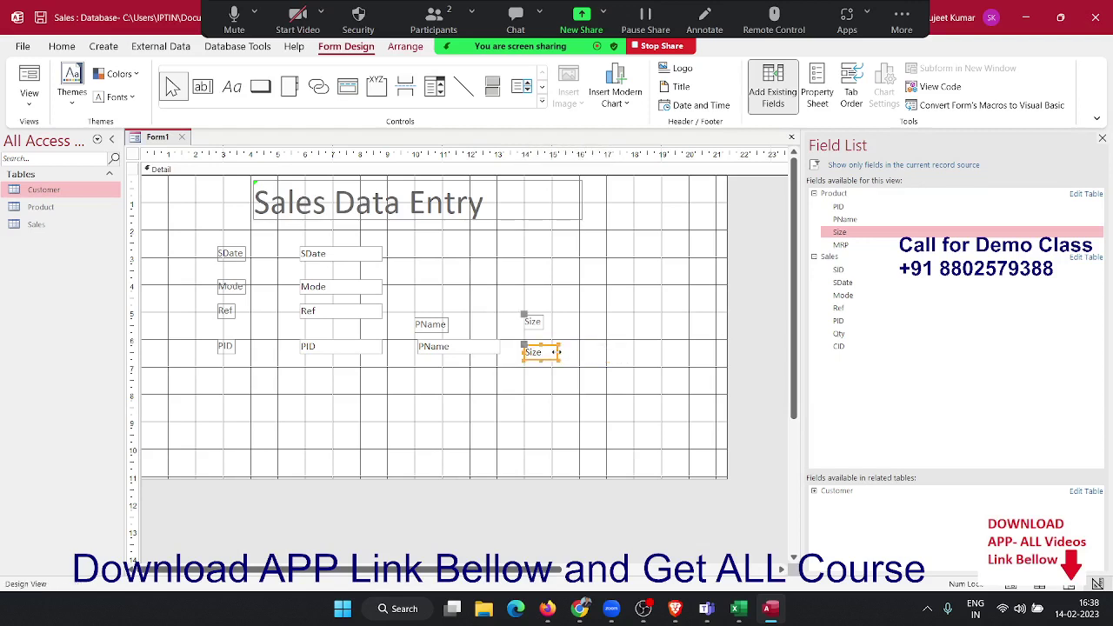
click(546, 390)
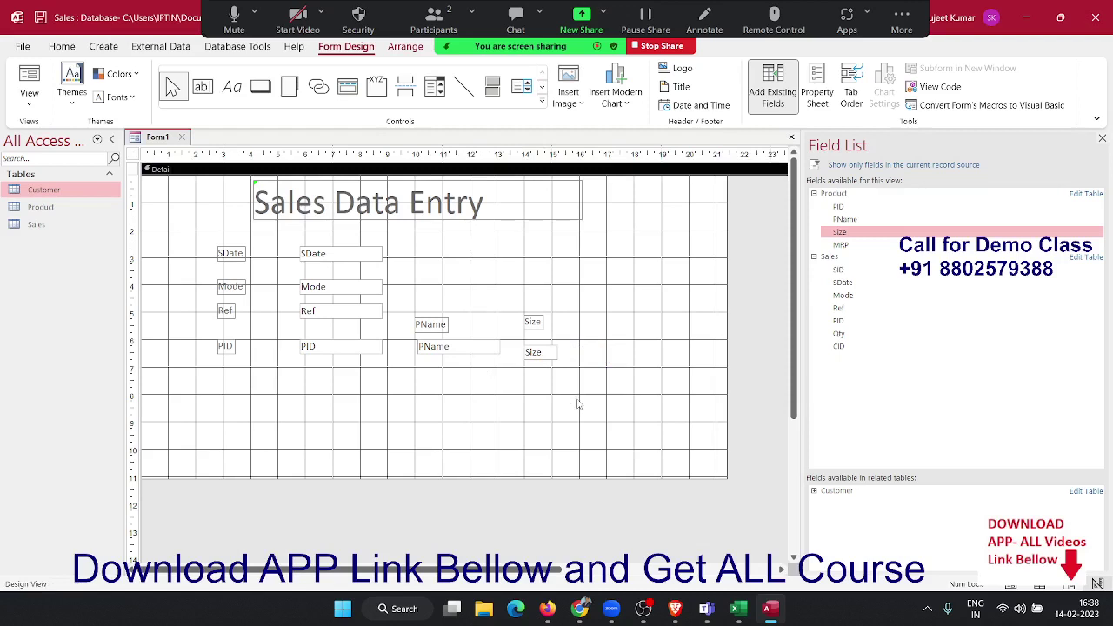
click(545, 357)
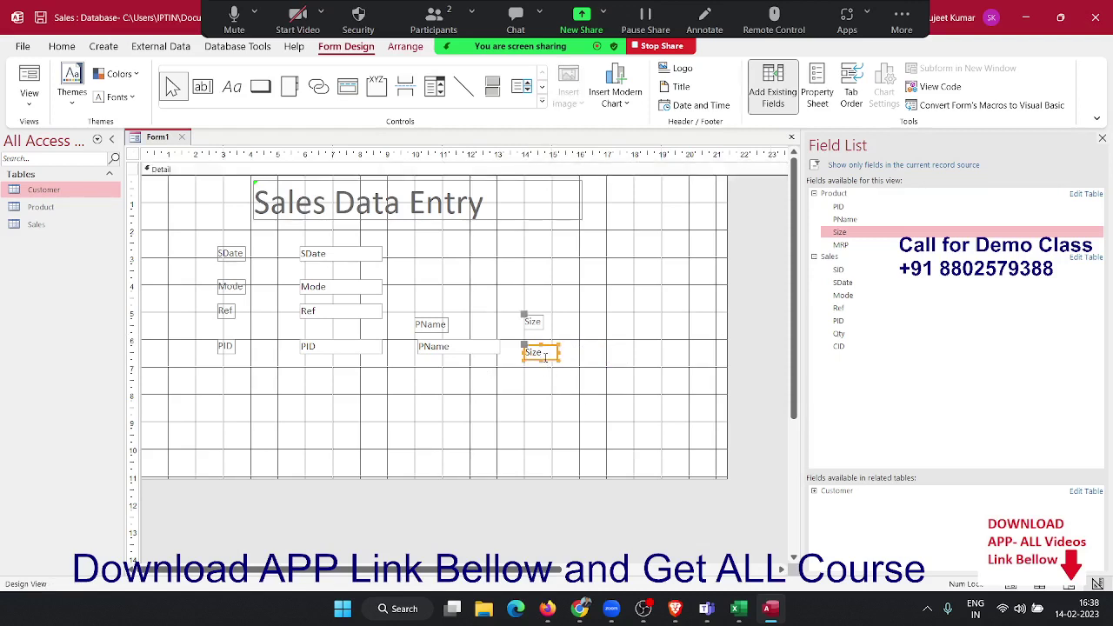
key(Up)
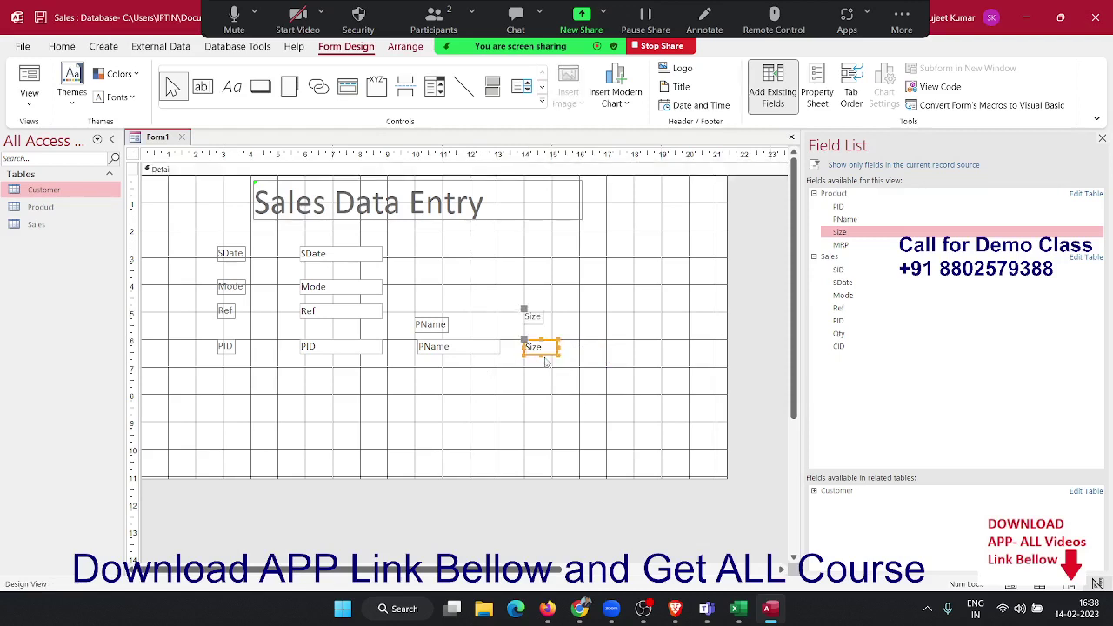
Fine-tune the Size and PName labels so they sit level above their boxes
click(593, 320)
click(532, 321)
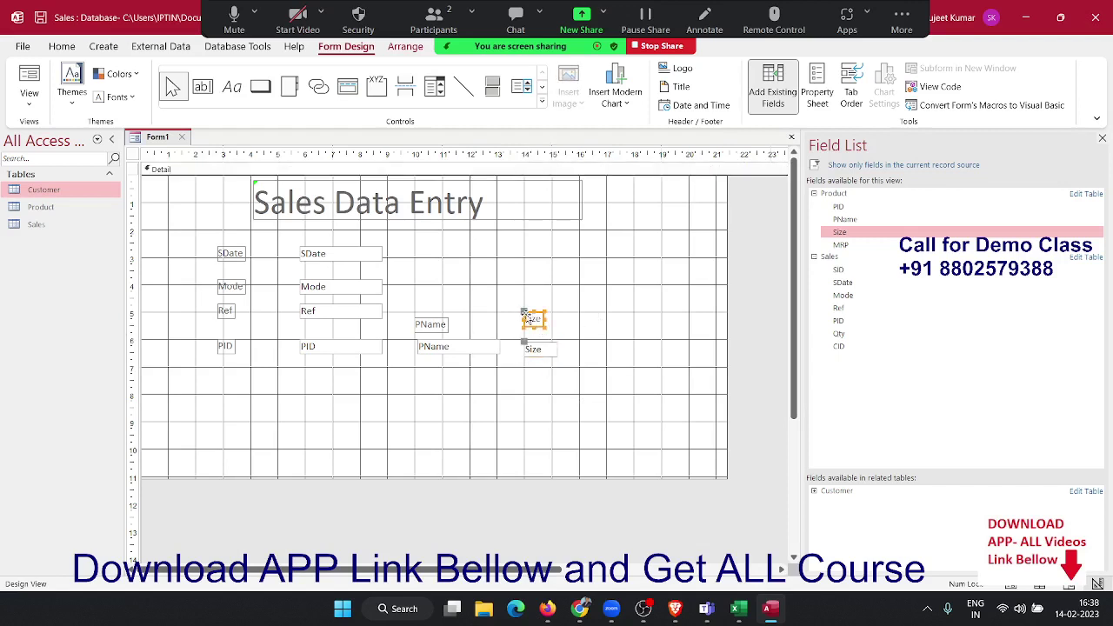
click(531, 319)
drag(528, 319, 531, 328)
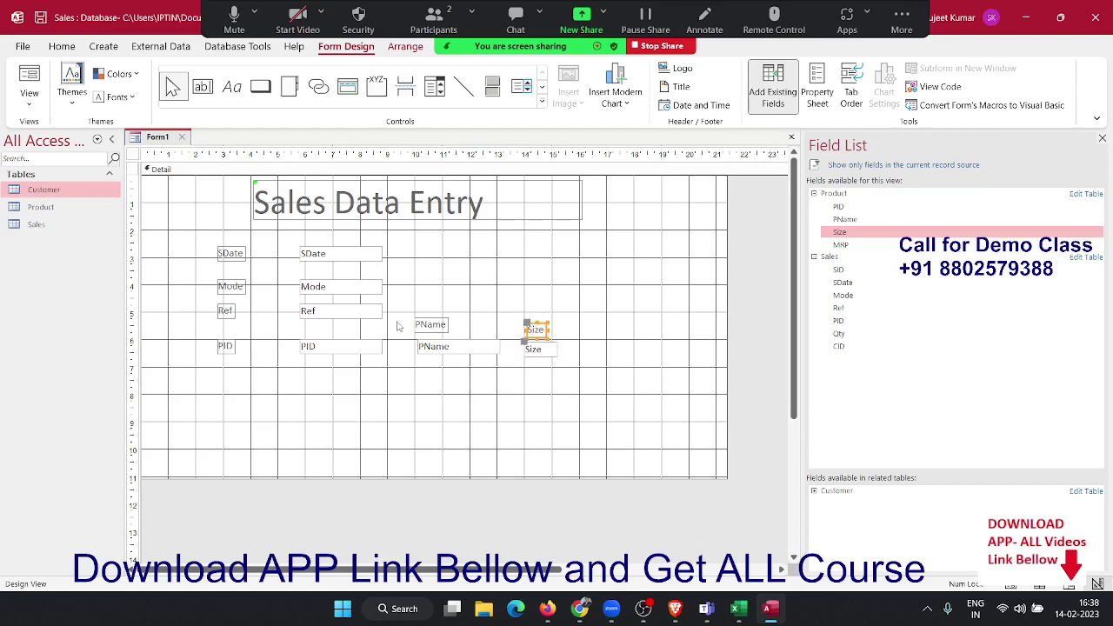
click(423, 324)
click(414, 320)
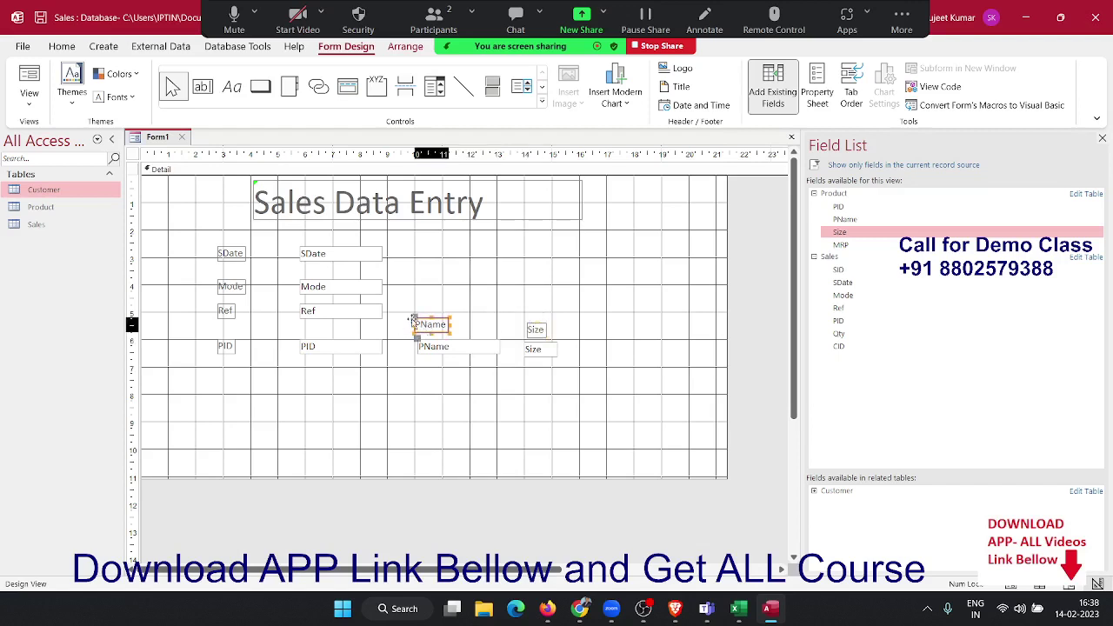
drag(414, 320, 413, 323)
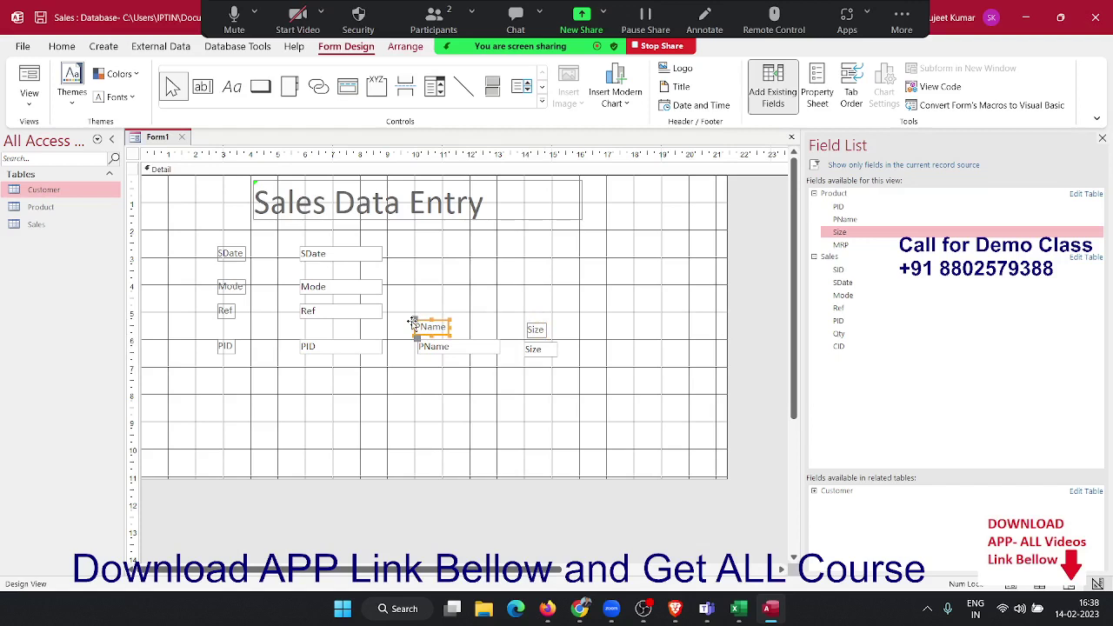
key(Down)
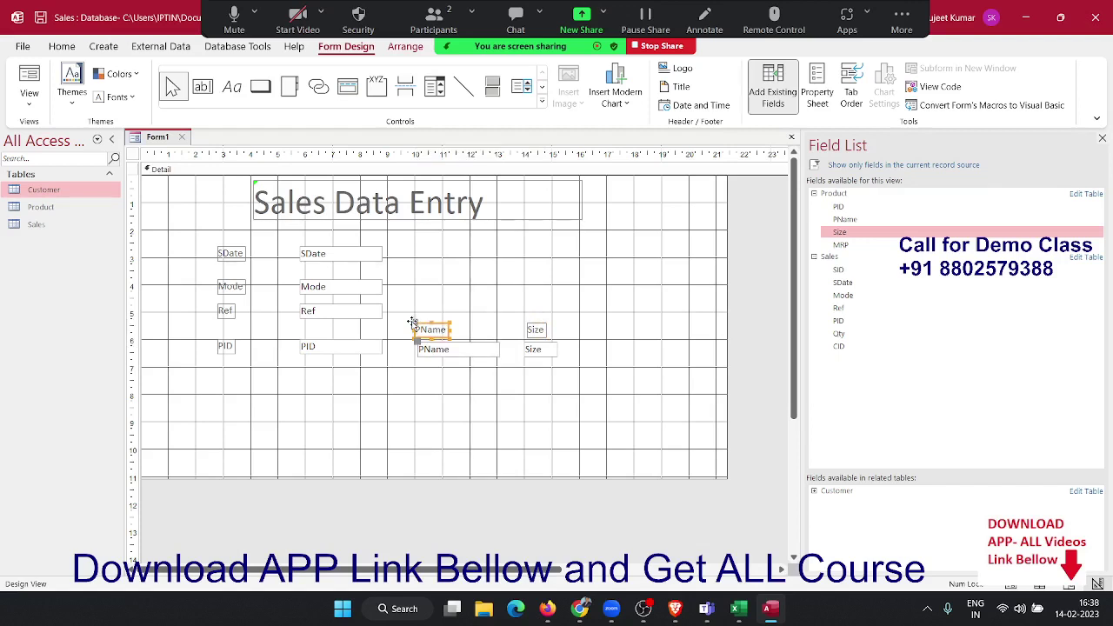
key(Up)
click(475, 366)
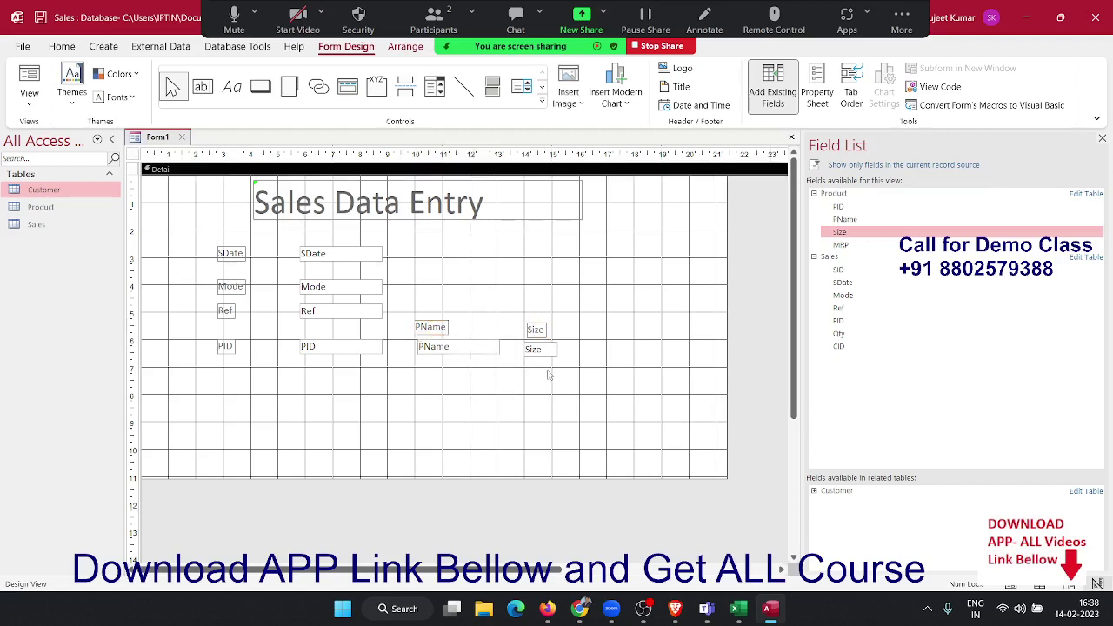
Add Product's MRP field beside Size with its label above the box
drag(840, 245, 632, 375)
click(551, 380)
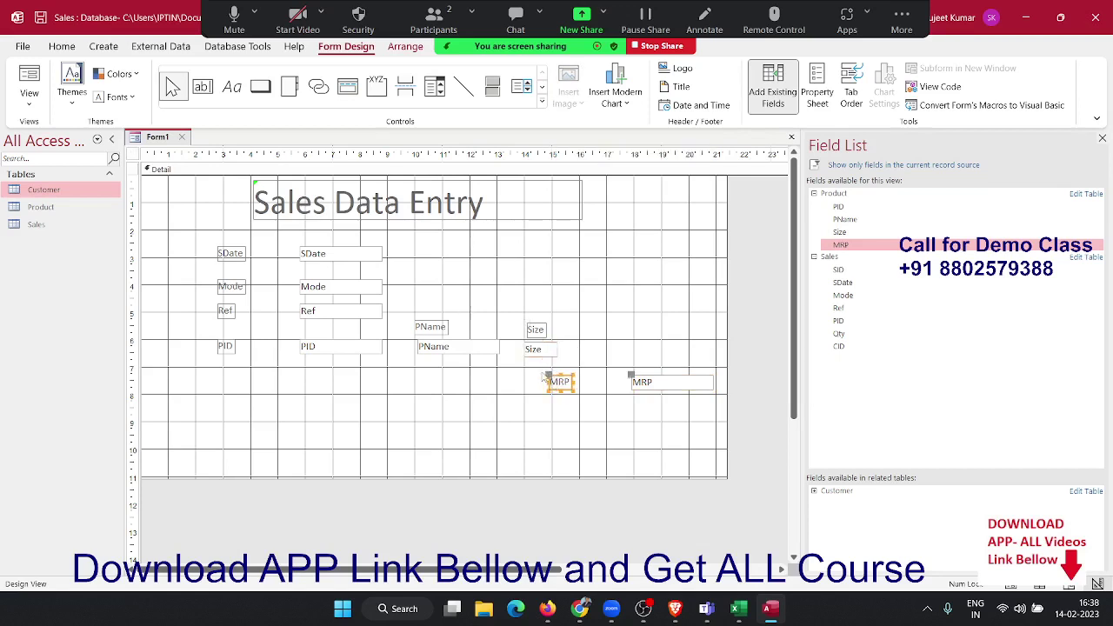
drag(551, 372, 586, 321)
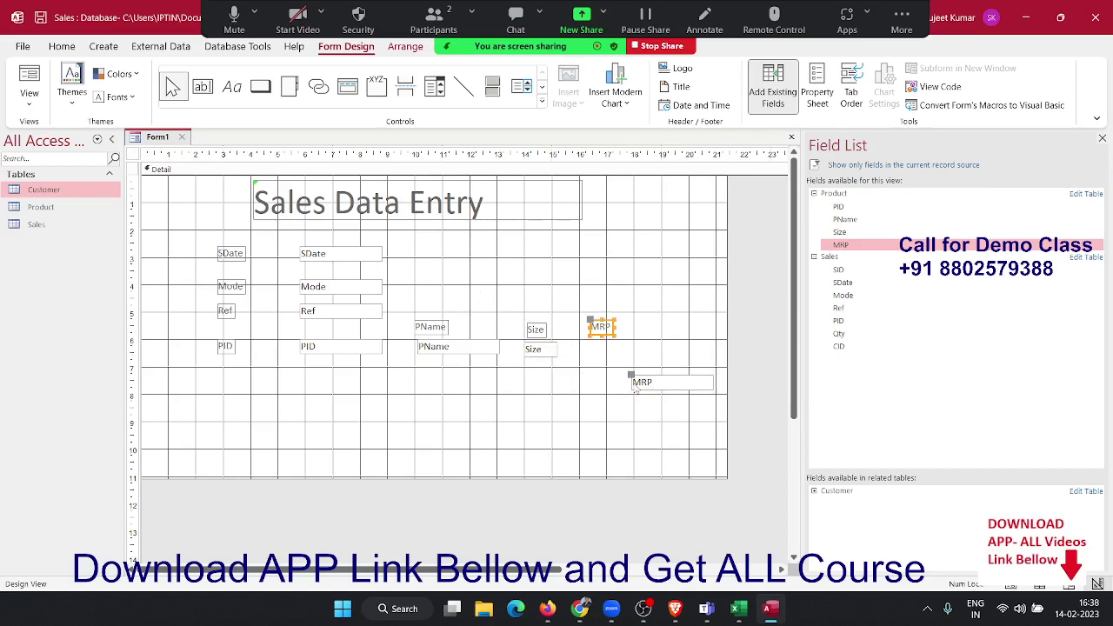
drag(637, 382, 591, 352)
click(598, 394)
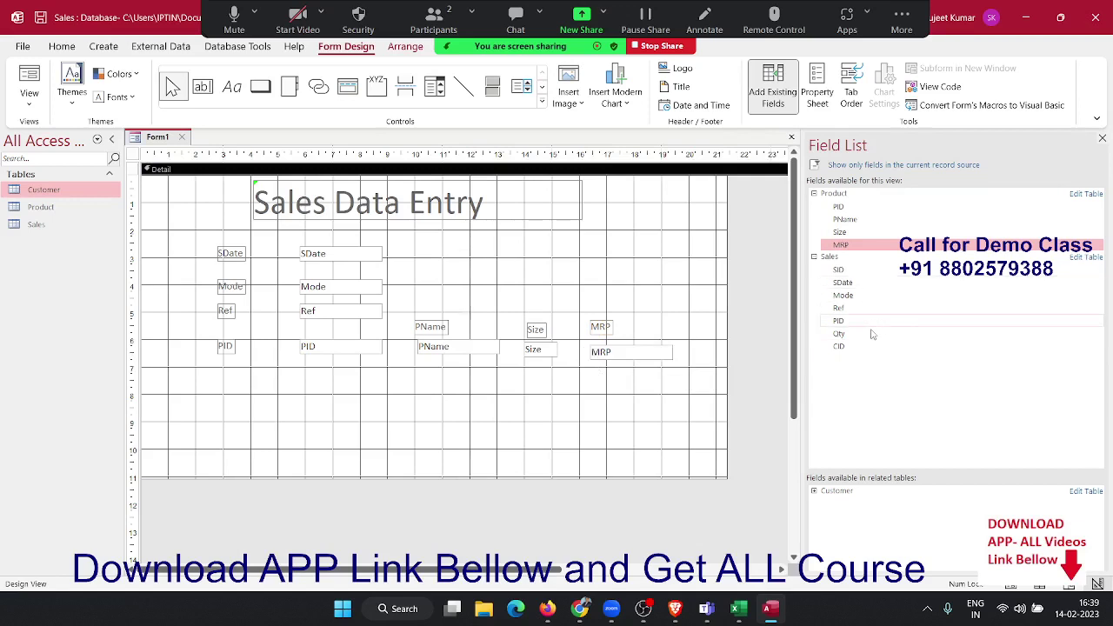
Add the Sales Qty field below PID
drag(870, 339, 301, 376)
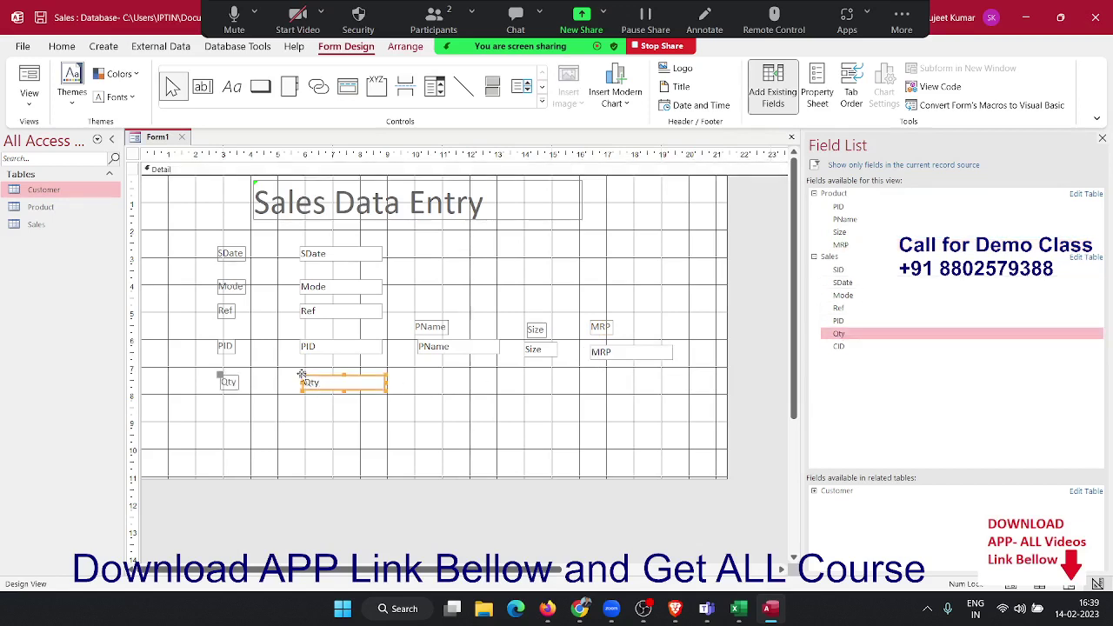
click(346, 402)
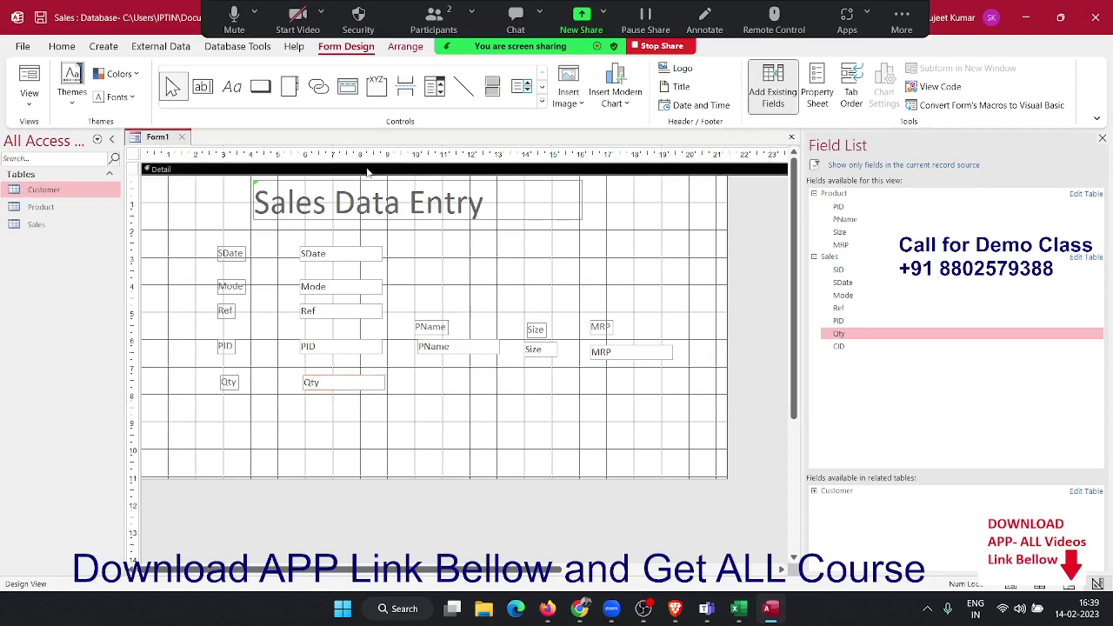
click(215, 90)
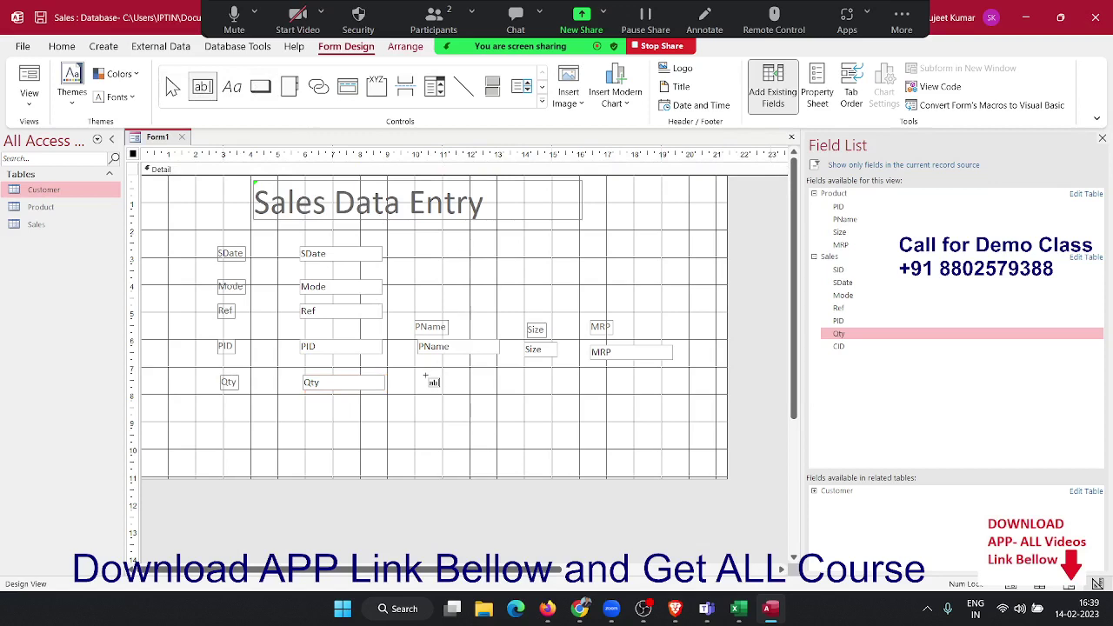
Draw an unbound text box beside Qty with its label placed above it
drag(425, 376, 521, 402)
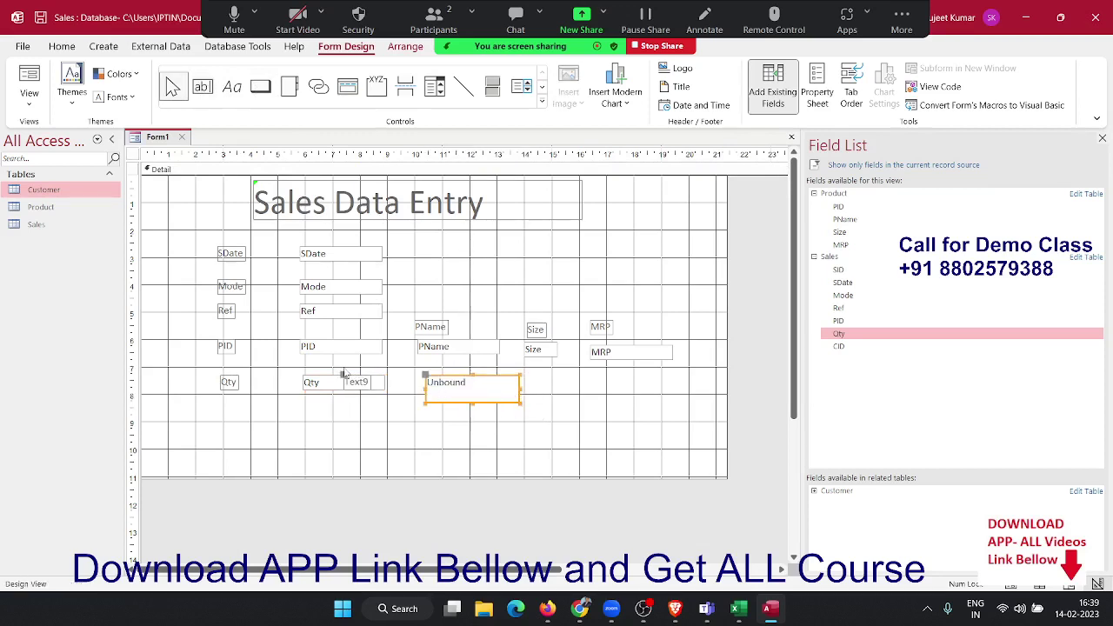
drag(456, 375, 426, 358)
click(462, 401)
click(478, 400)
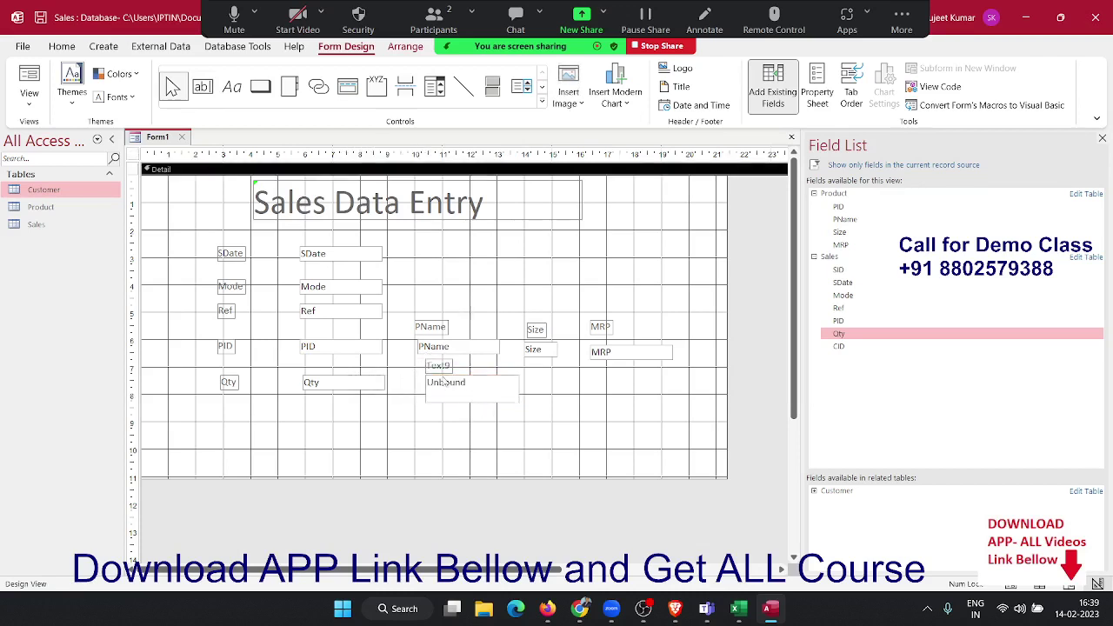
click(474, 409)
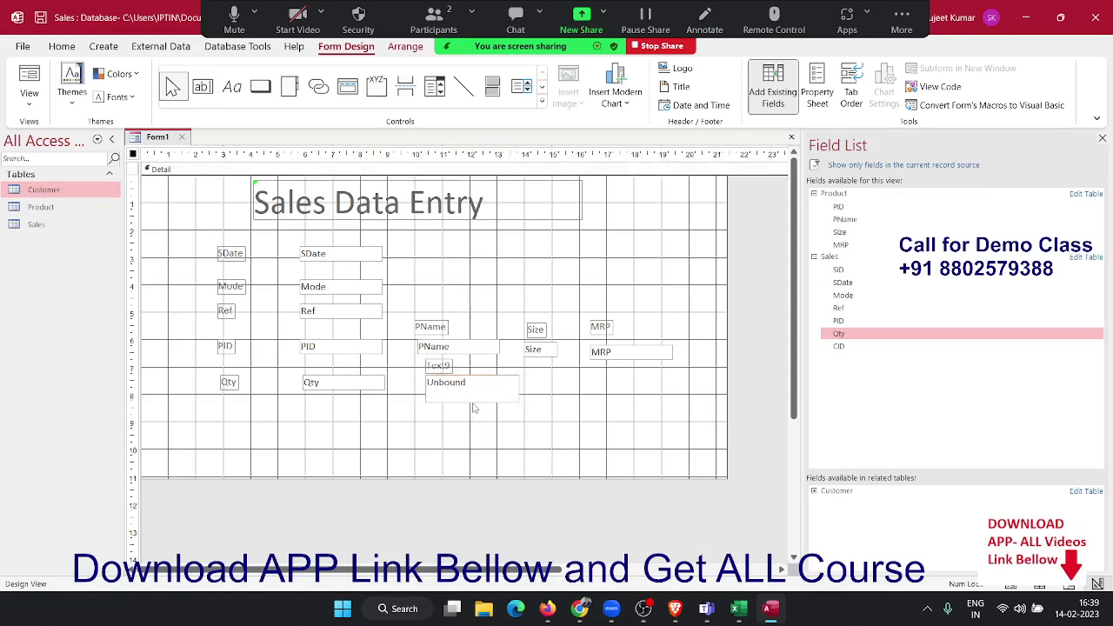
click(474, 398)
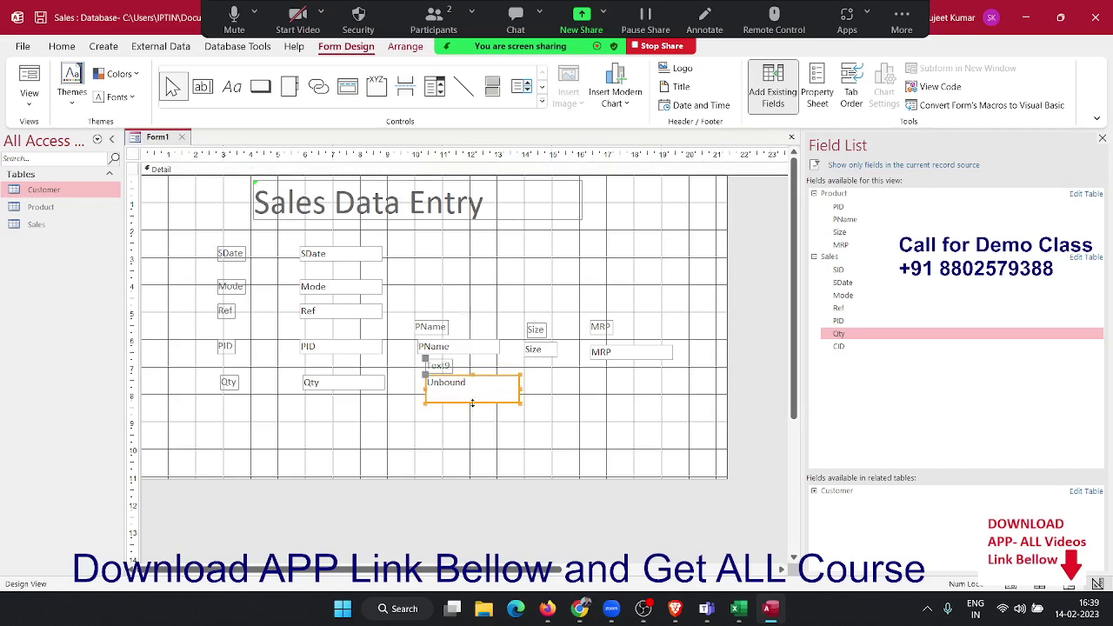
click(470, 396)
key(Escape)
Rename the new text box's label to AMT
double_click(440, 367)
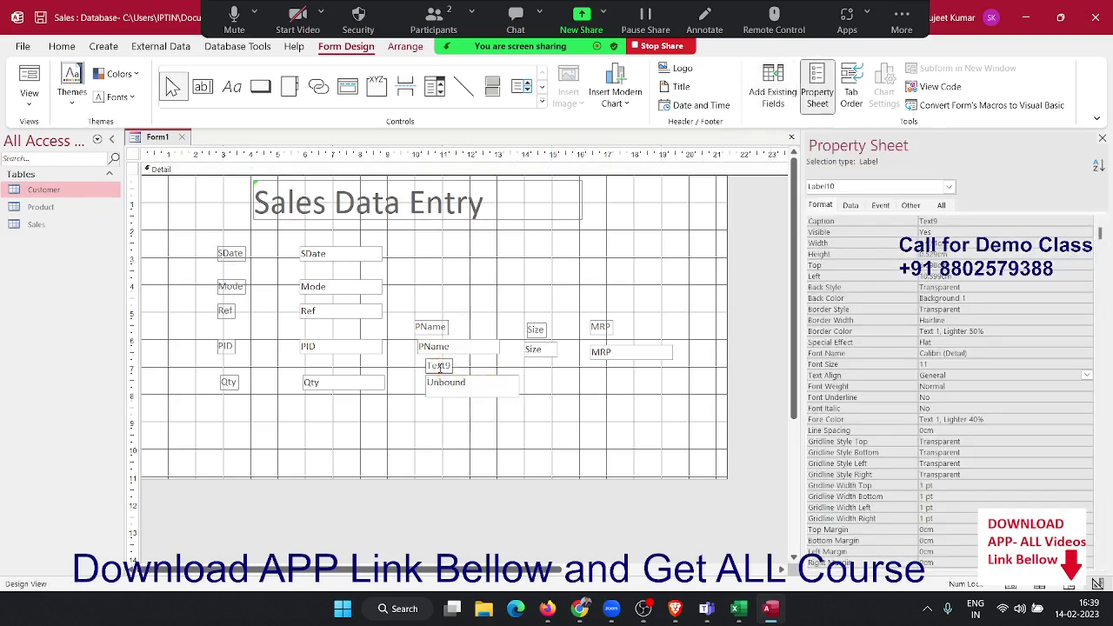
double_click(440, 366)
text(AMT)
click(509, 430)
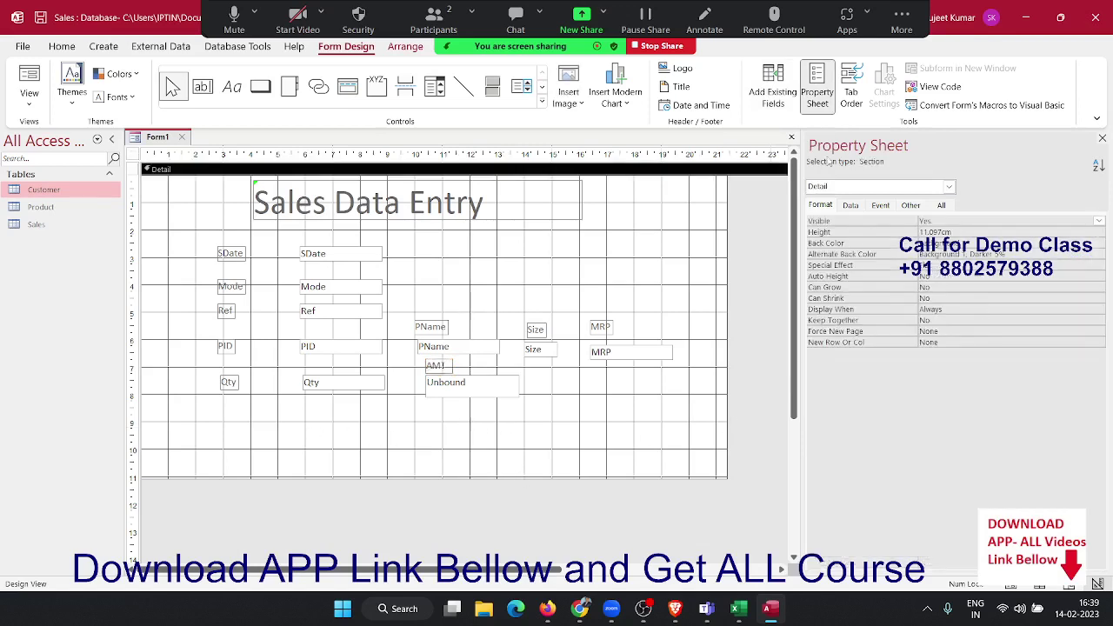
click(793, 99)
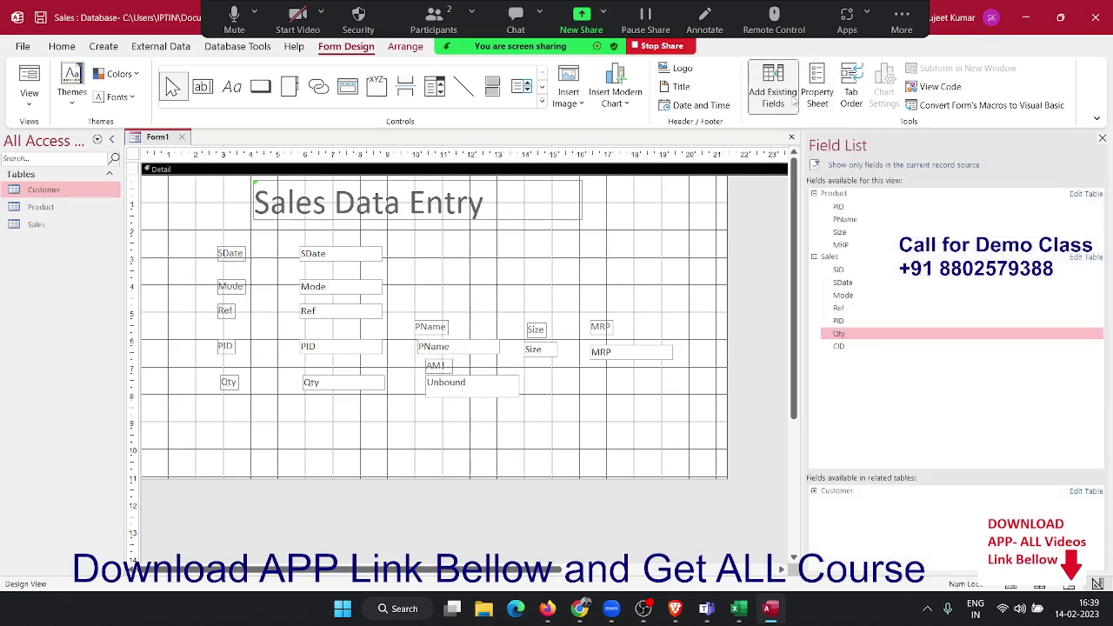
Drag the Sales CID field below Qty and line its label up with its box
click(862, 347)
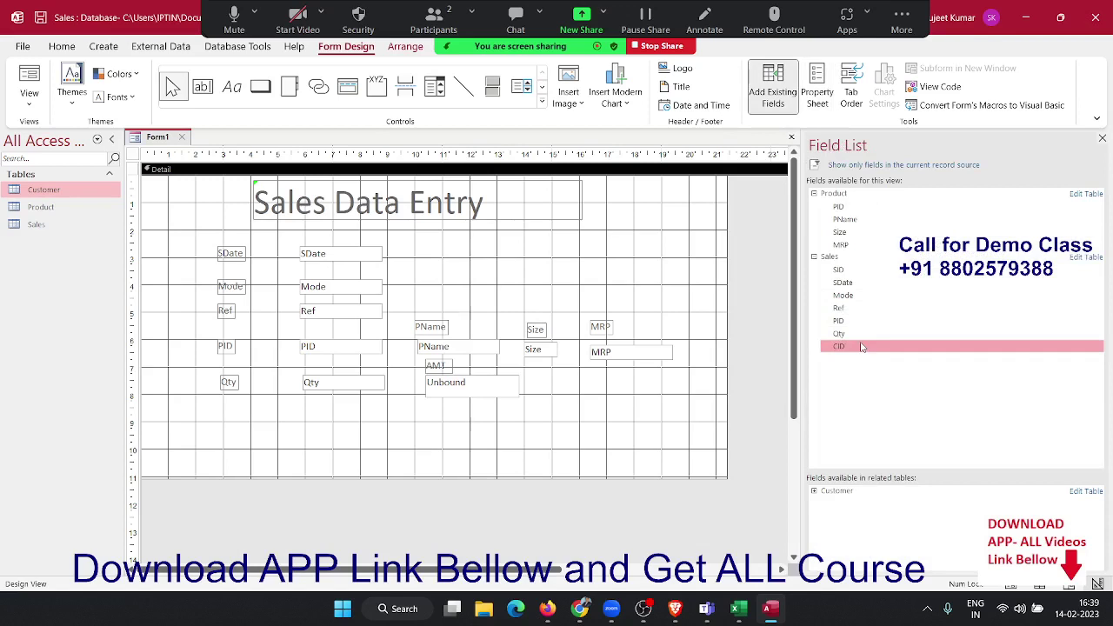
mouse_move(862, 347)
mouse_down()
mouse_move(302, 420)
mouse_move(305, 405)
mouse_up()
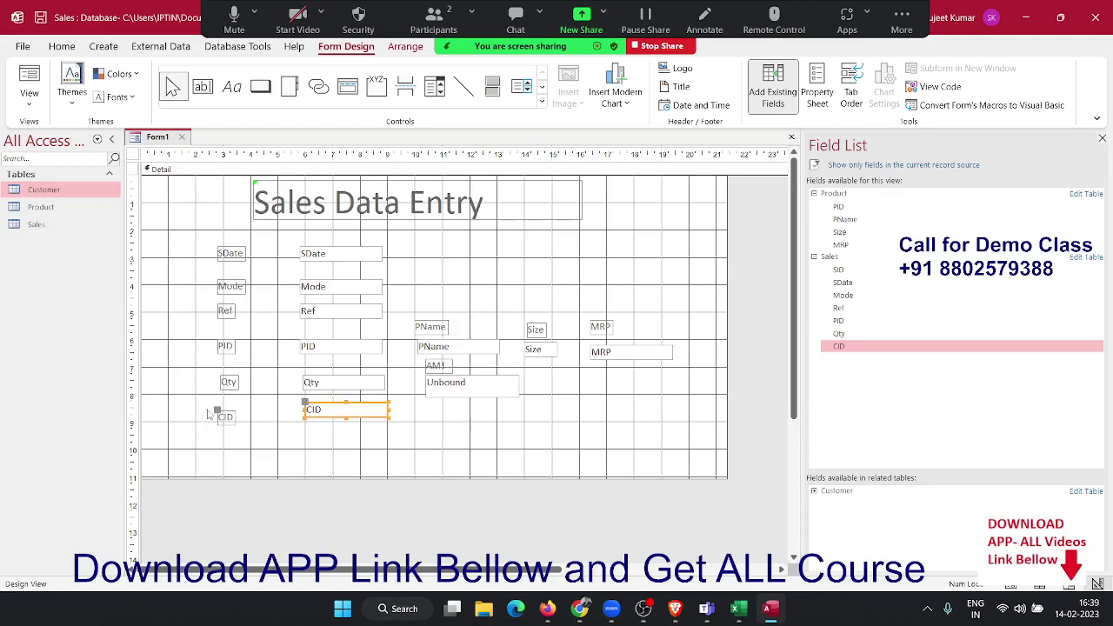
drag(217, 413, 220, 399)
Expand the Customer fields and place CName below AMT, its label above the box
click(815, 257)
click(815, 193)
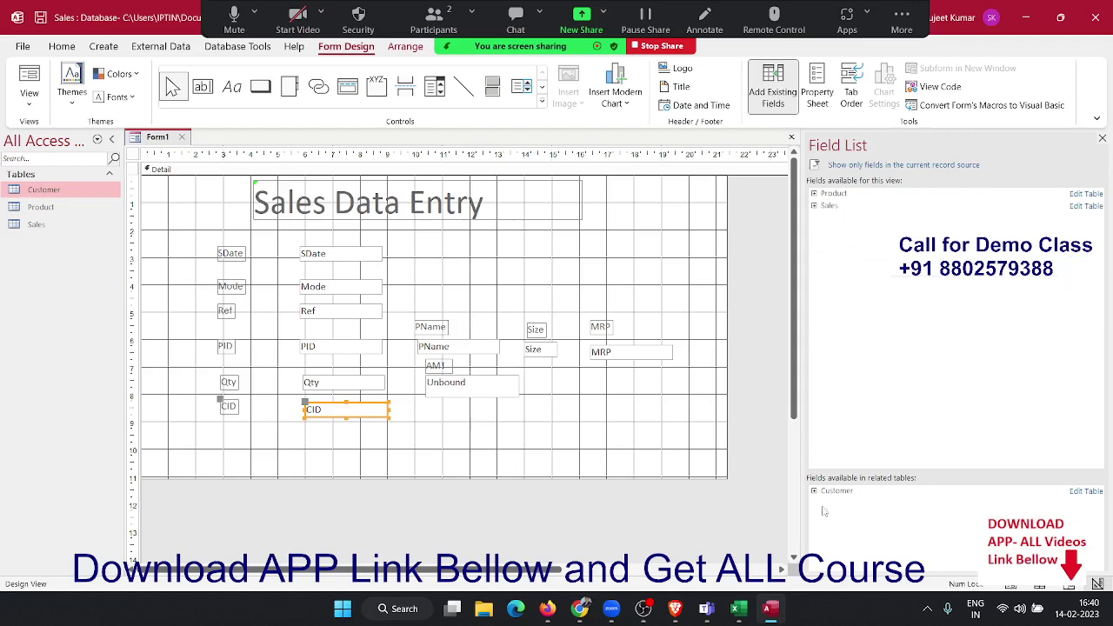
click(814, 491)
click(839, 520)
drag(840, 524, 449, 438)
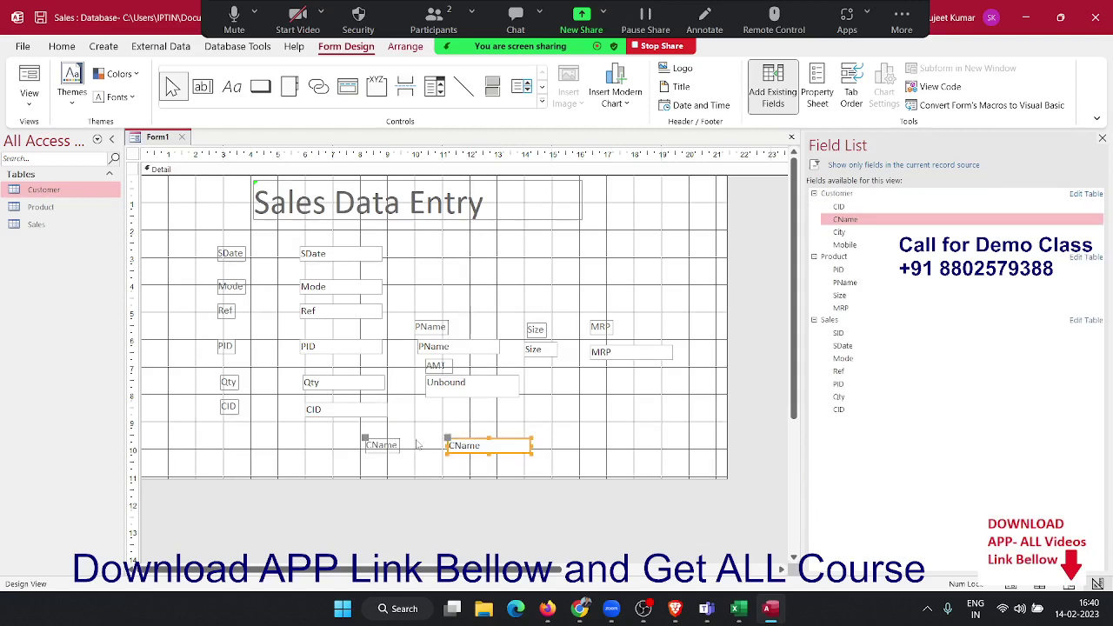
drag(363, 438, 424, 404)
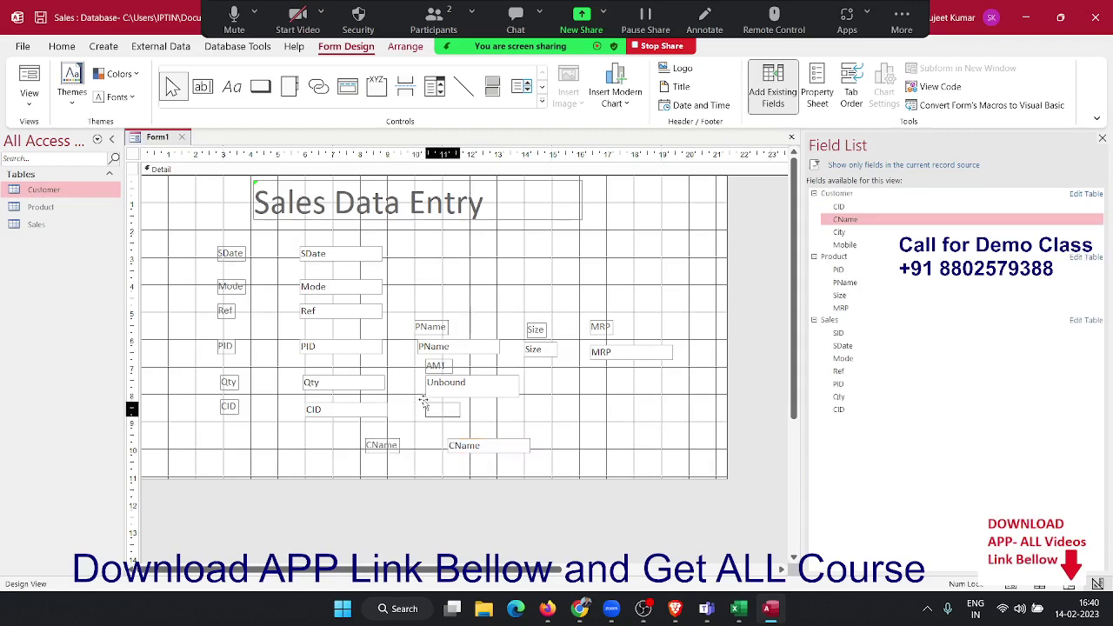
click(451, 439)
drag(452, 439, 427, 421)
click(700, 447)
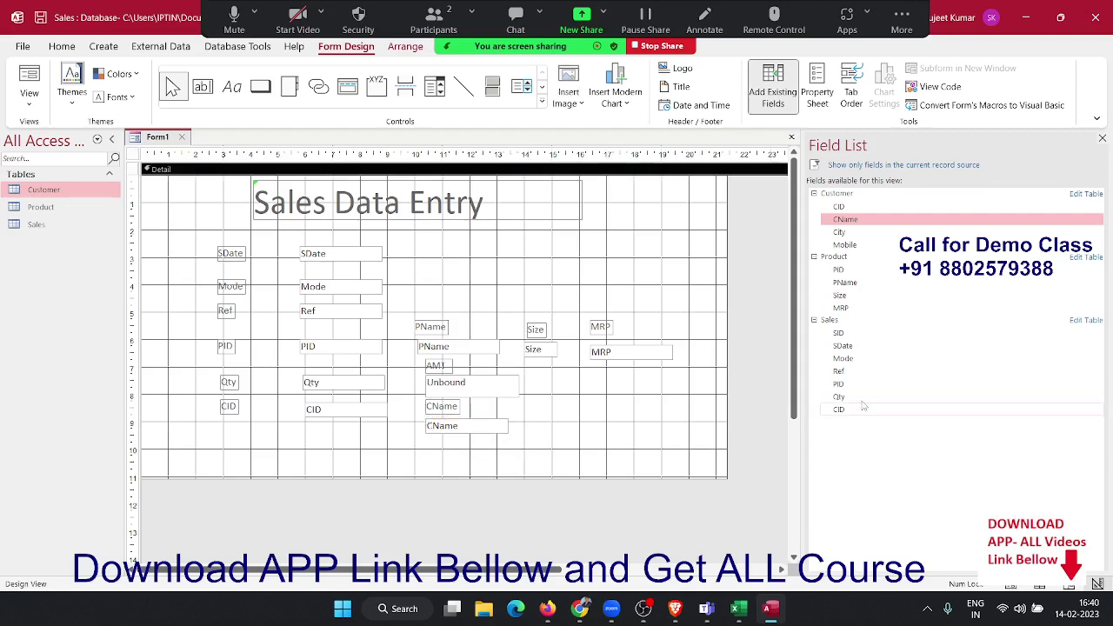
Add the City field beside CName, with its label aligned next to CName's label
drag(854, 233, 572, 426)
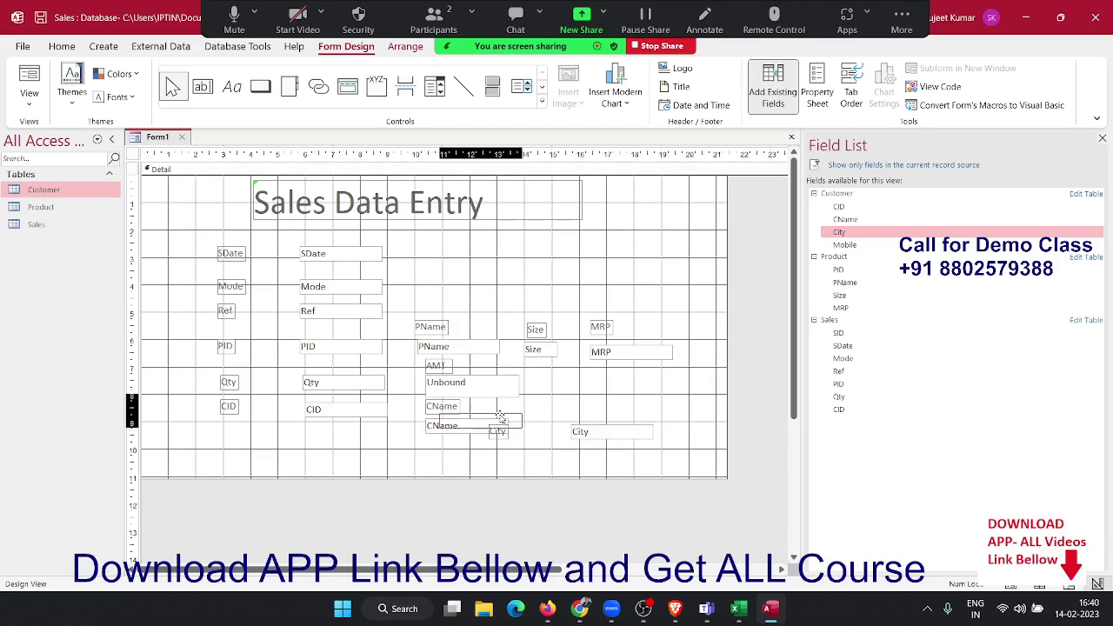
mouse_move(488, 425)
mouse_down()
mouse_move(505, 417)
mouse_move(492, 424)
mouse_up()
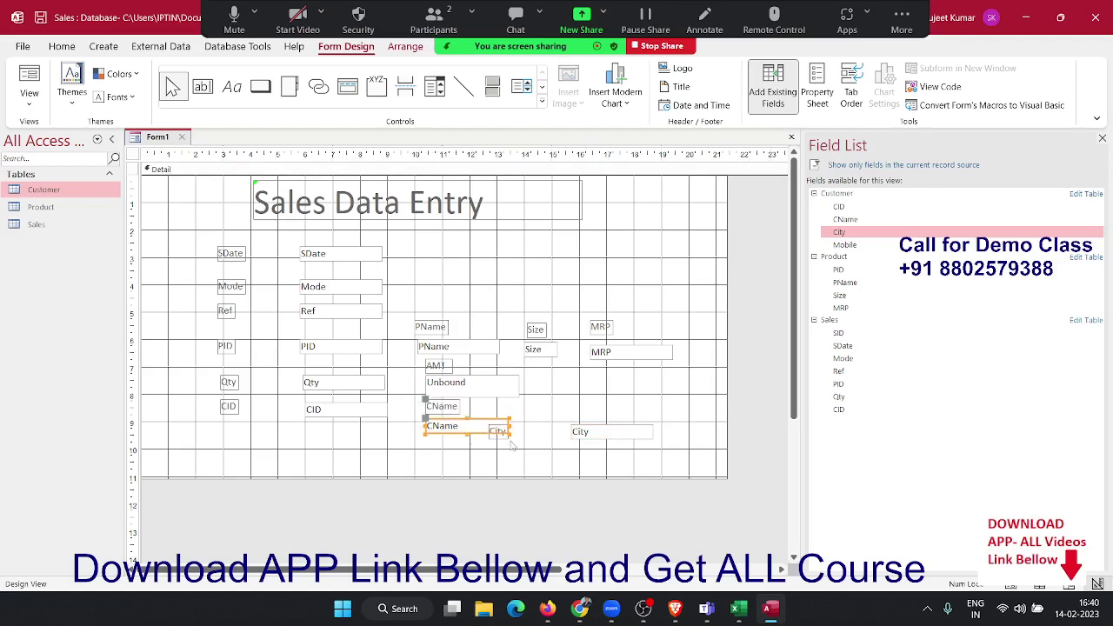
click(498, 431)
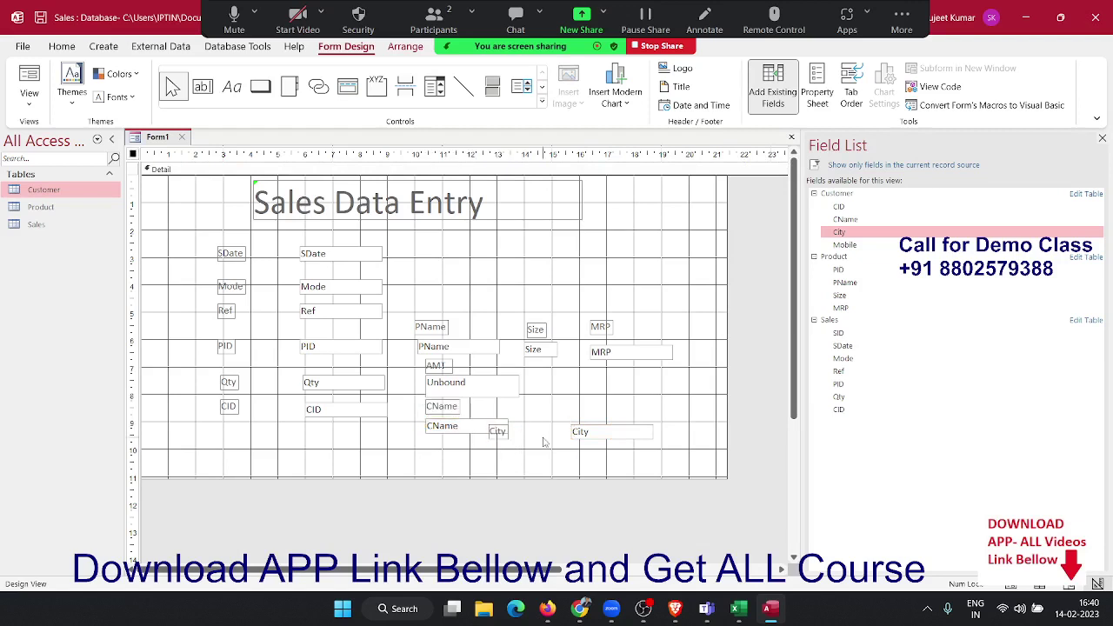
click(493, 426)
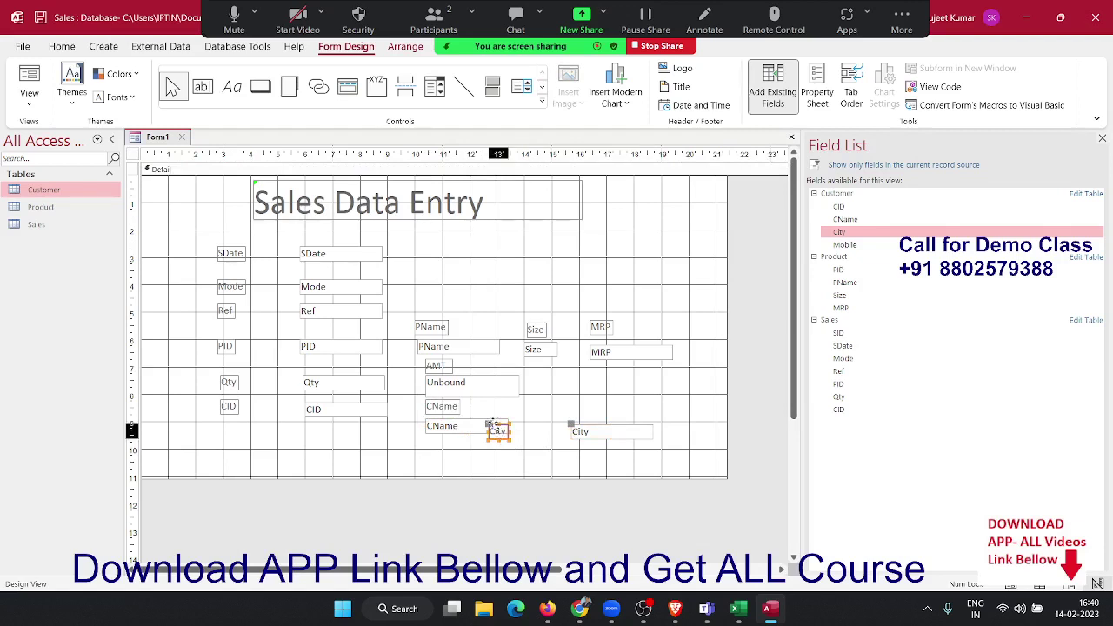
mouse_move(546, 423)
mouse_down()
mouse_move(530, 398)
mouse_move(525, 420)
mouse_up()
click(657, 437)
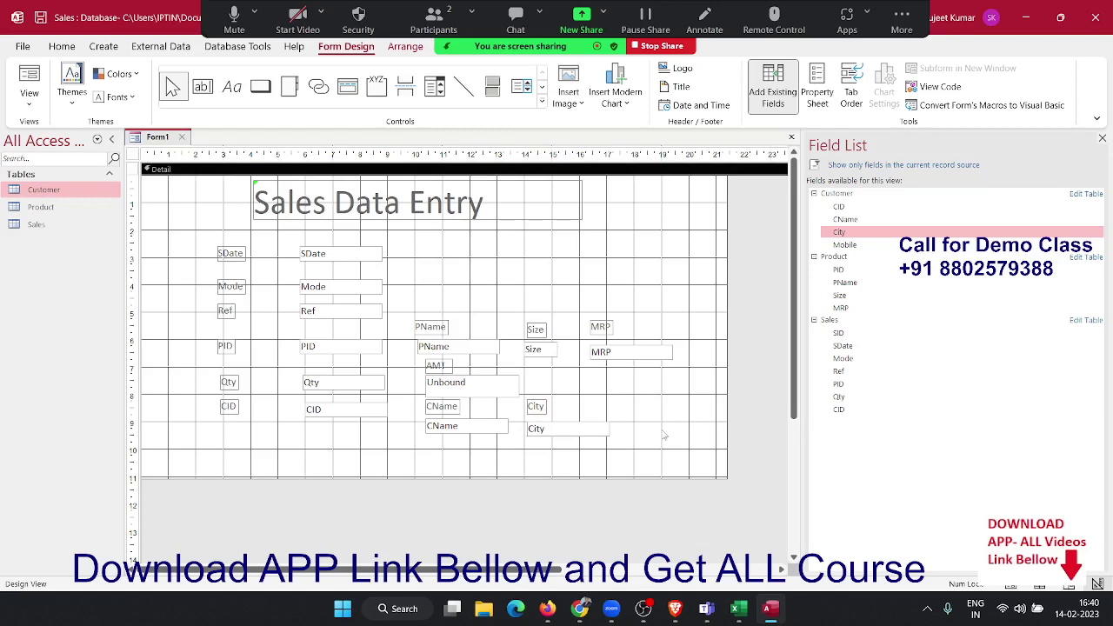
Add the Mobile field beside City, aligning its label and box in the row
drag(845, 244, 778, 380)
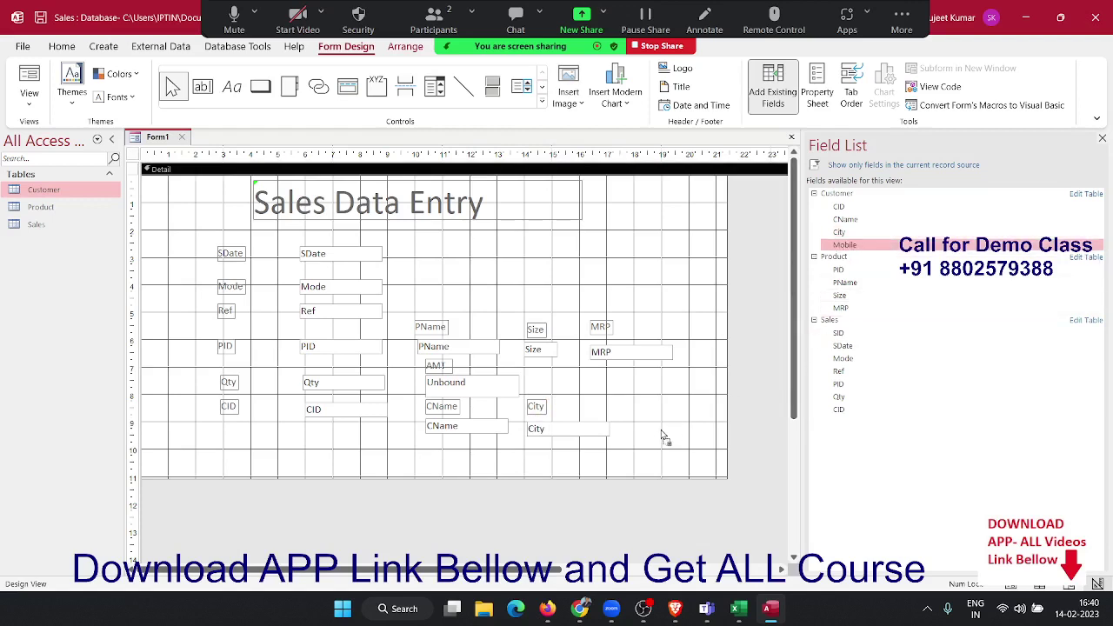
drag(663, 437, 664, 437)
mouse_move(577, 426)
mouse_down()
mouse_move(606, 408)
mouse_move(578, 424)
mouse_up()
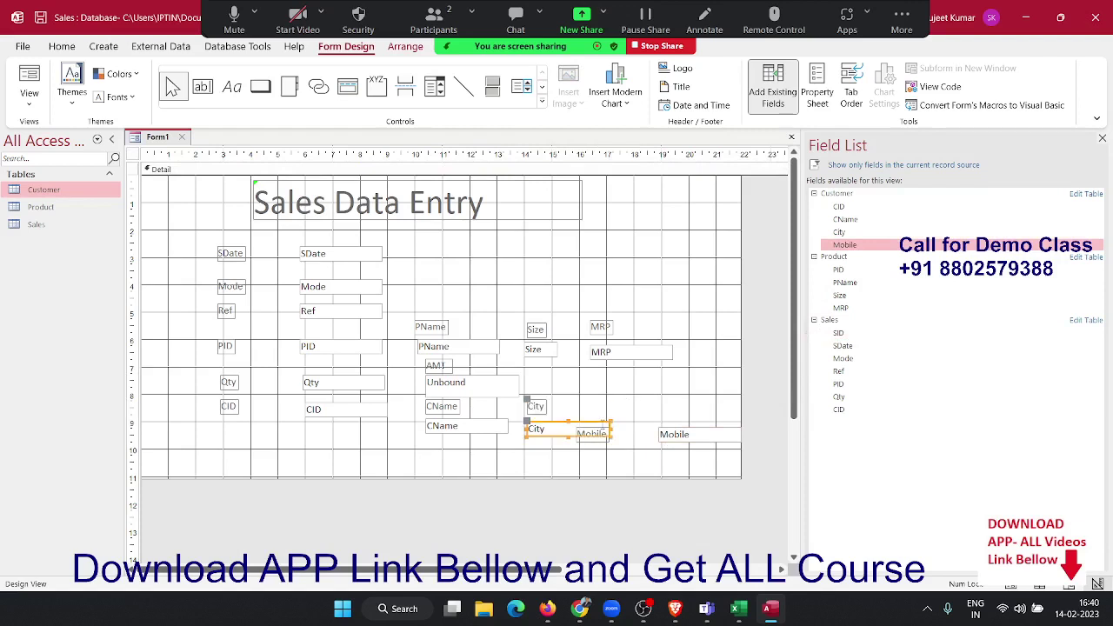
click(623, 456)
click(600, 435)
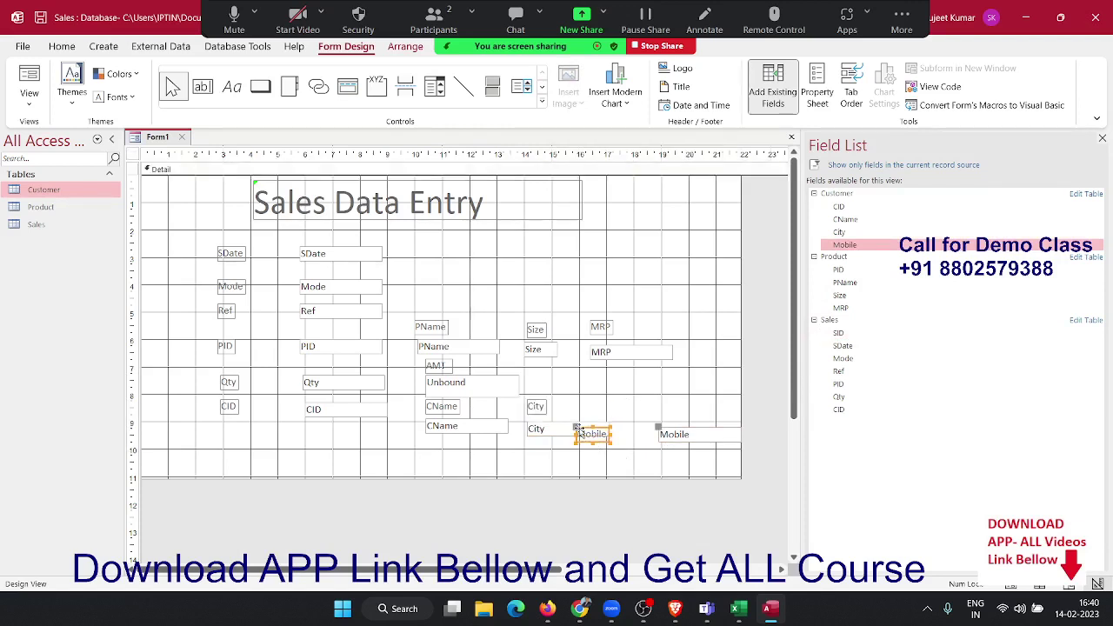
drag(577, 428, 649, 403)
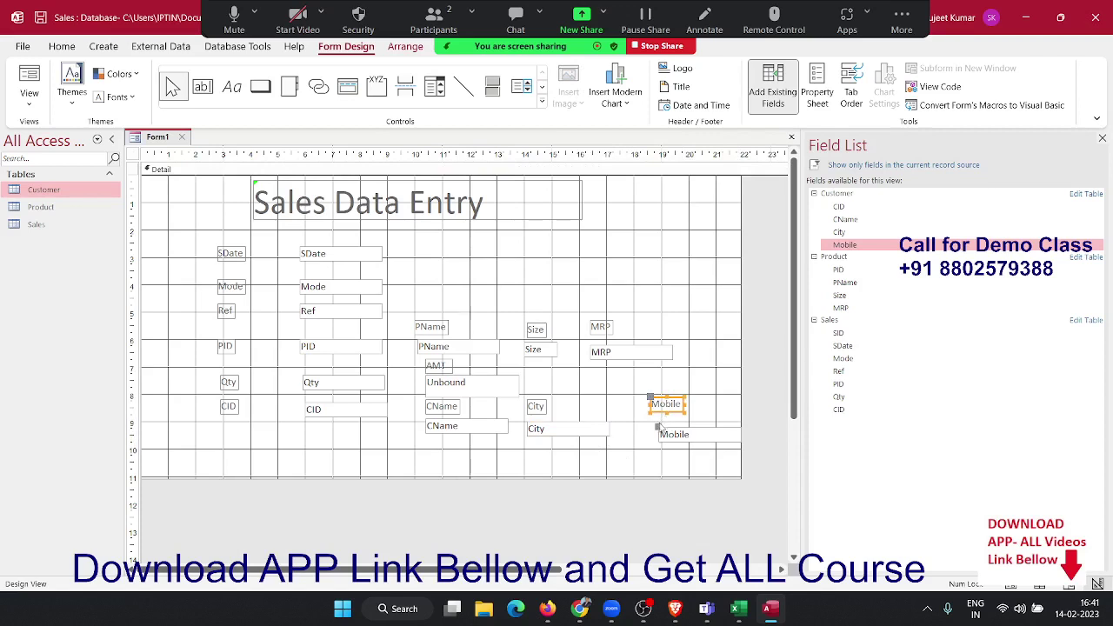
click(654, 428)
click(659, 433)
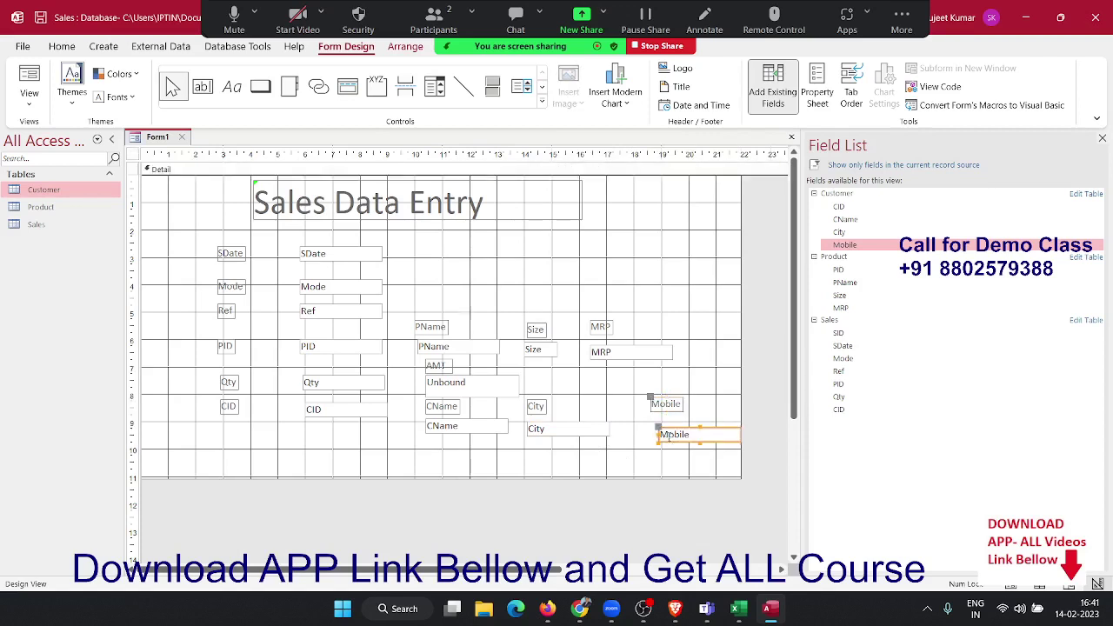
drag(659, 433, 641, 423)
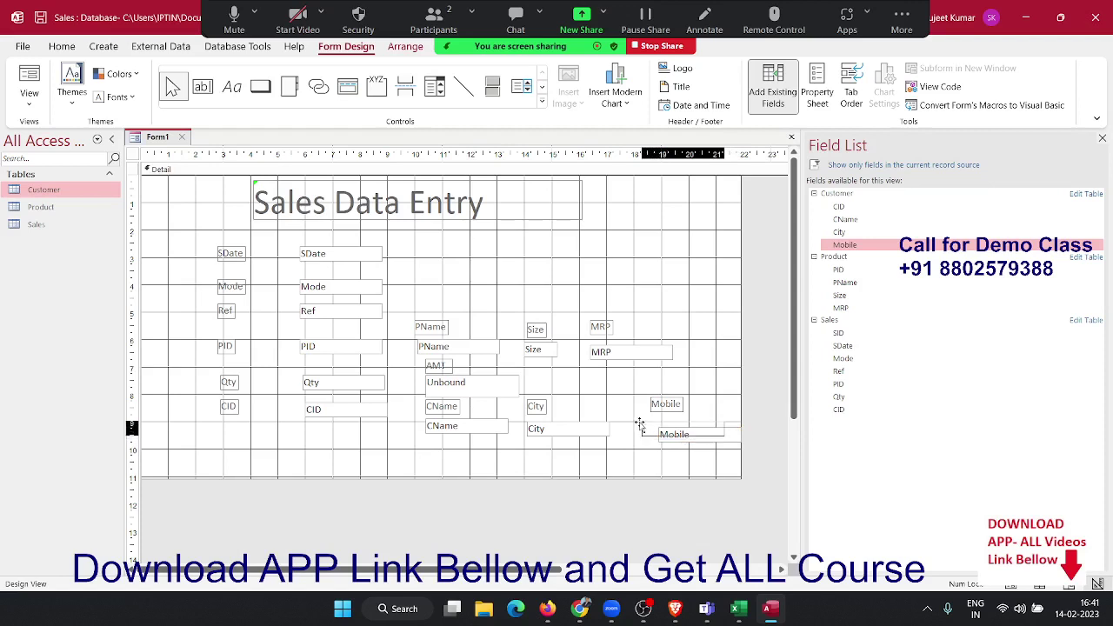
click(609, 461)
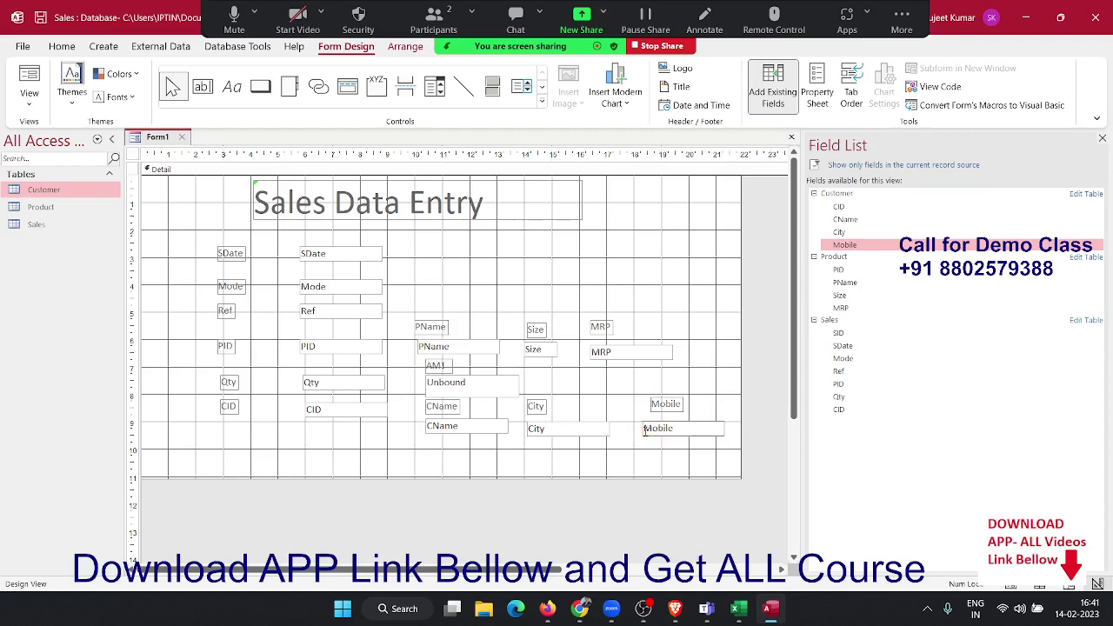
Close the form design and save it as 'Sales'
click(182, 137)
click(489, 345)
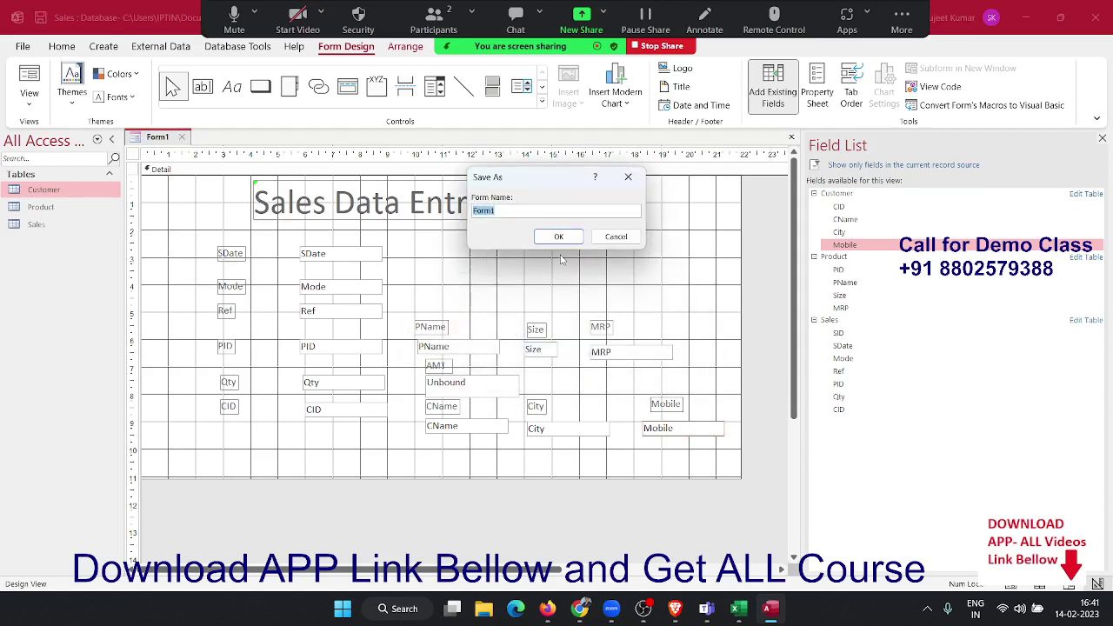
text(Sales)
click(548, 233)
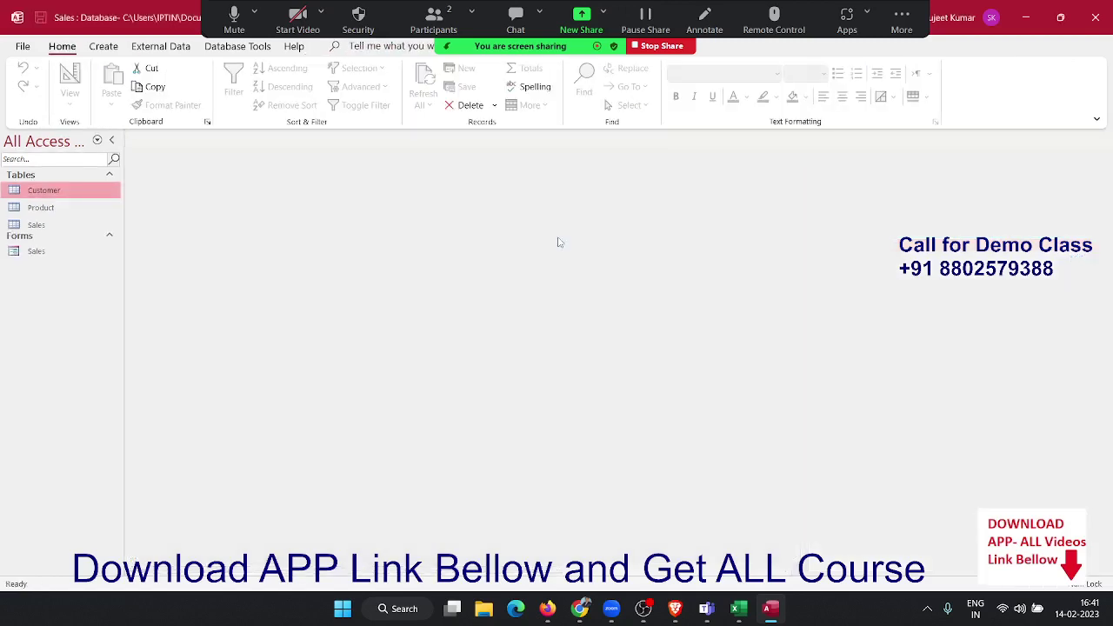
Open the Sales form, pick 14-02-2023 as the date, and enter 'Online' for the payment details
double_click(36, 264)
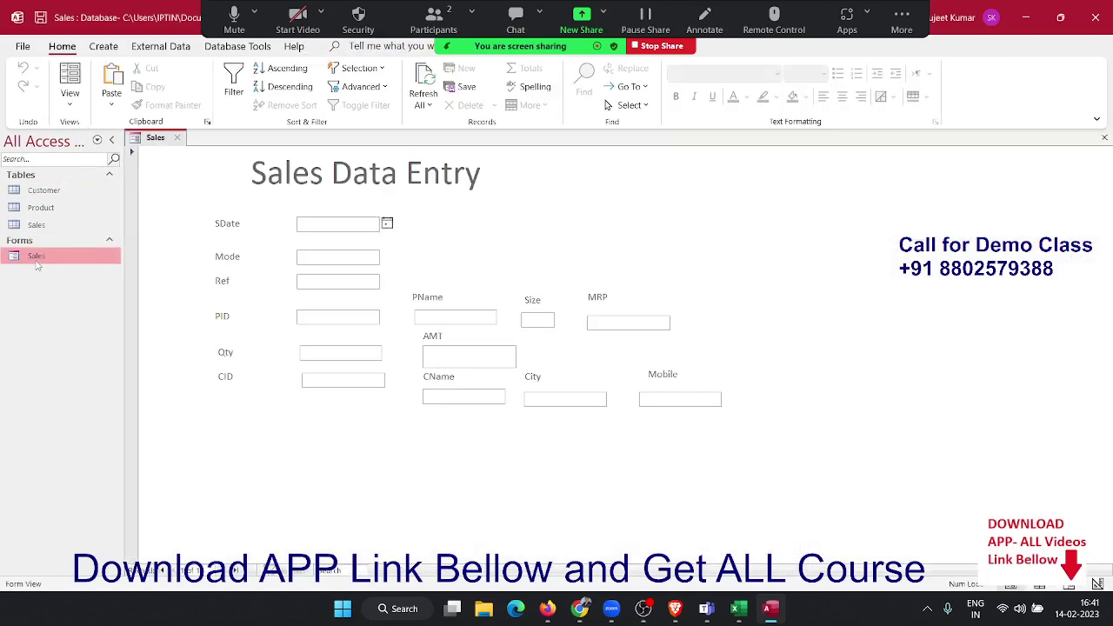
click(388, 224)
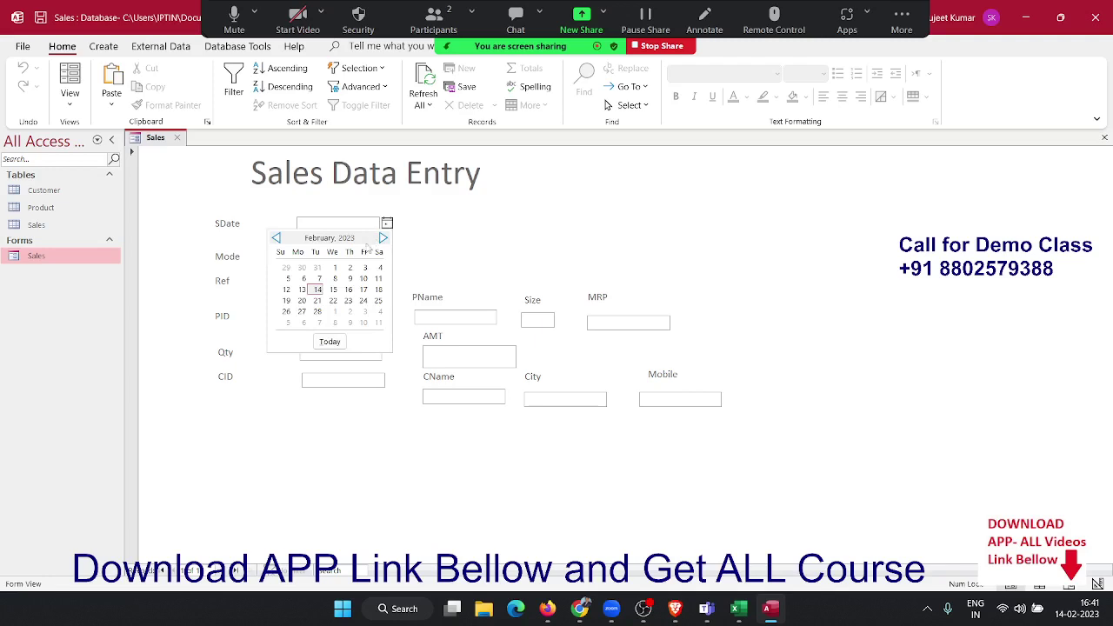
click(318, 289)
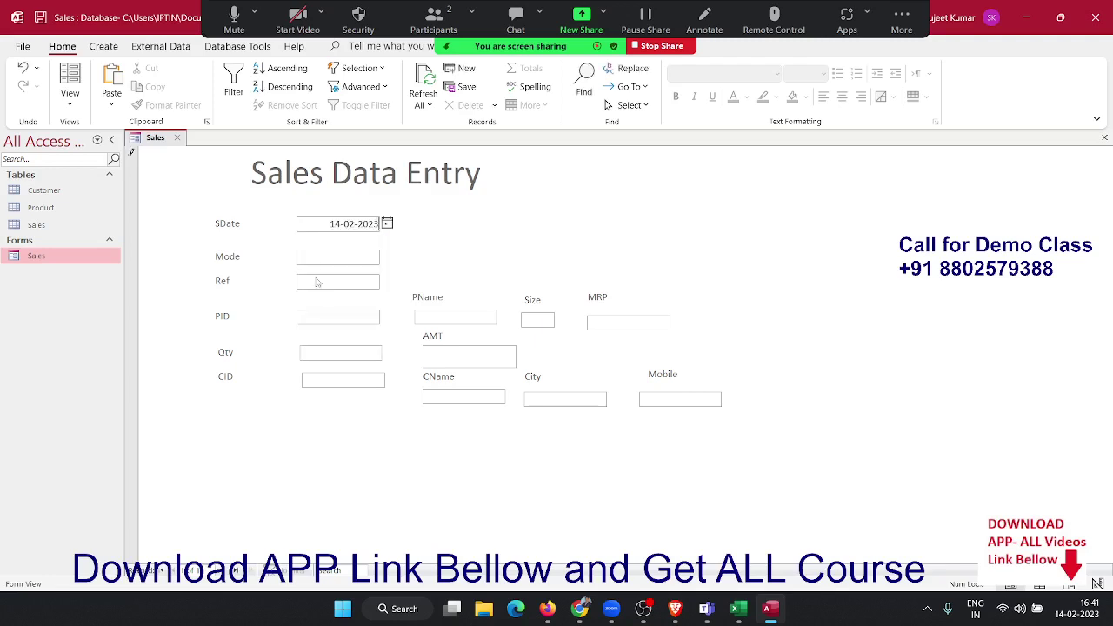
click(314, 258)
text(Onl)
text(ine)
Enter PID 1 (Excel), quantity 50 and customer ID 1, then save the record
click(363, 316)
text(1)
key(Delete)
key(Tab)
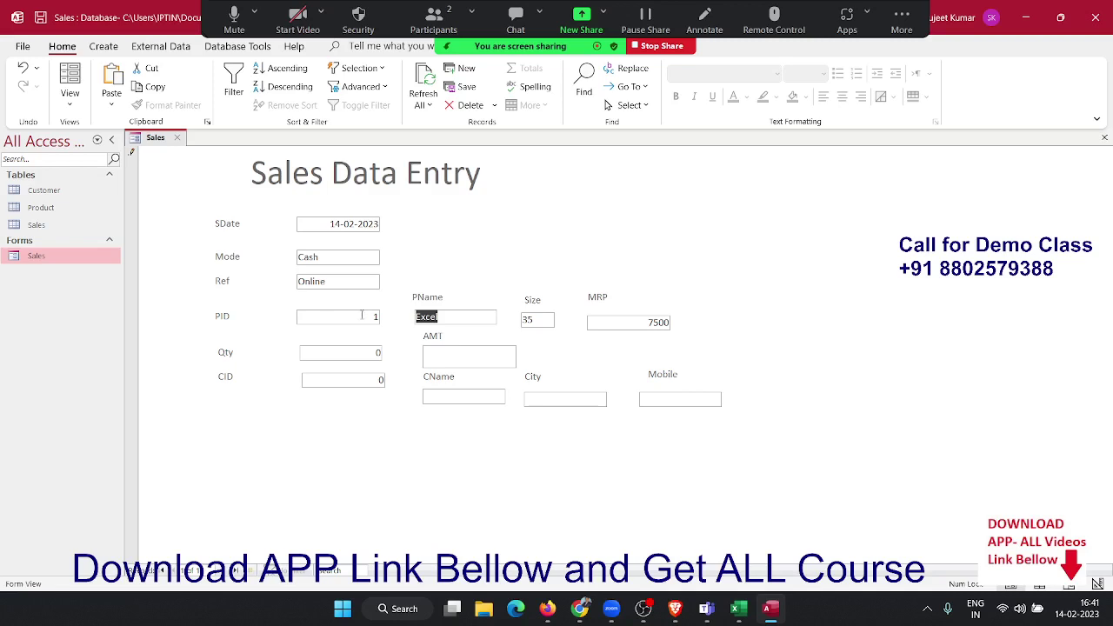
double_click(364, 350)
text(5)
text(0)
key(Tab)
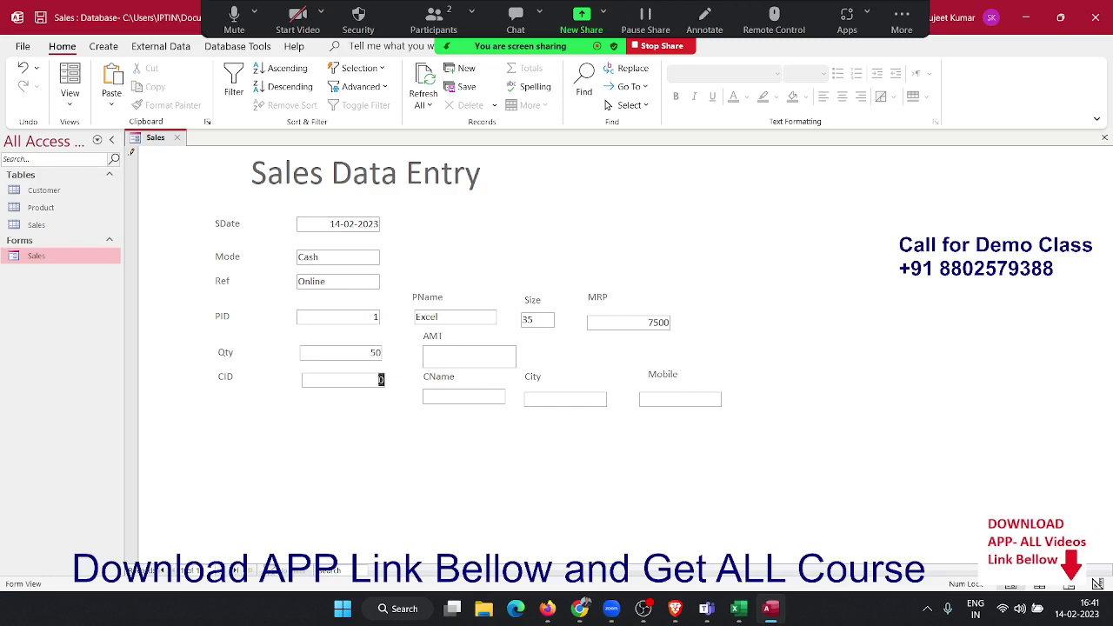
text(1)
key(Tab)
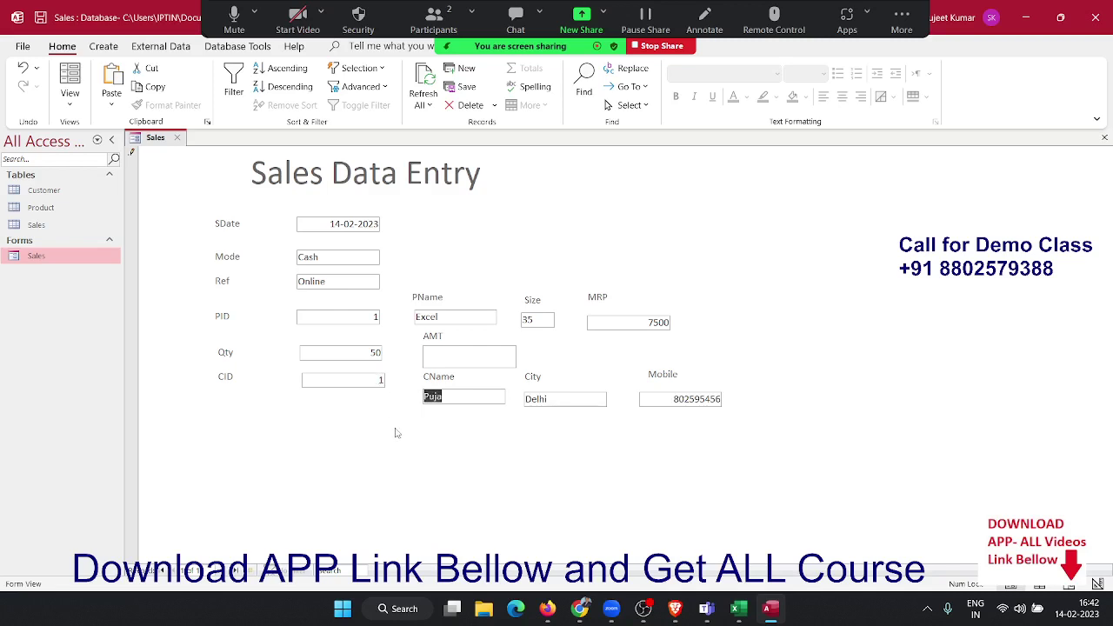
key(Tab)
key(Tab)
key(Tab)
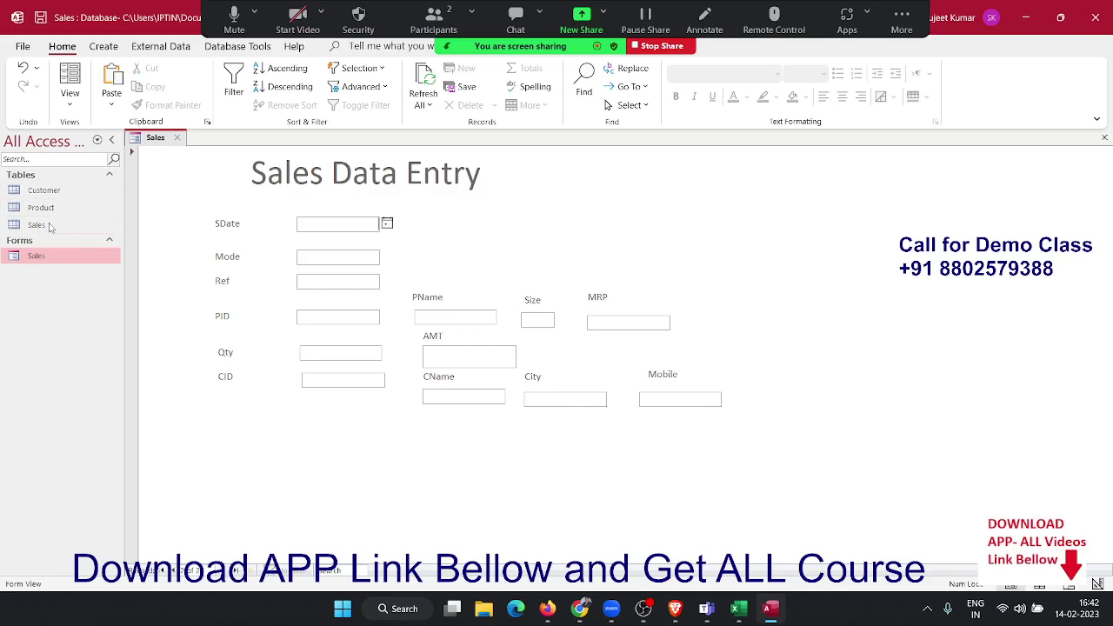
Reopen the Sales table, highlight its PID and CID columns, and return to the Sales form
click(49, 224)
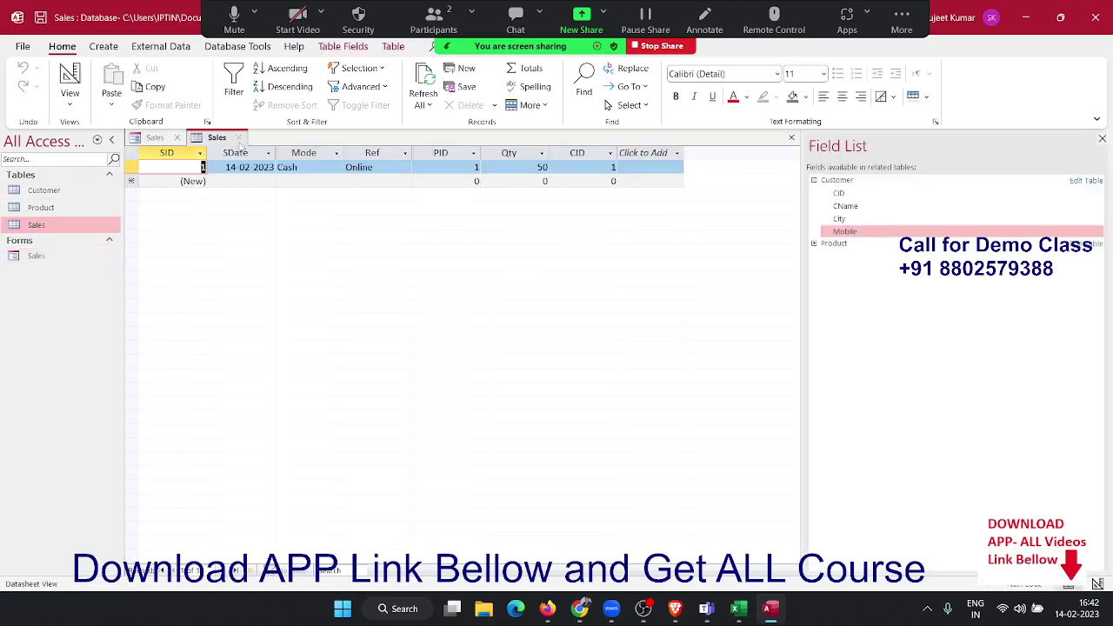
click(241, 142)
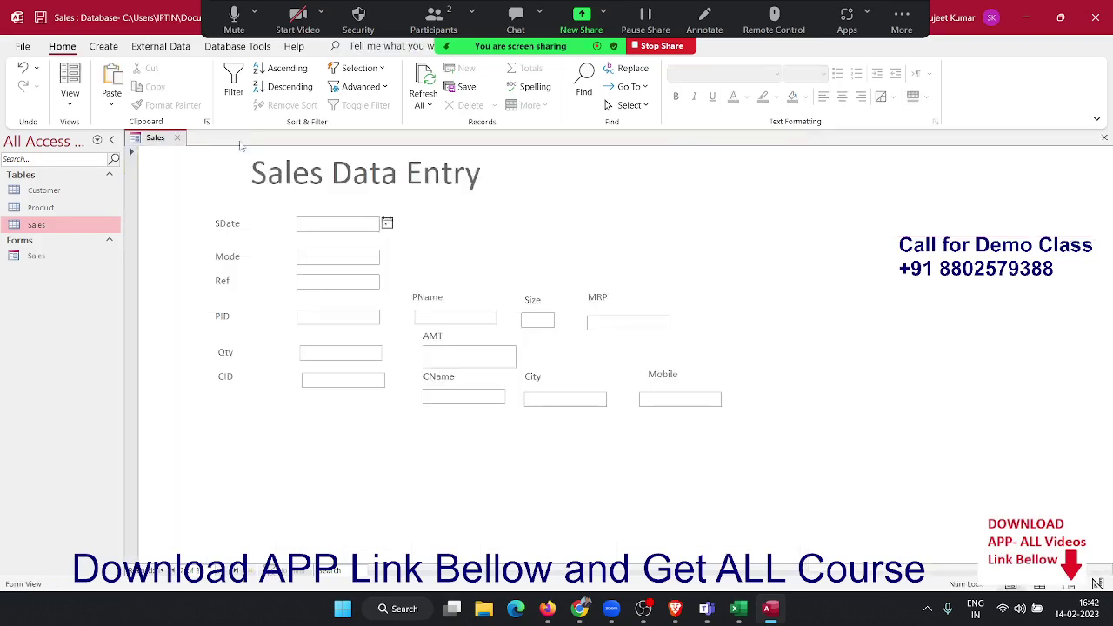
click(52, 224)
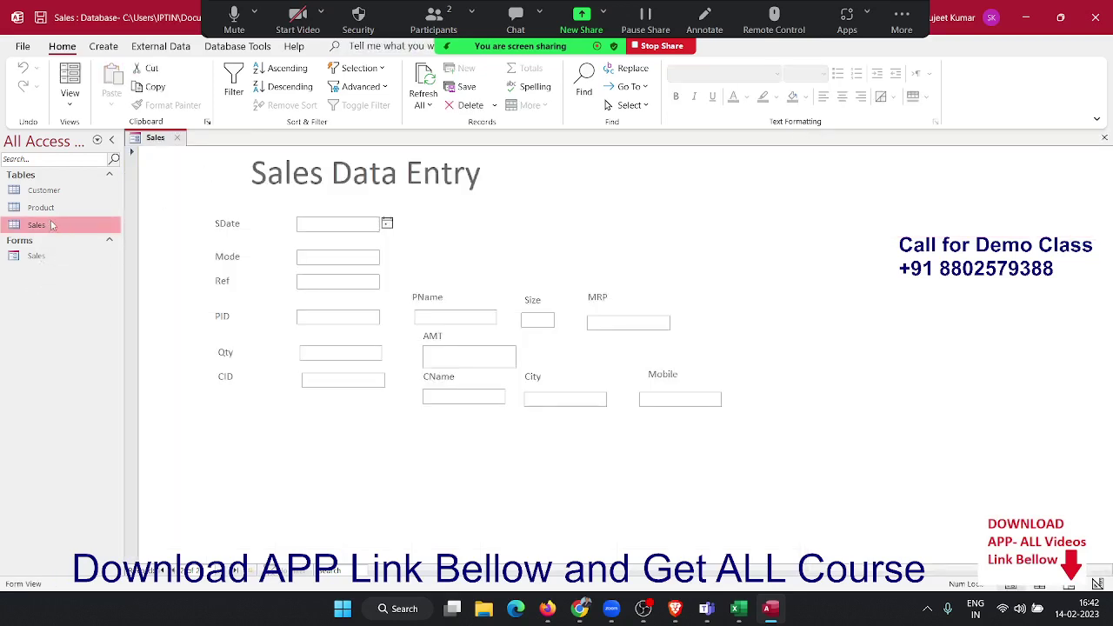
double_click(52, 225)
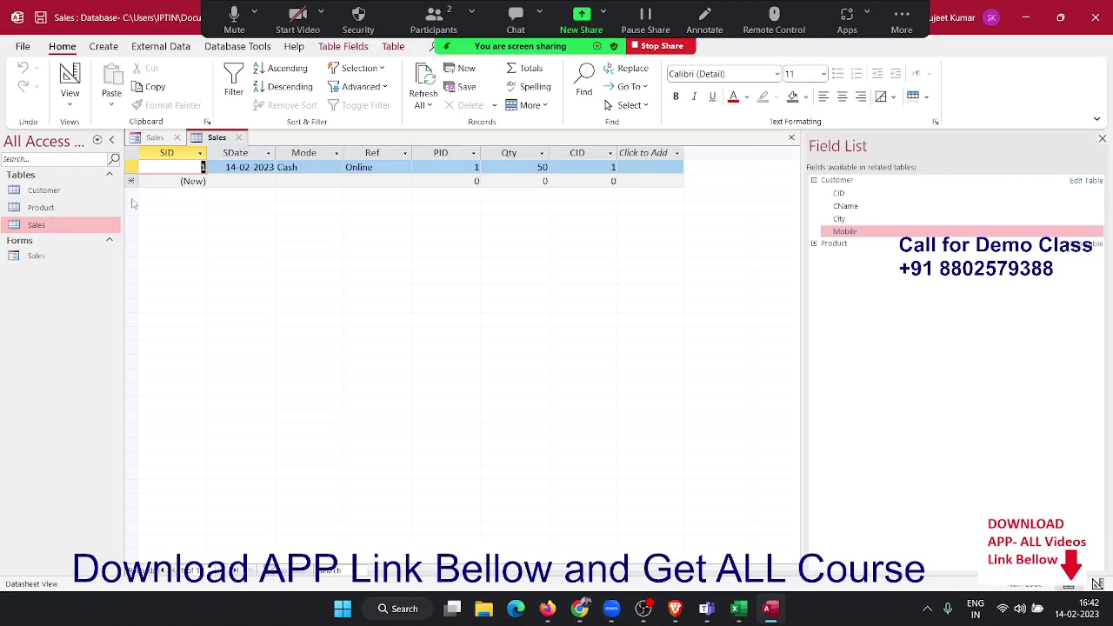
click(446, 156)
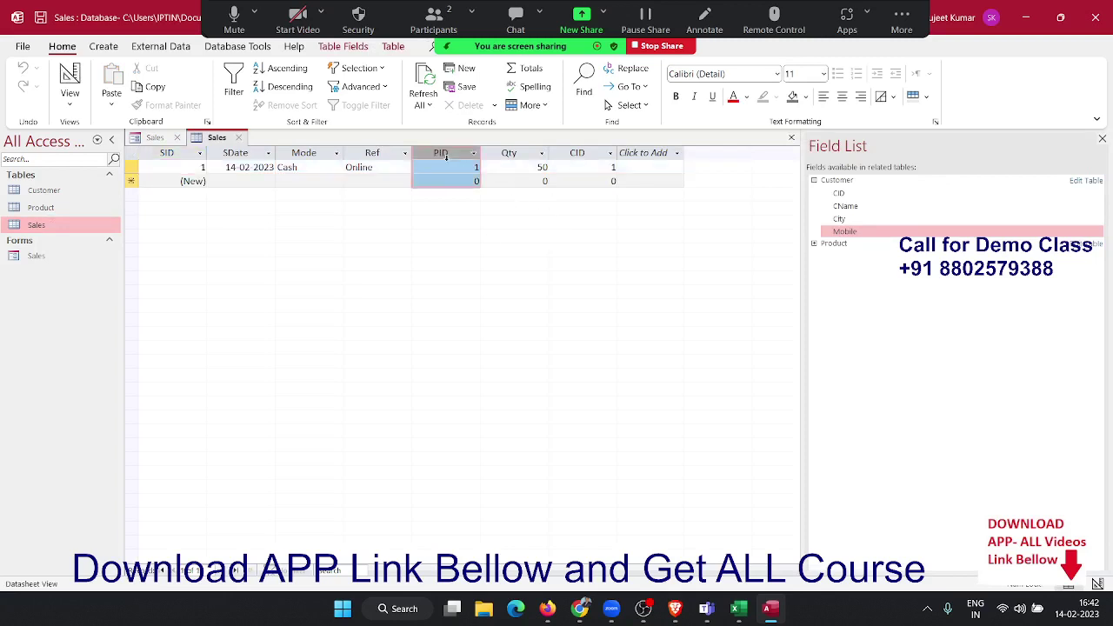
click(576, 157)
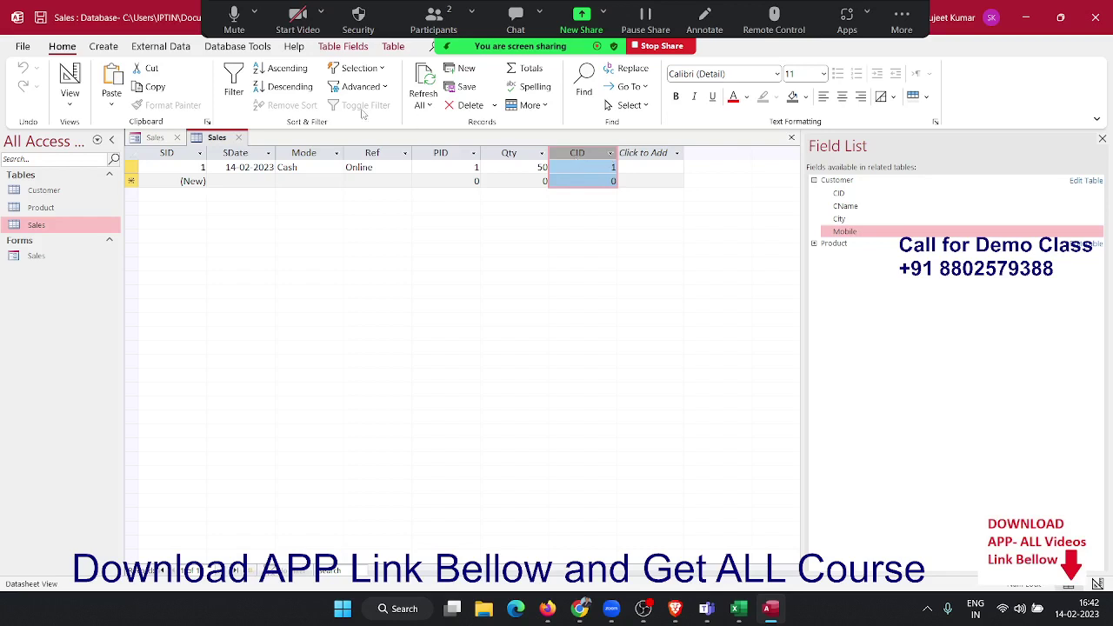
click(153, 137)
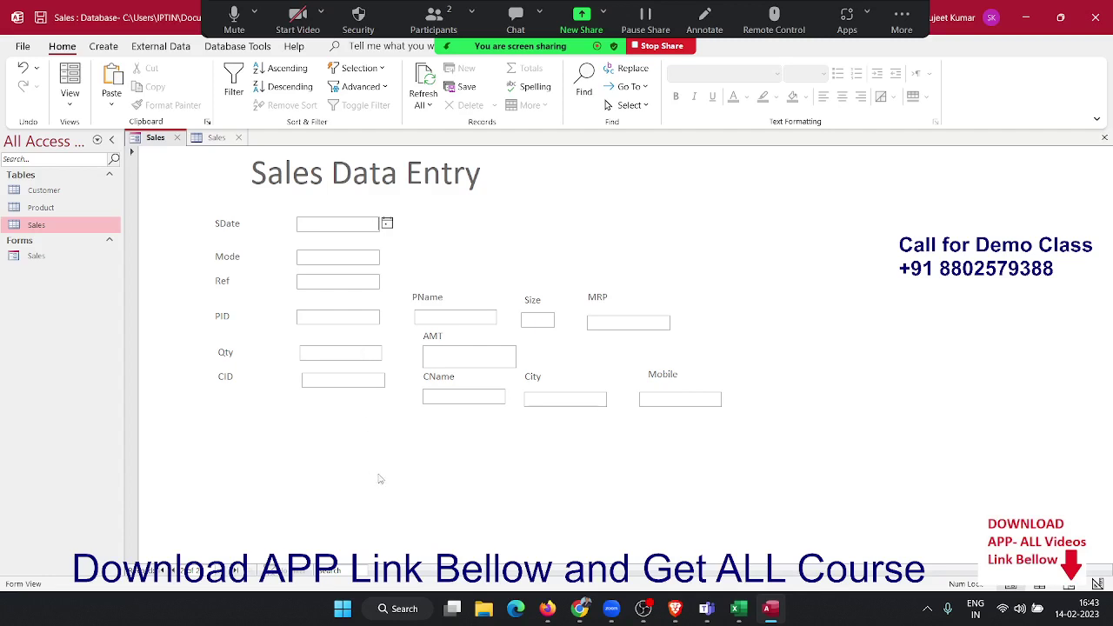
Enter the sale date 14-02-2023, payment mode Card and Ref OLD
click(438, 321)
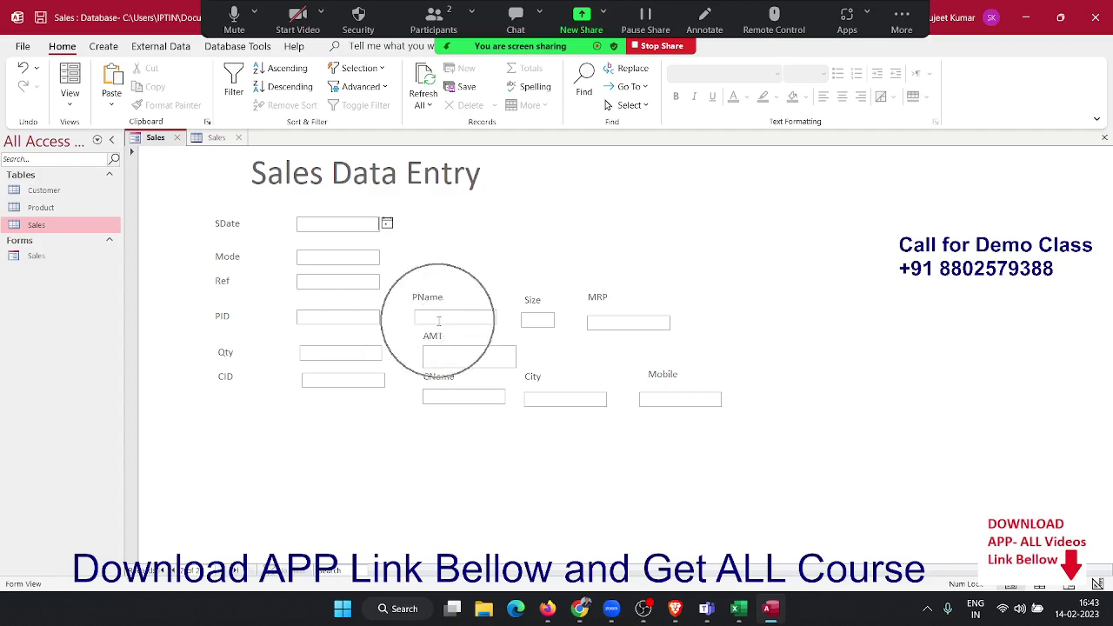
click(389, 225)
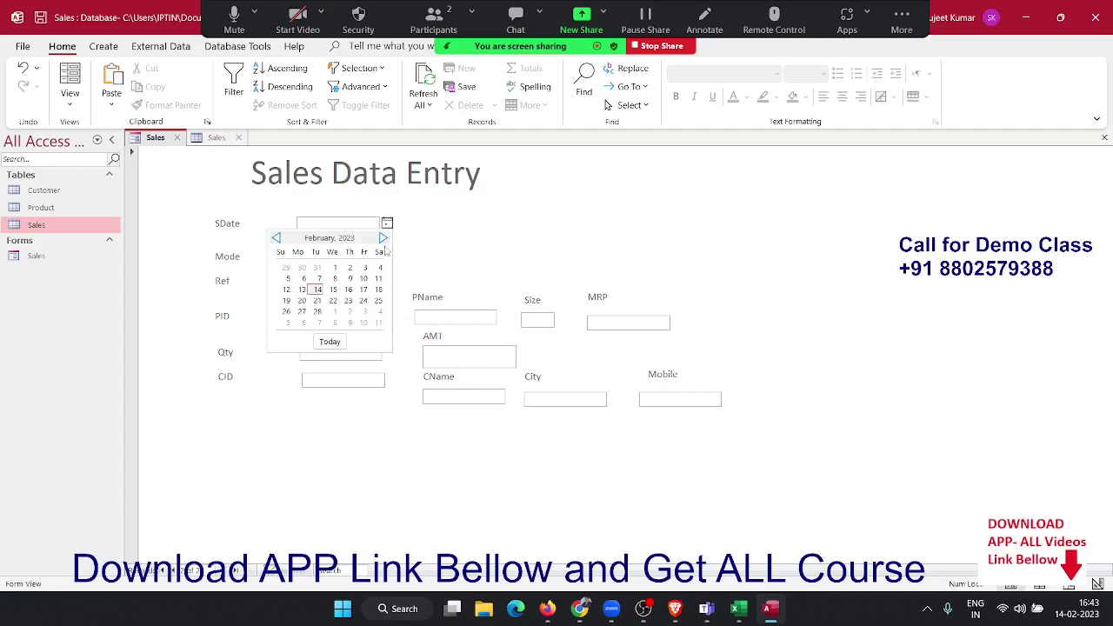
click(317, 294)
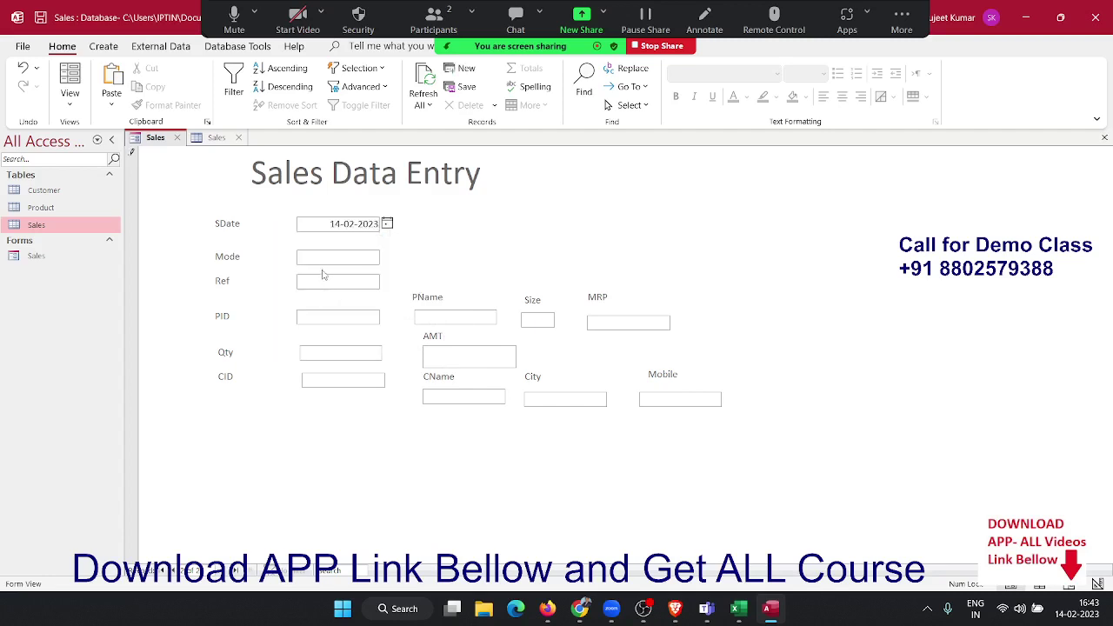
click(322, 259)
text(Card)
click(316, 284)
text(E)
text(xti)
text(ting)
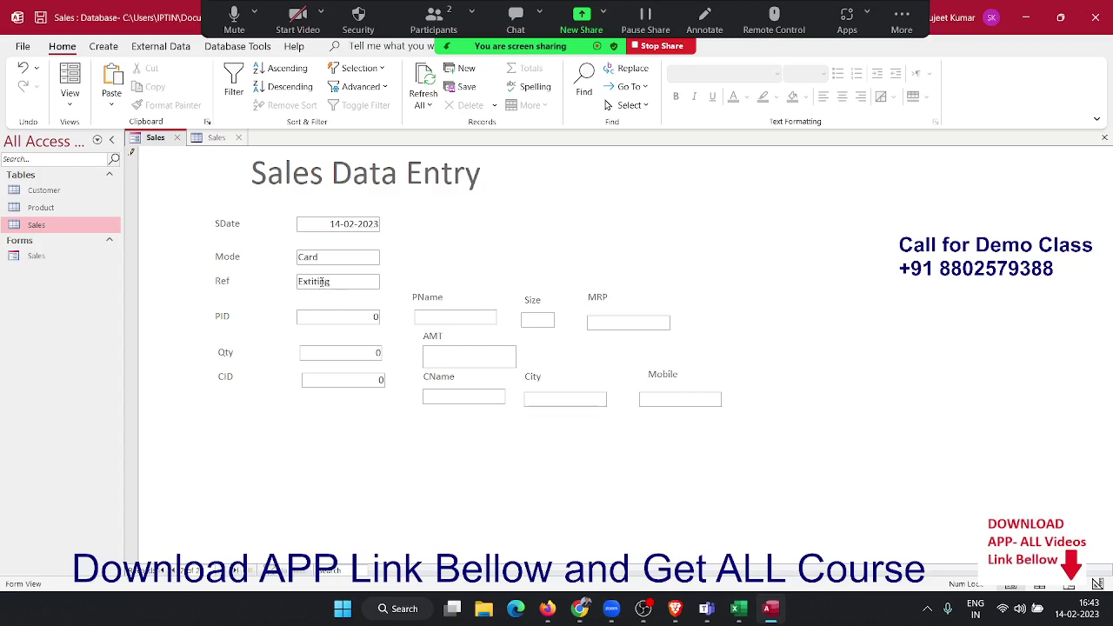
key(BackSpace)
key(BackSpace)
key(BackSpace)
key(BackSpace)
key(BackSpace)
text(Ol)
text(D)
key(Tab)
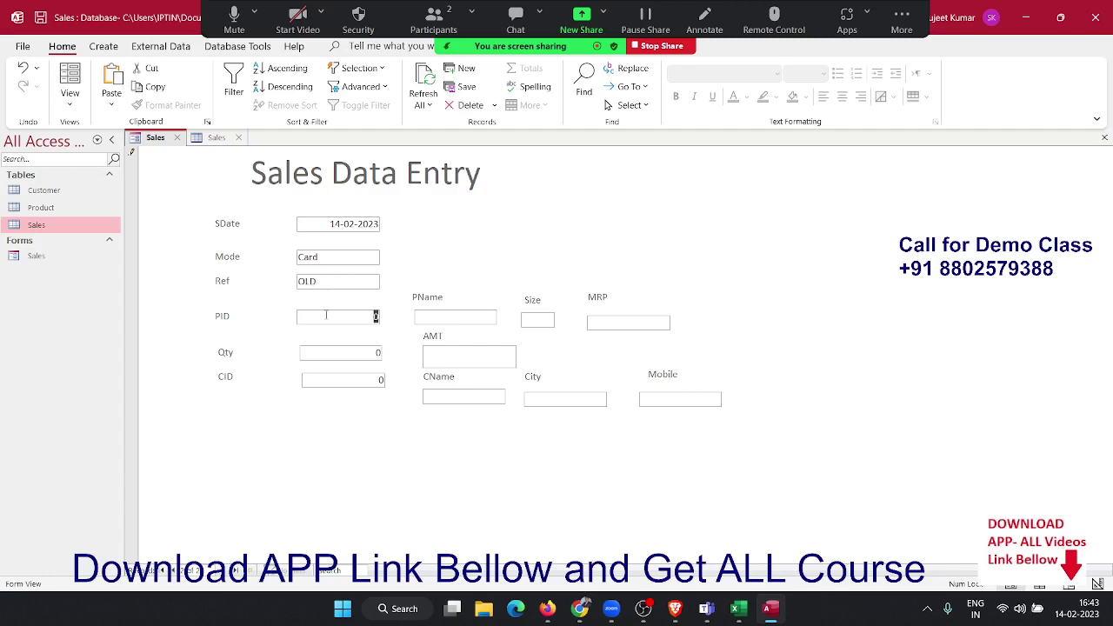
Enter product ID 2 and complete its name as 'VBA Macros'
text(2)
key(Tab)
click(440, 317)
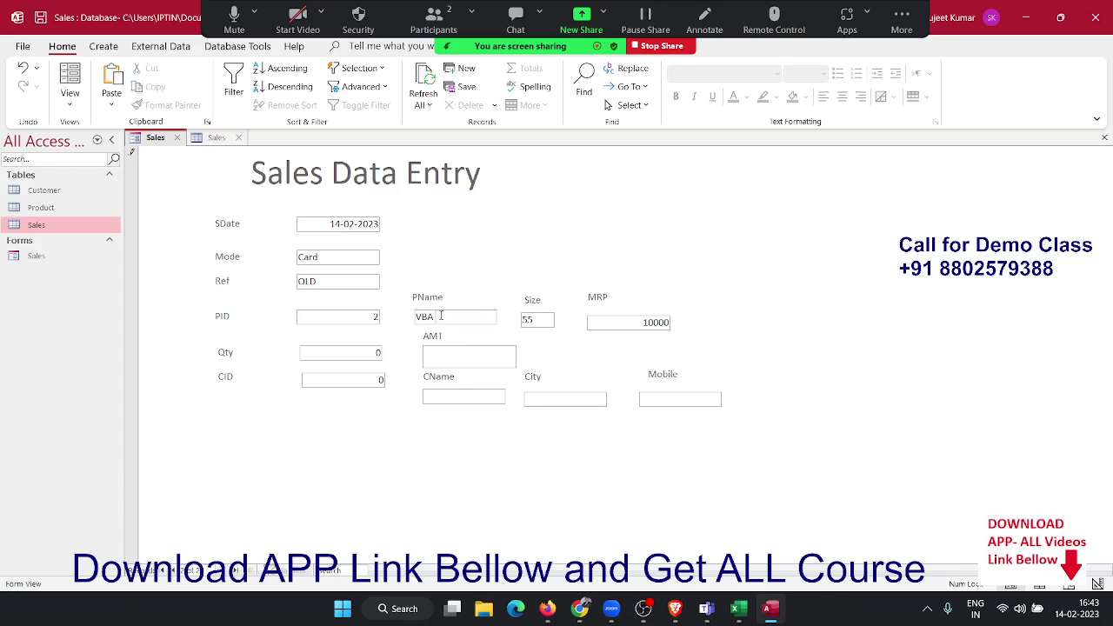
text(Mac)
text(ro)
text(s)
key(Tab)
Set quantity 3 and customer ID 2, completing the customer's surname
key(Tab)
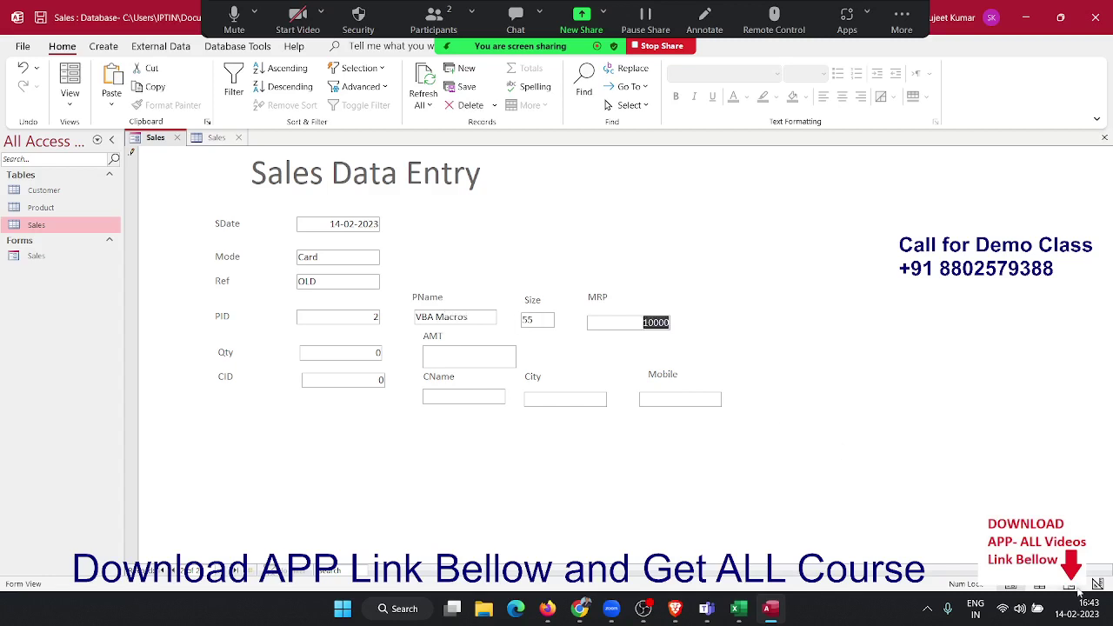
key(Tab)
text(3)
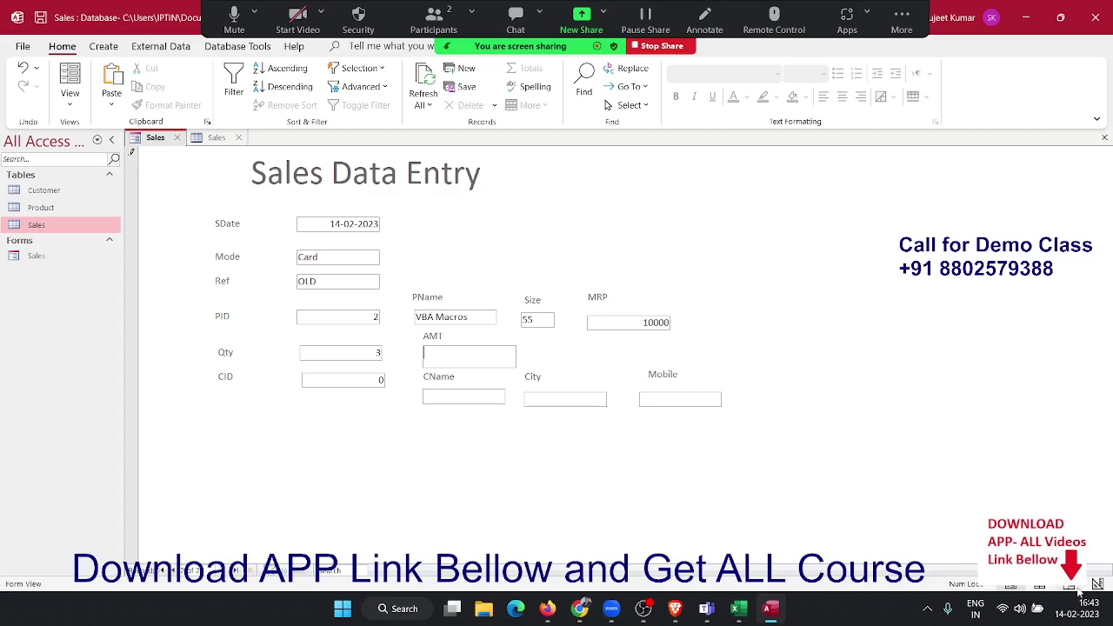
key(Tab)
text(1)
key(Tab)
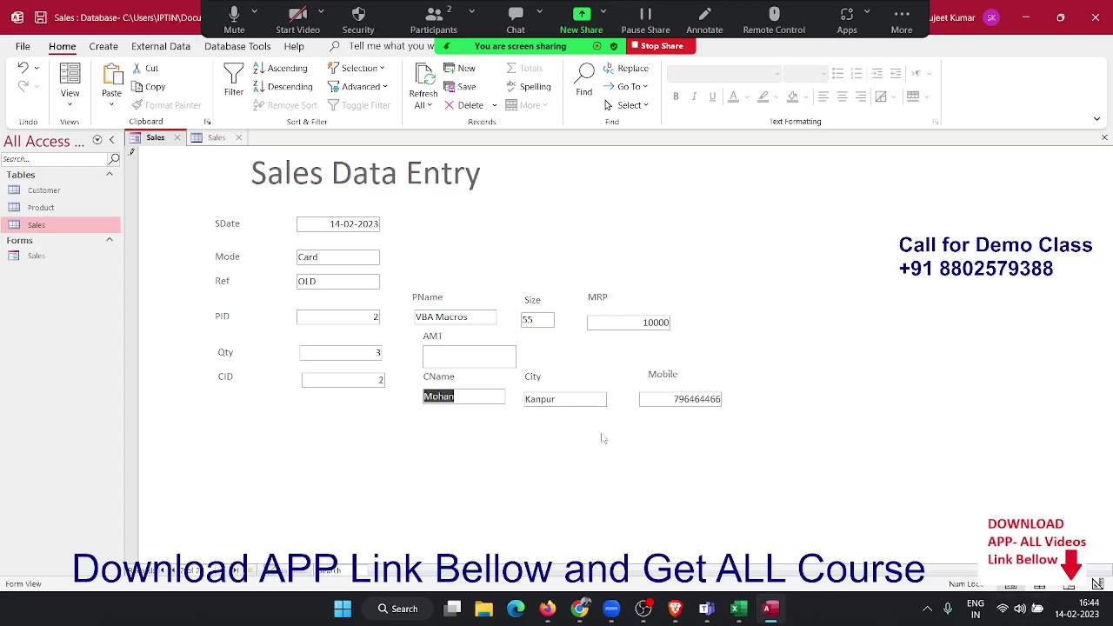
click(500, 398)
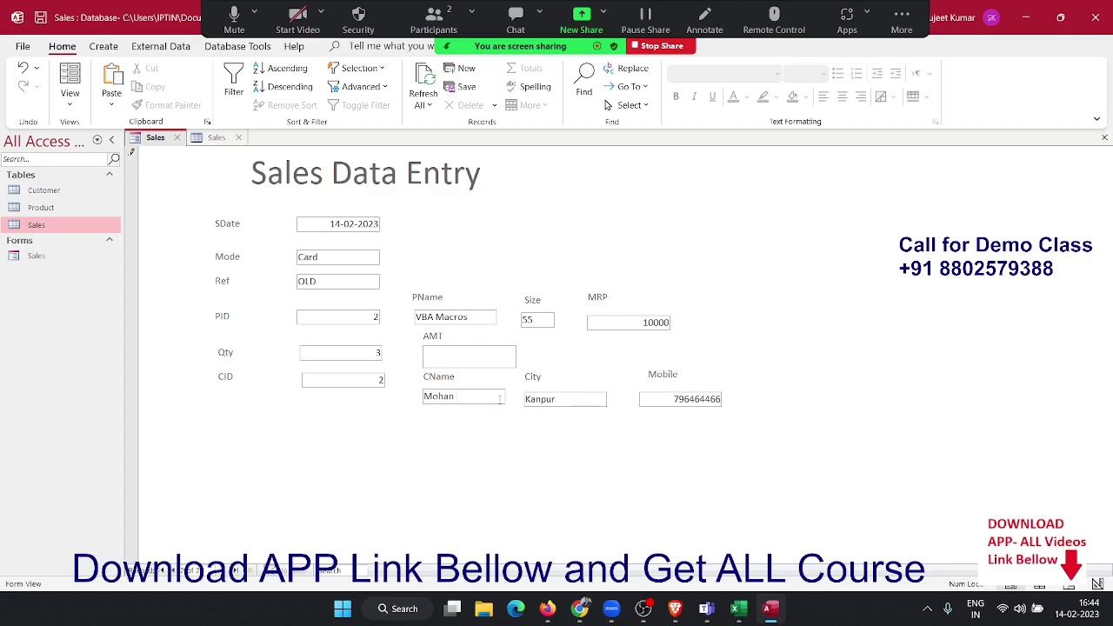
text(Shar)
text(ma)
key(Tab)
key(Tab)
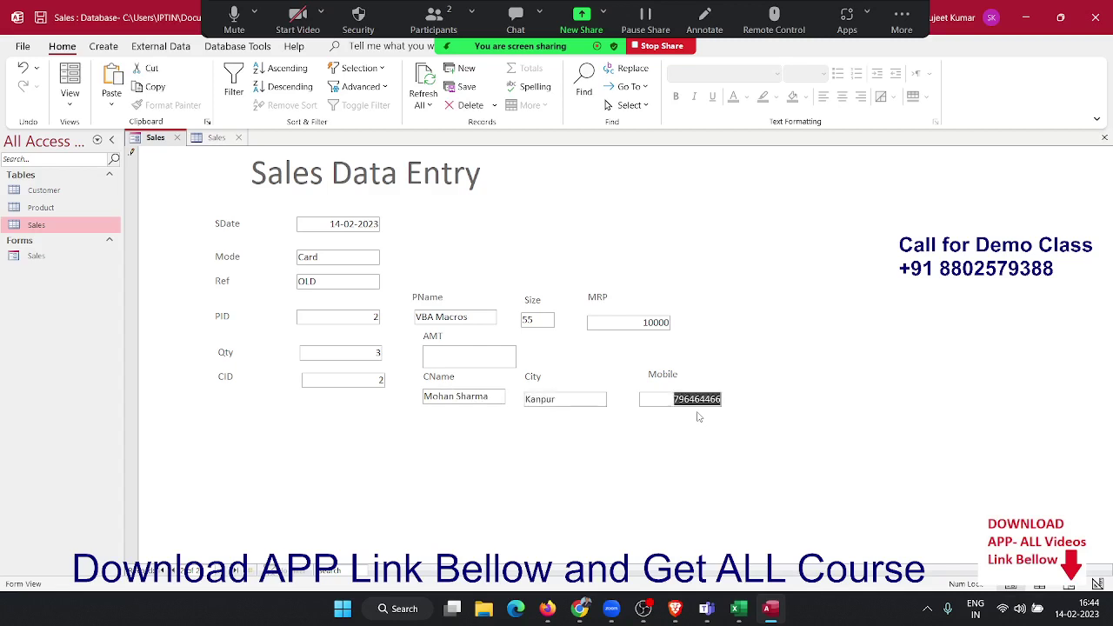
key(Tab)
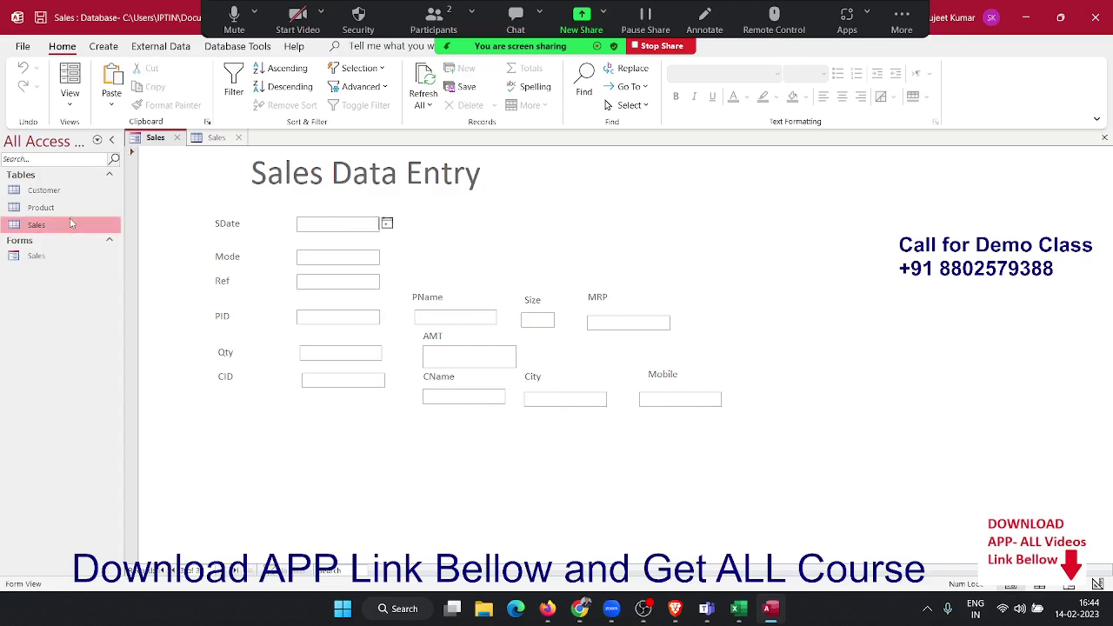
Reopen the Sales table to show the newly saved sale record
click(209, 138)
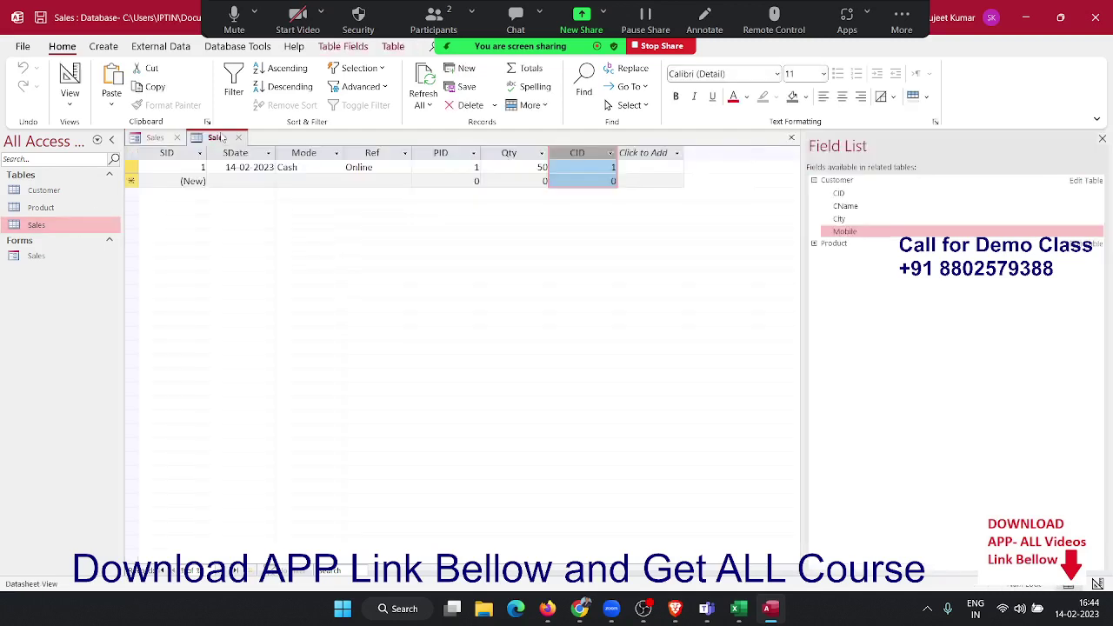
click(238, 138)
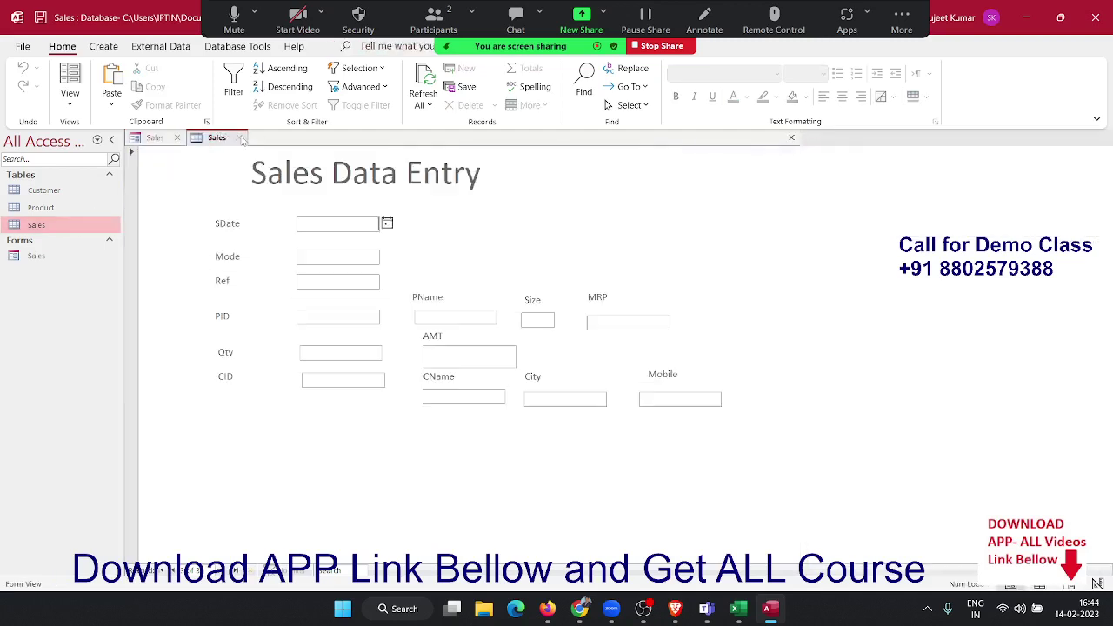
double_click(83, 224)
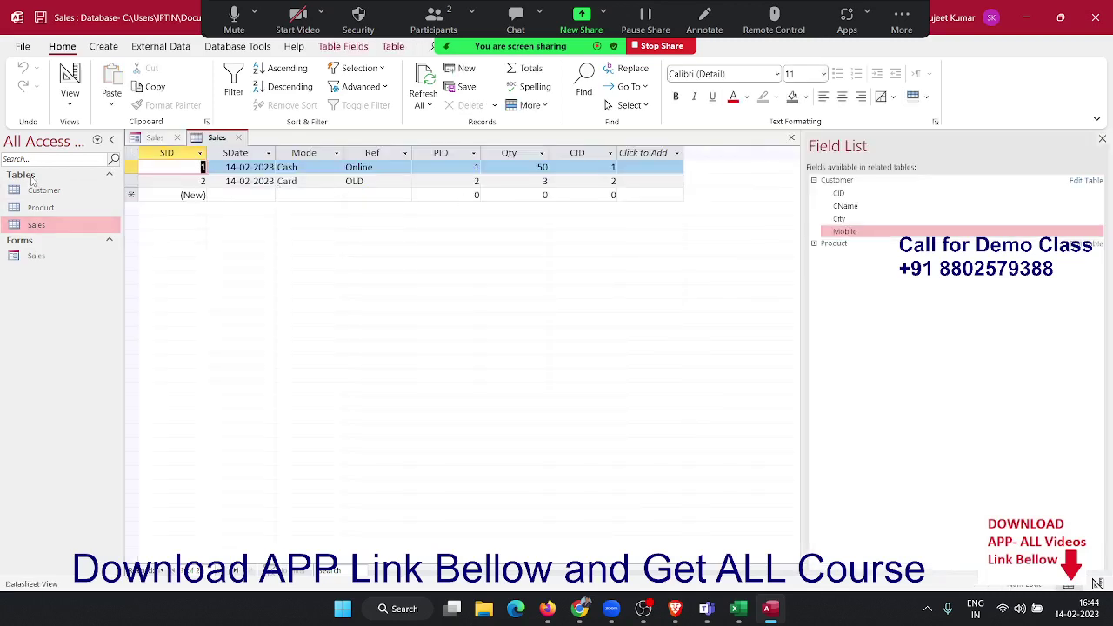
Check the VBA Macros product in Product and the updated name in Customer
double_click(41, 207)
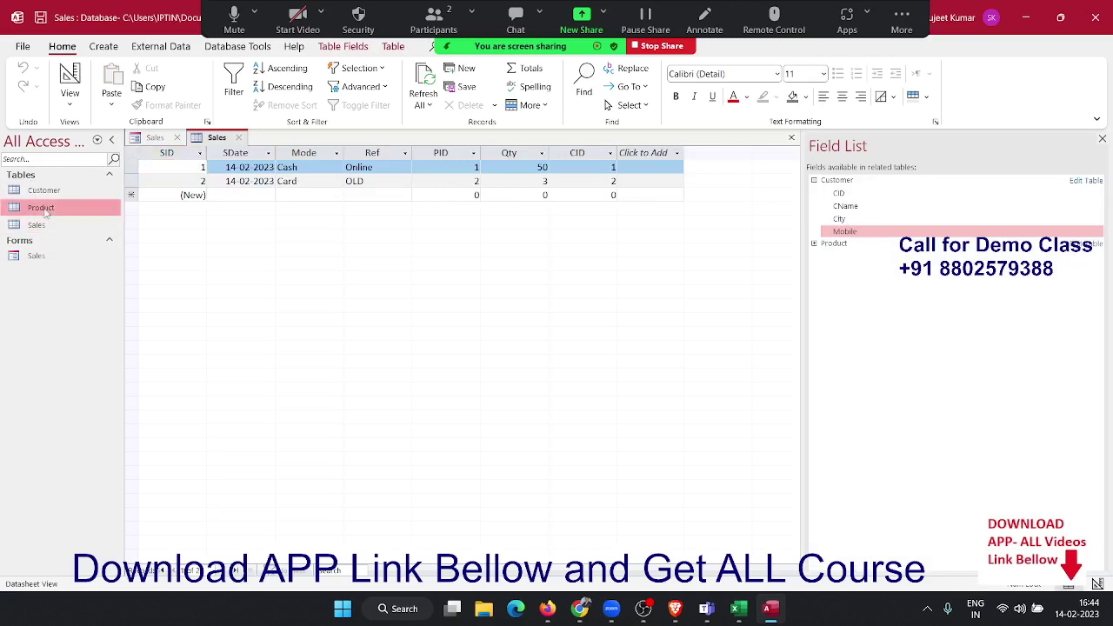
click(228, 181)
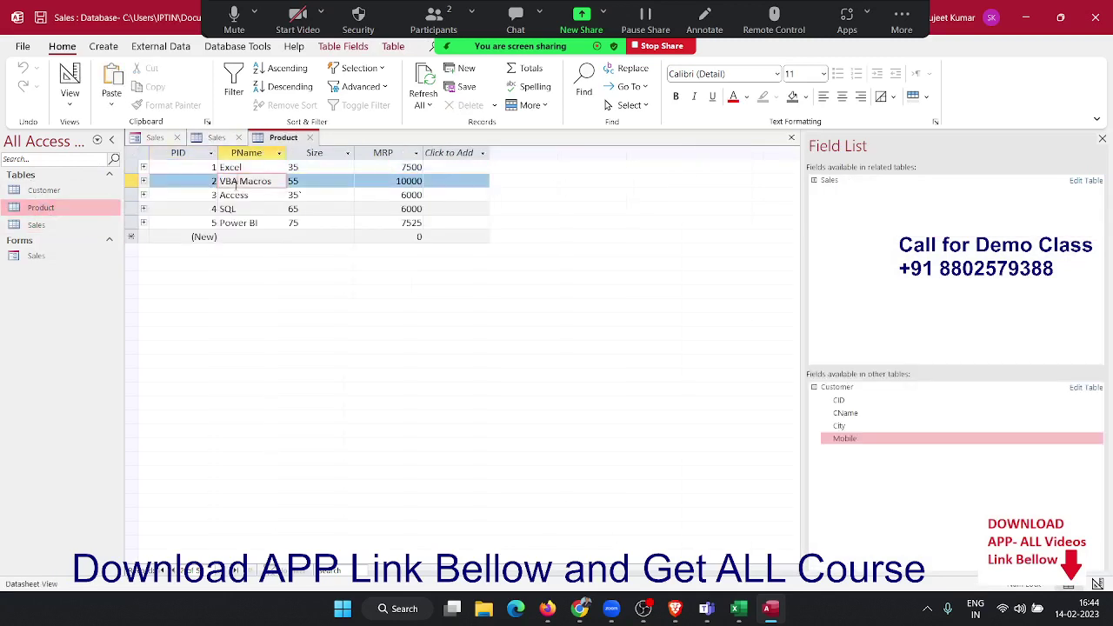
double_click(227, 181)
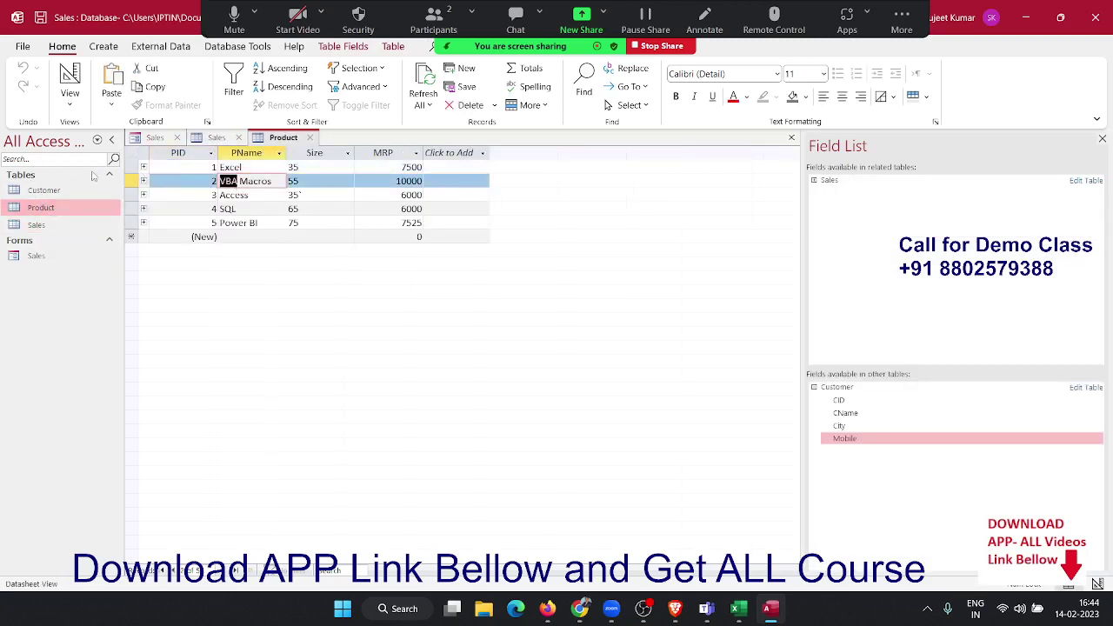
double_click(69, 189)
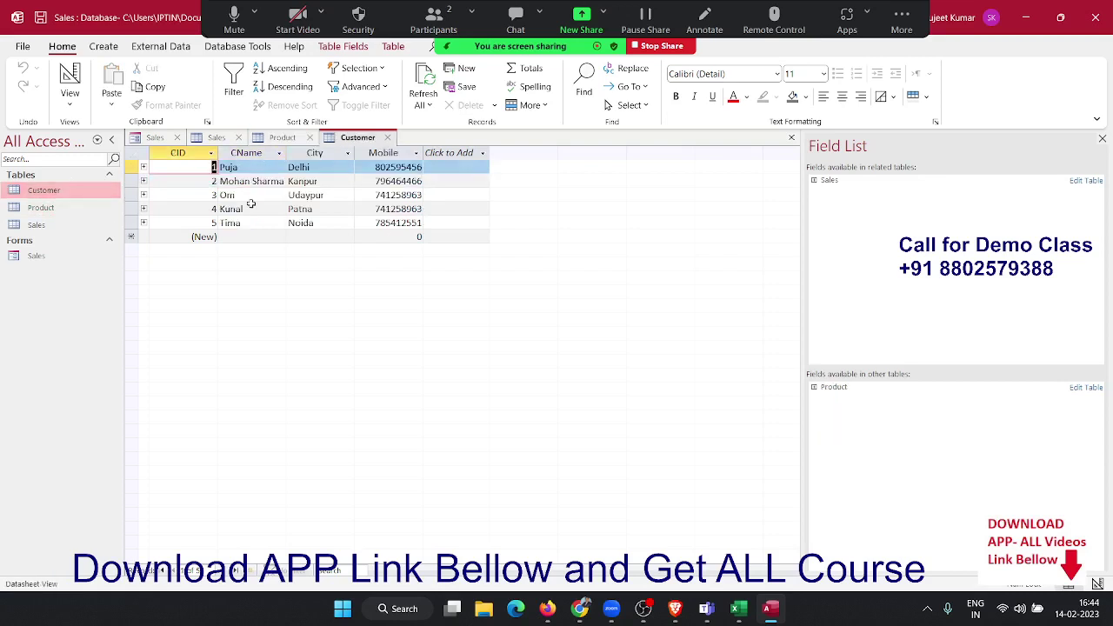
click(254, 192)
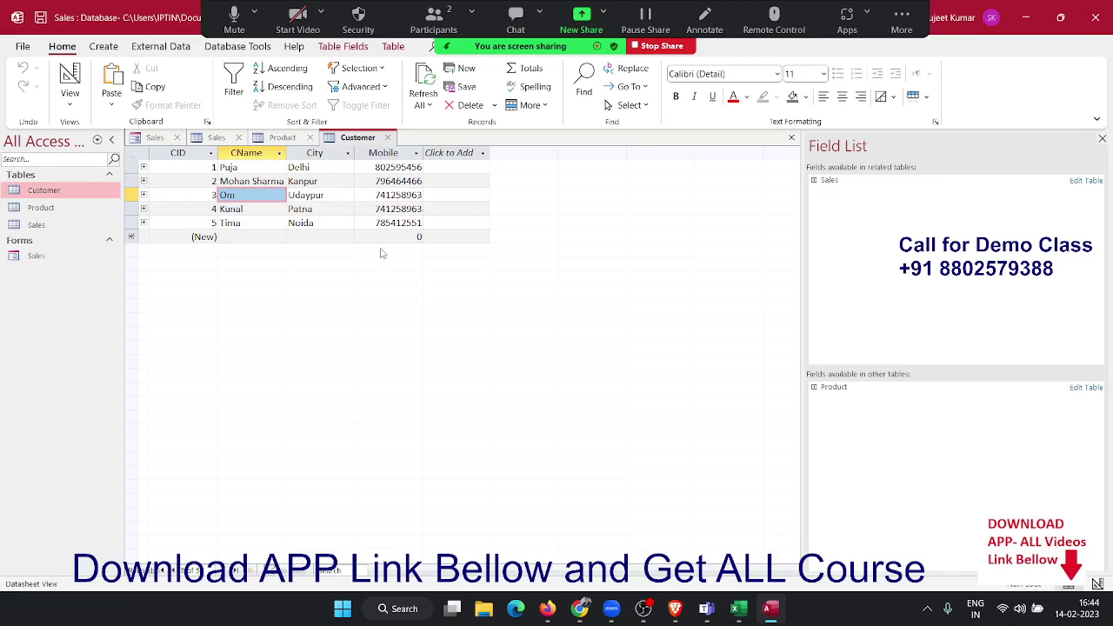
Close the Customer, Product and Sales table tabs
click(388, 138)
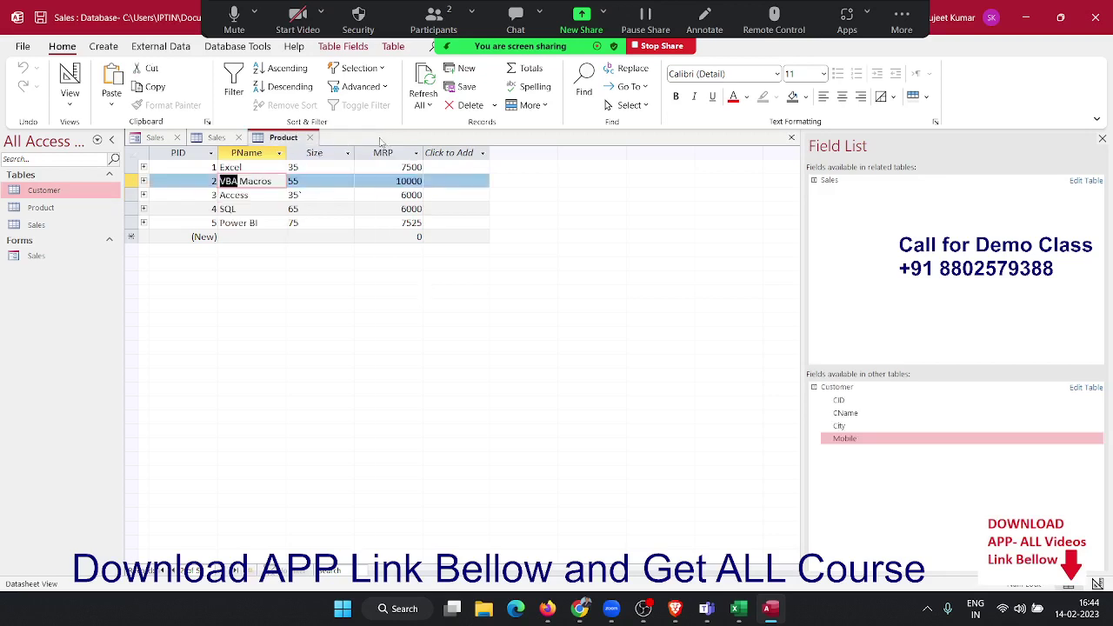
click(311, 137)
click(238, 138)
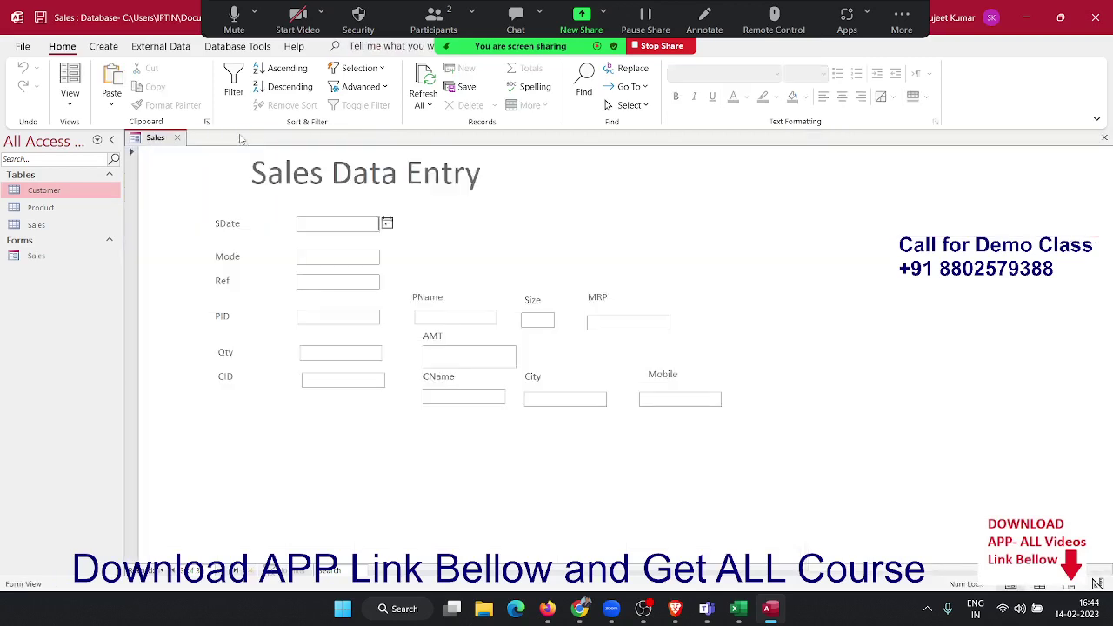
Click through the AMT, PName and Qty boxes on the Sales Data Entry form
click(441, 351)
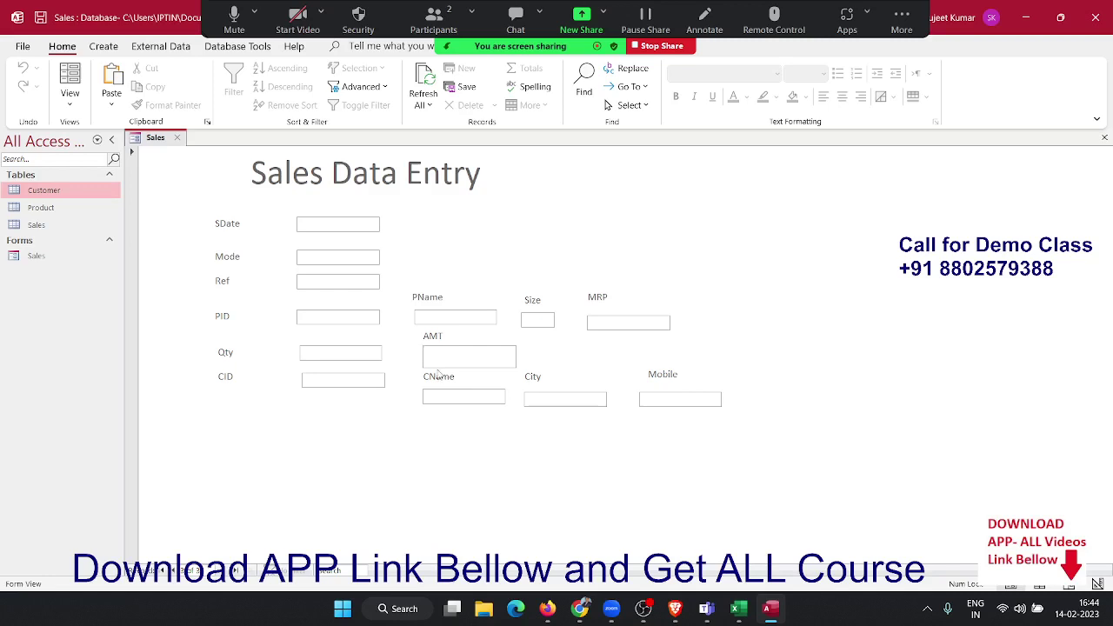
click(436, 318)
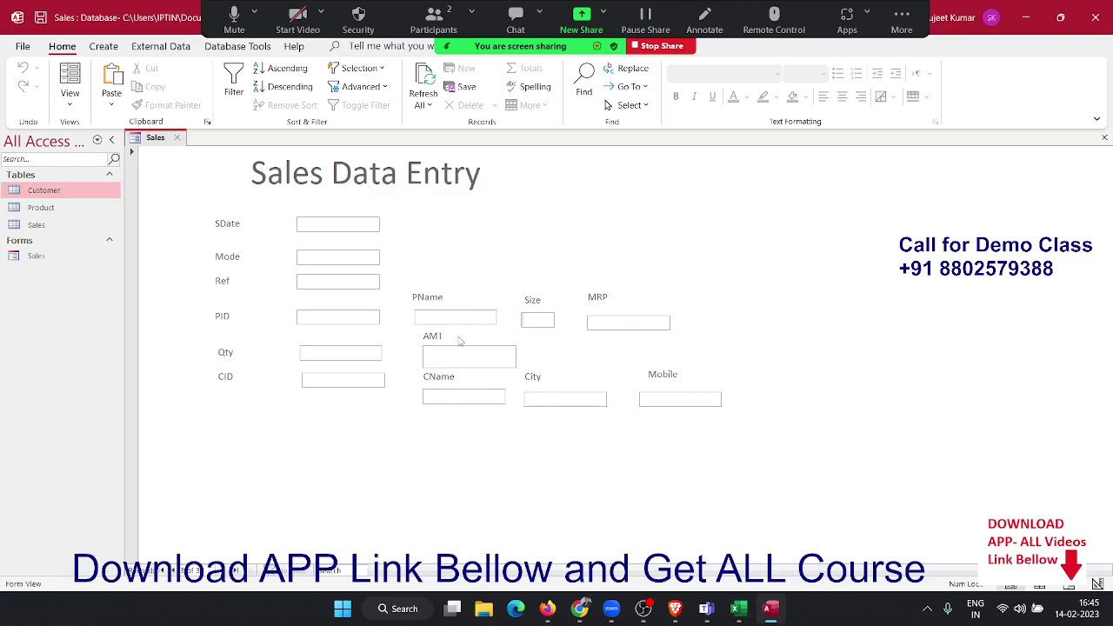
click(424, 363)
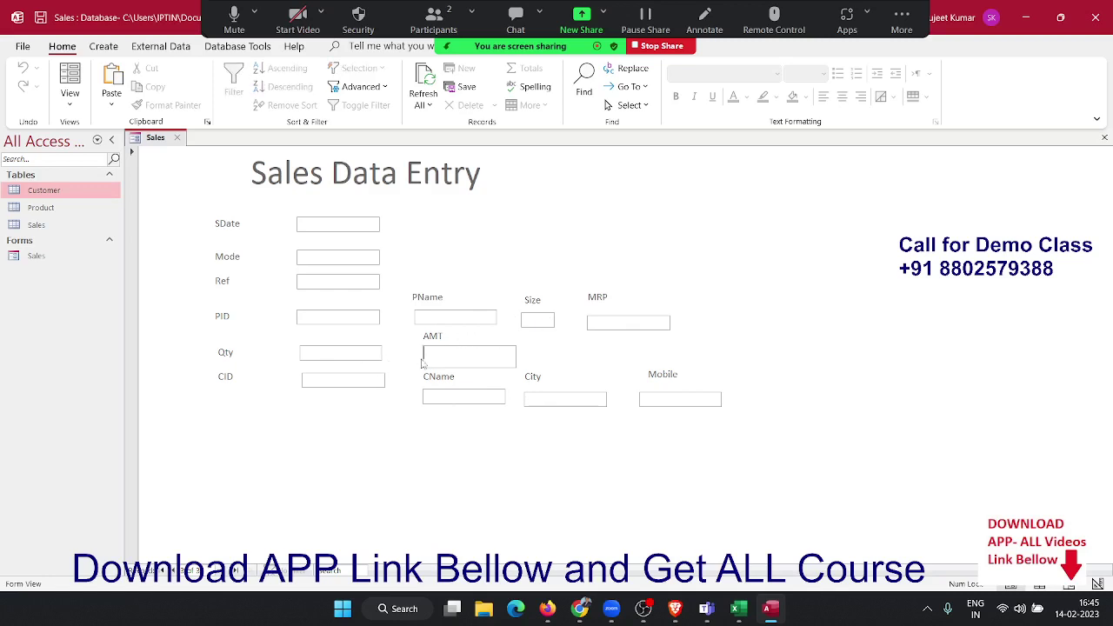
click(370, 351)
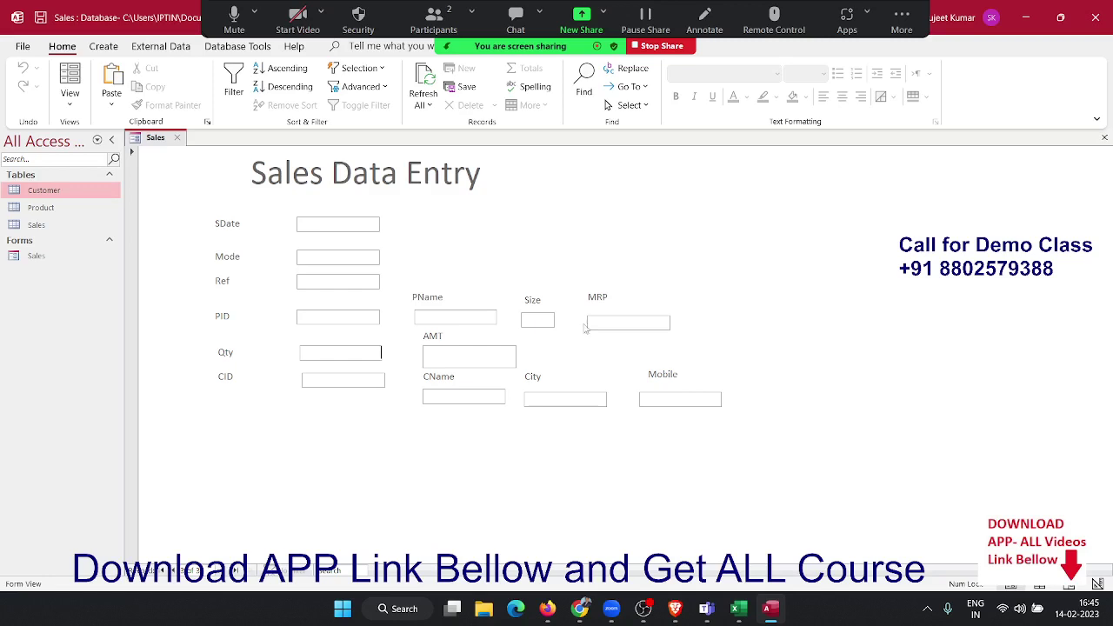
Reopen the Sales form in Design View and set the PName box's Enabled property to No
click(173, 141)
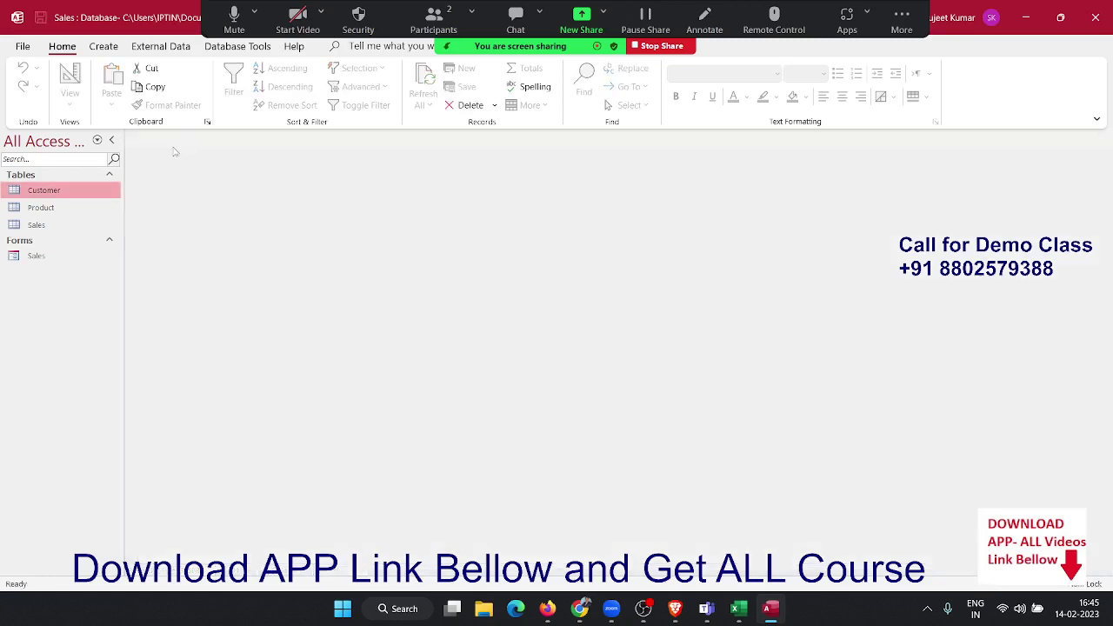
right_click(83, 255)
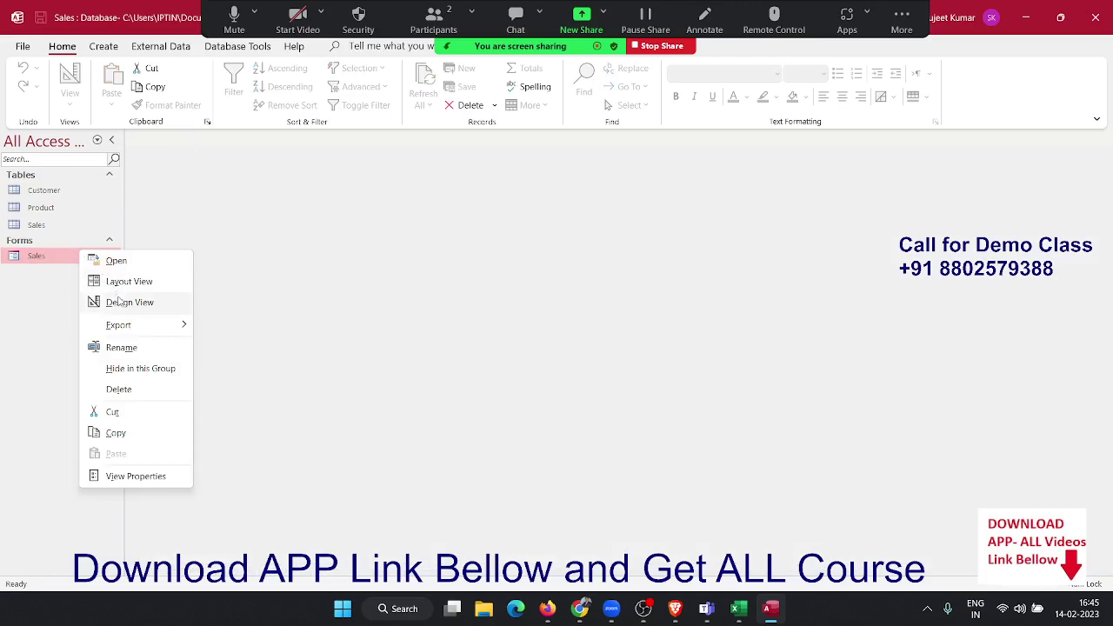
click(122, 301)
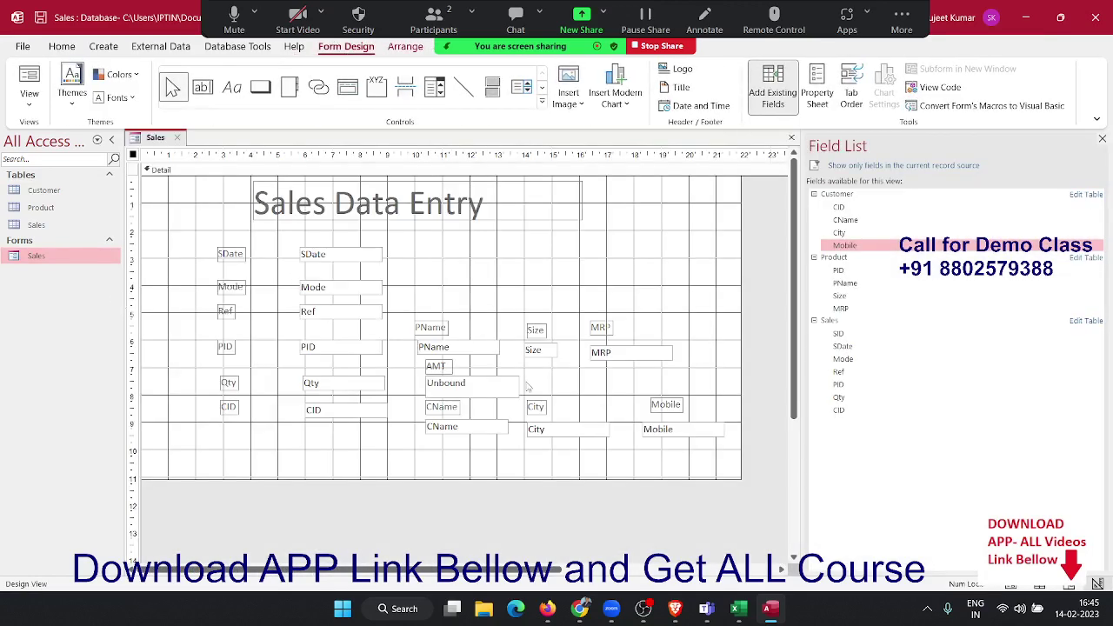
click(457, 348)
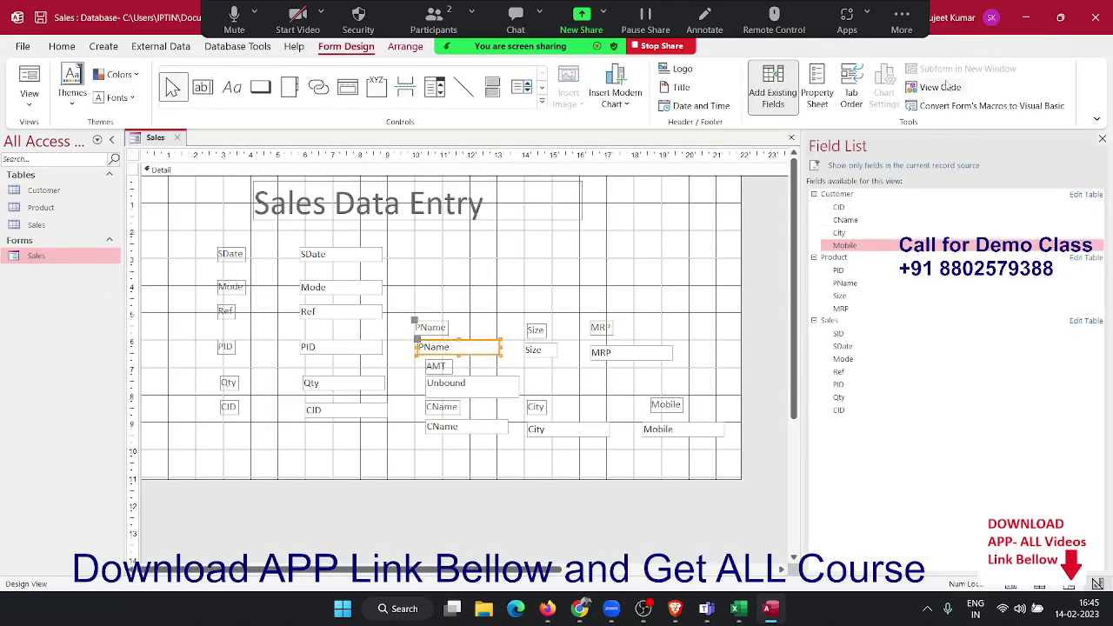
click(822, 97)
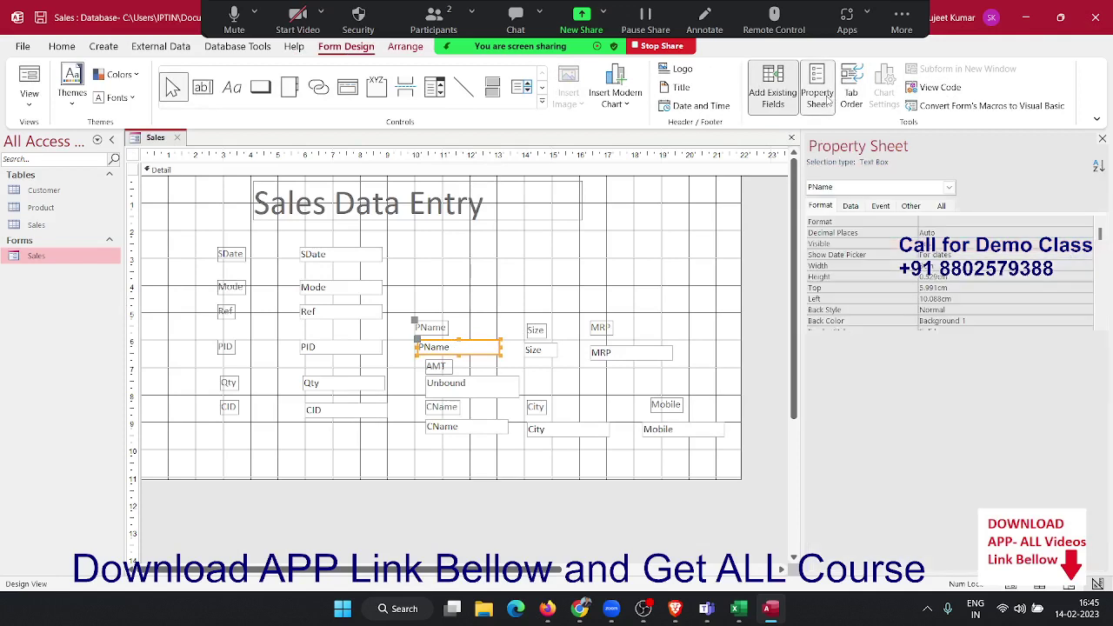
click(851, 206)
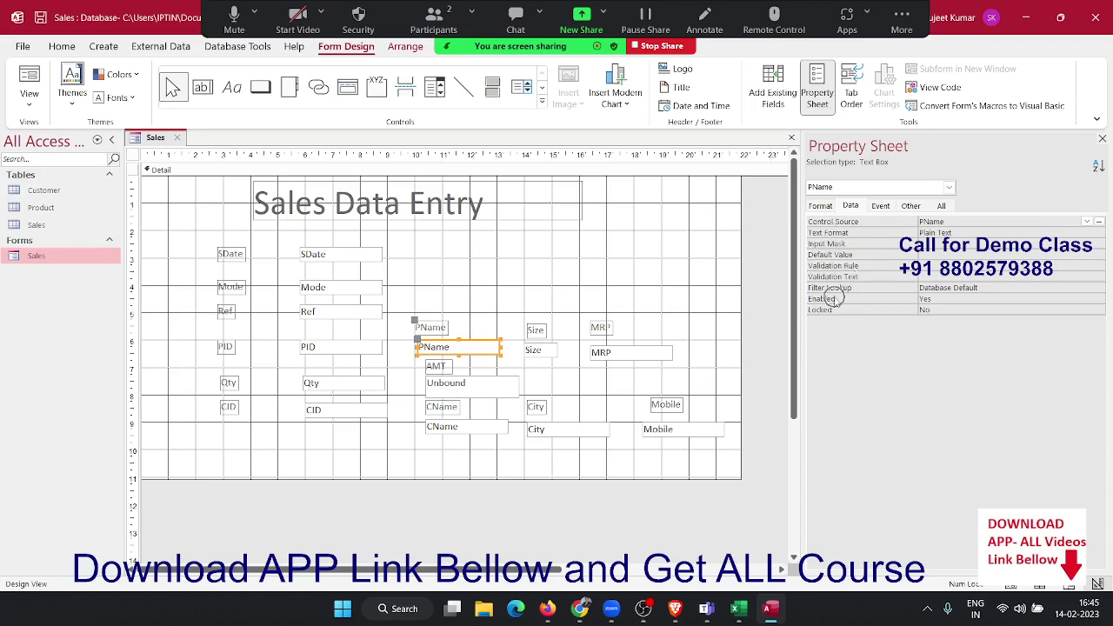
click(1071, 297)
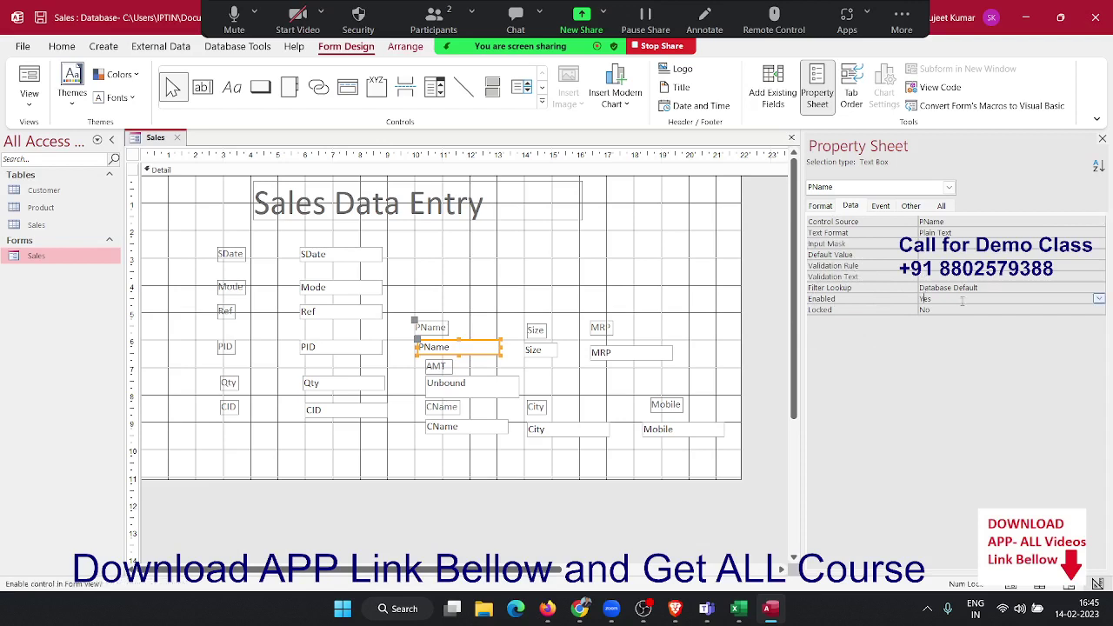
click(1098, 300)
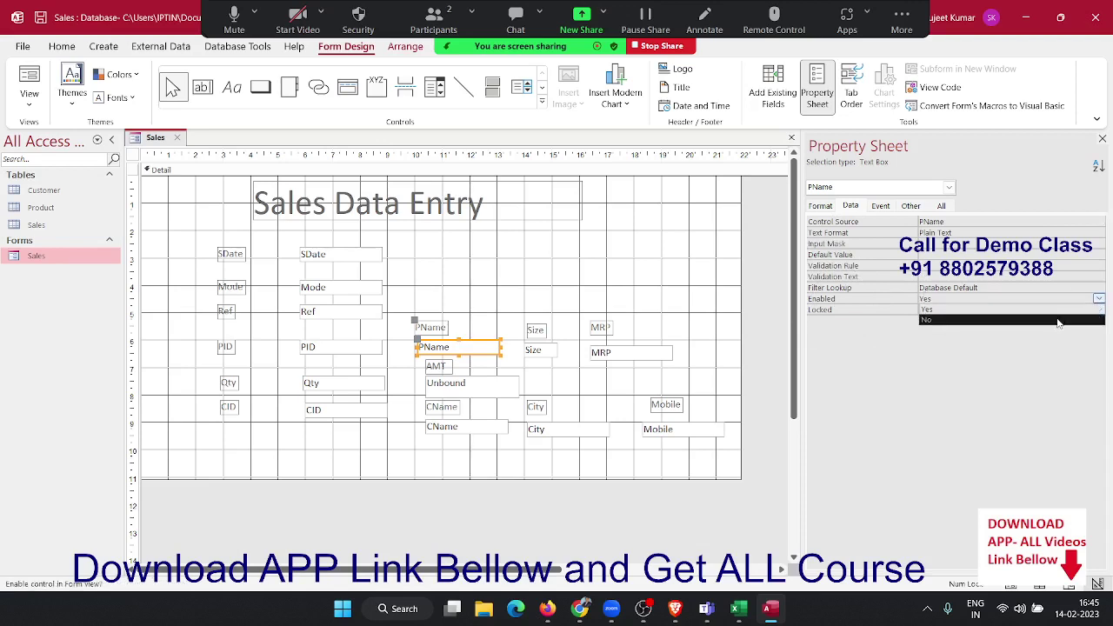
click(1058, 320)
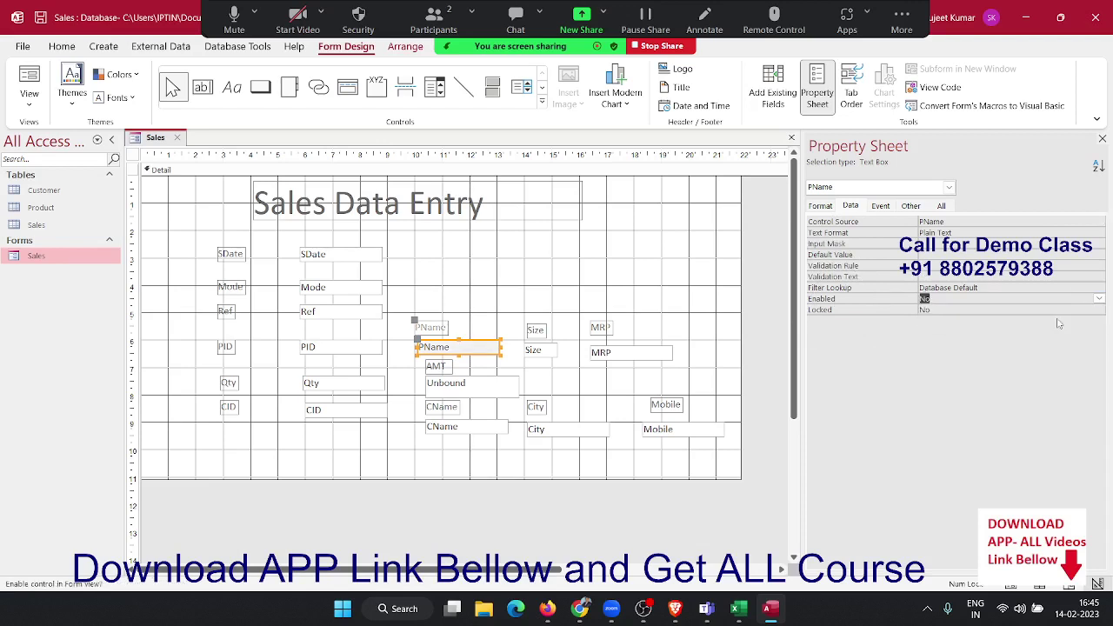
Set Enabled to No for the Size and MRP boxes
click(555, 351)
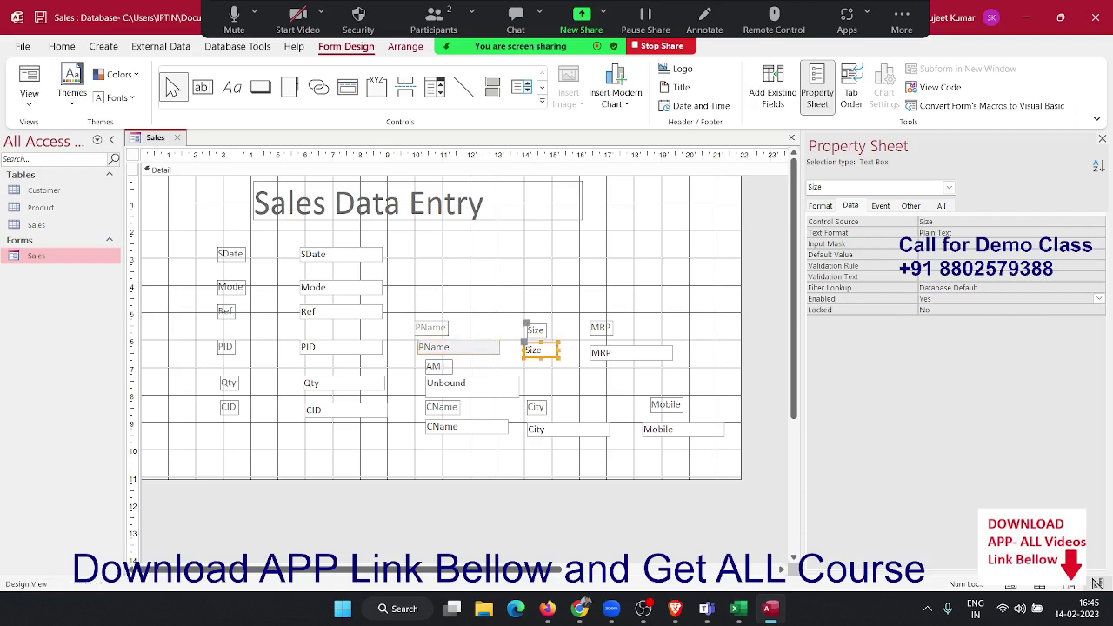
click(1098, 299)
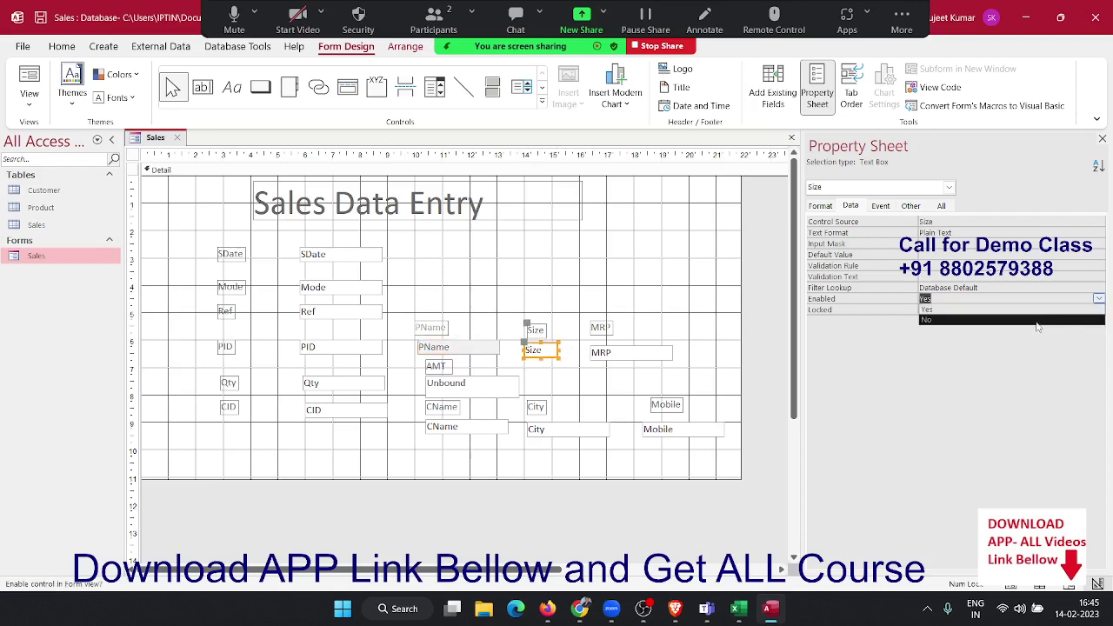
click(1037, 321)
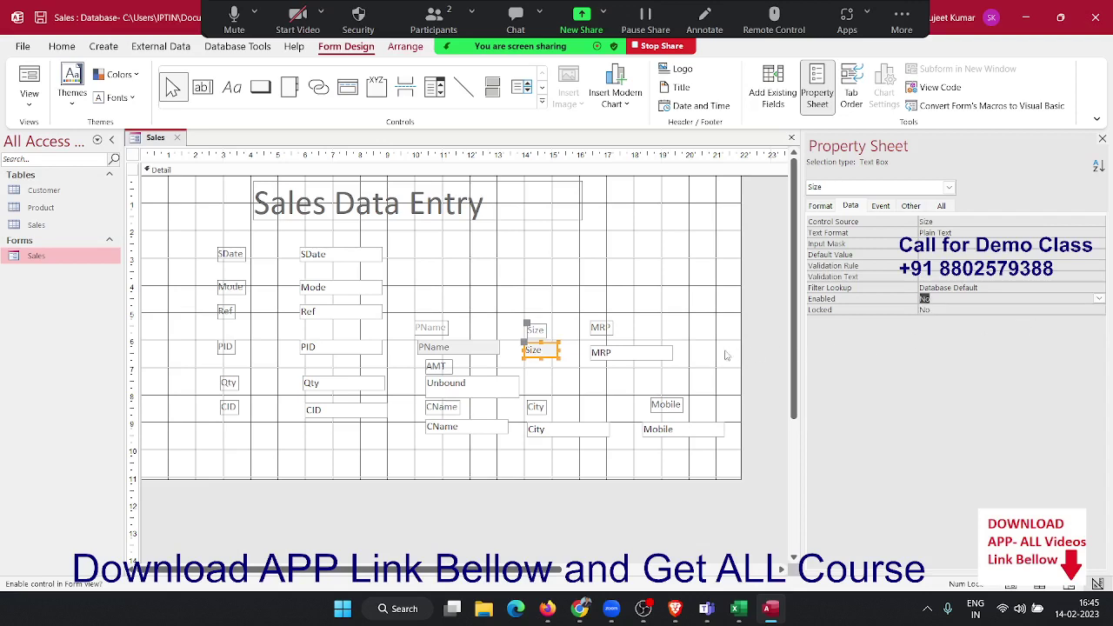
click(676, 352)
click(674, 352)
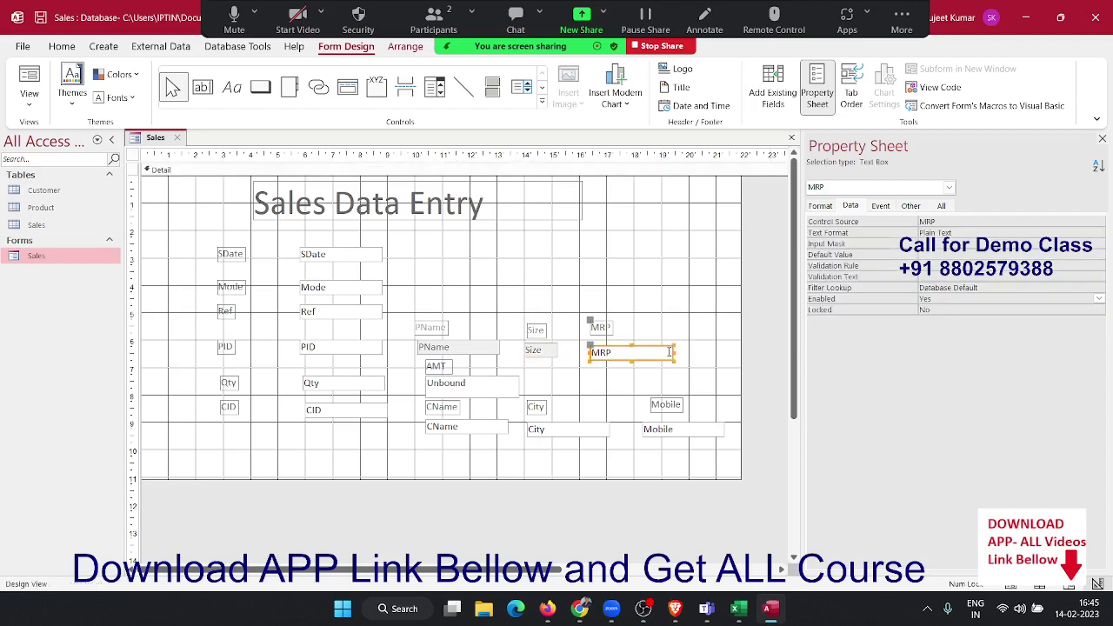
click(1099, 299)
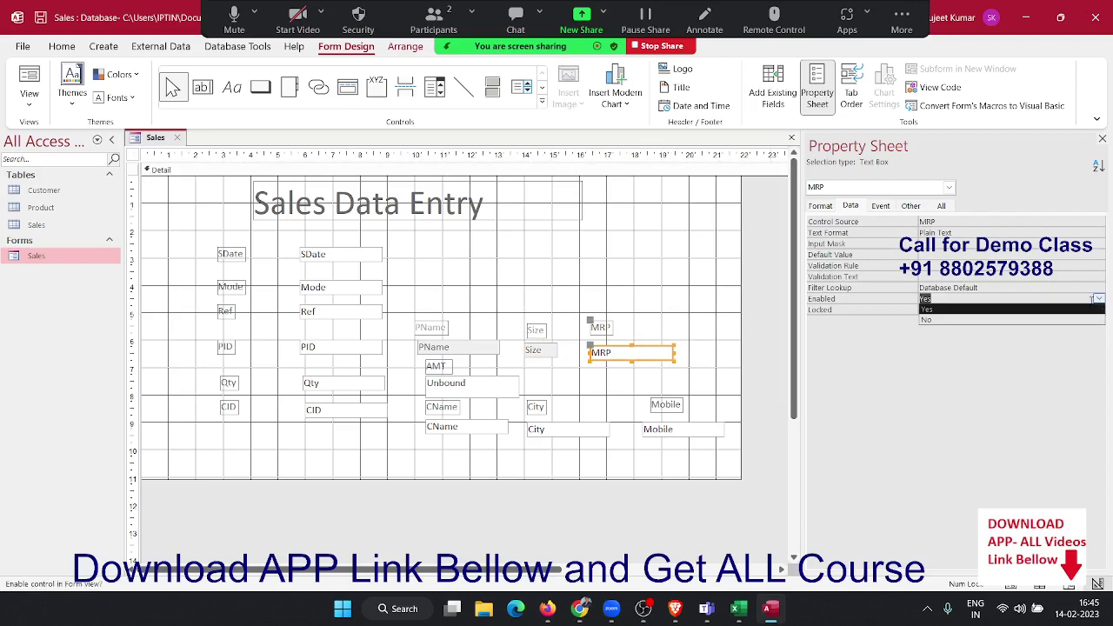
click(1057, 321)
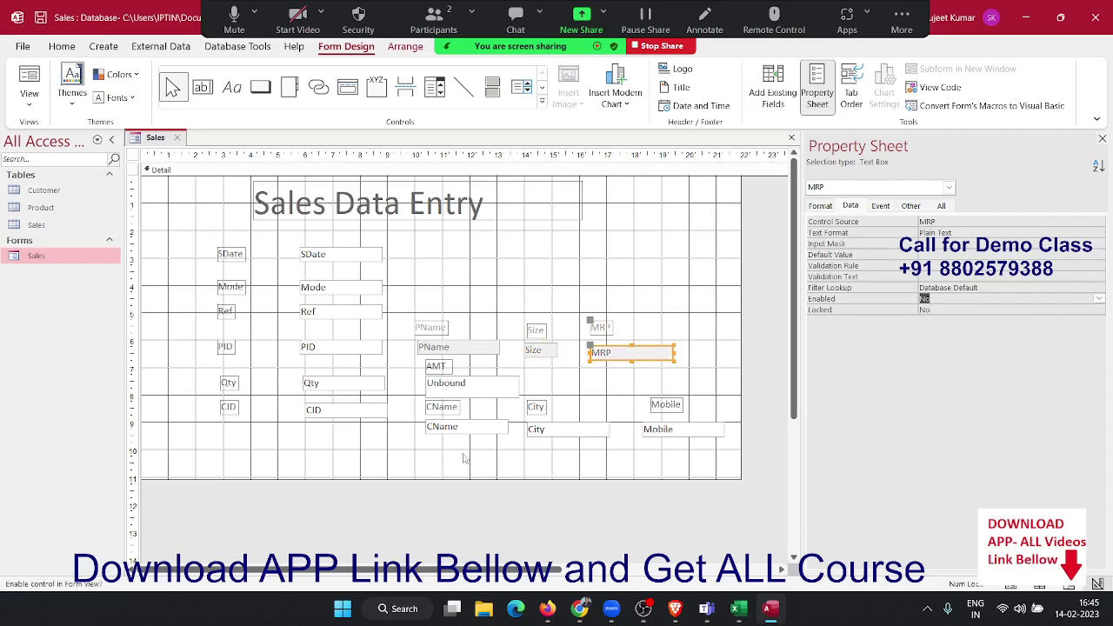
Set Enabled to No for the CName, City and Mobile boxes
click(483, 429)
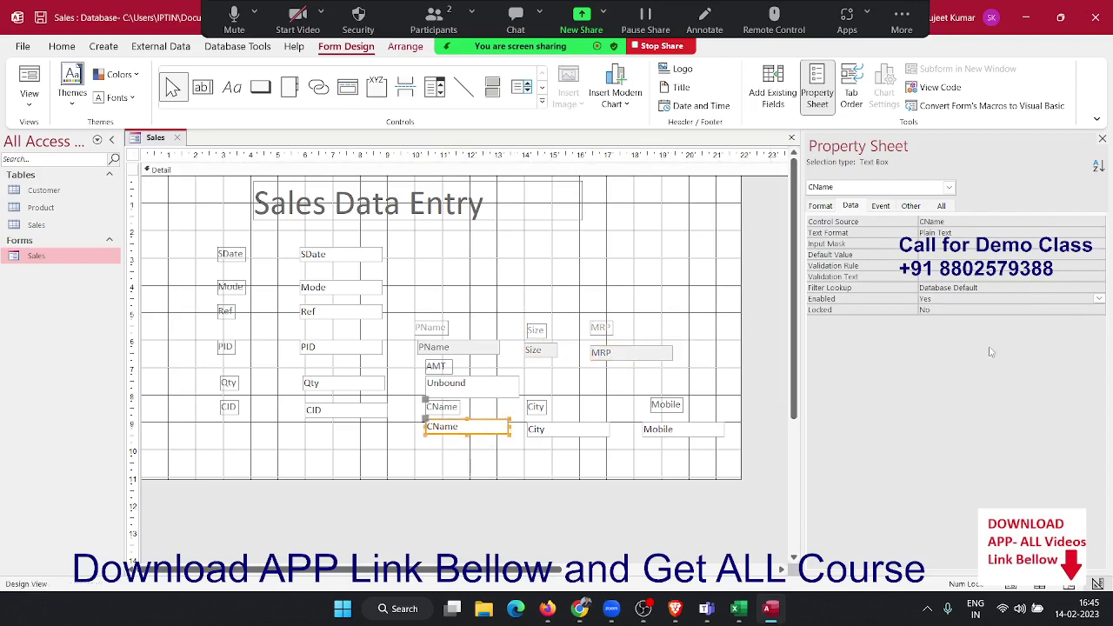
click(1099, 300)
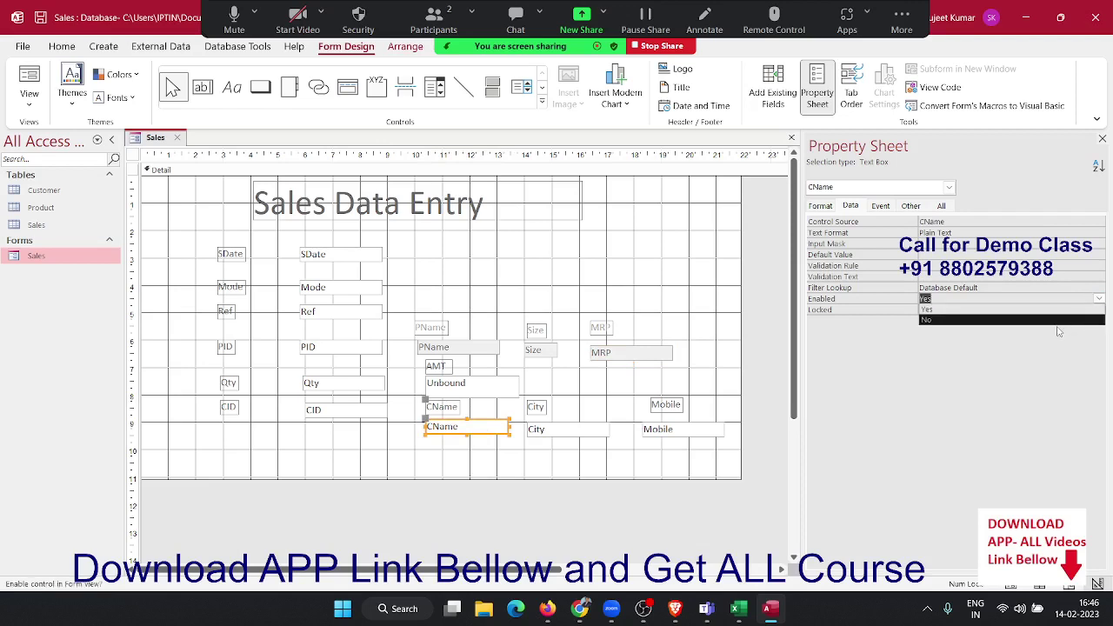
click(1055, 320)
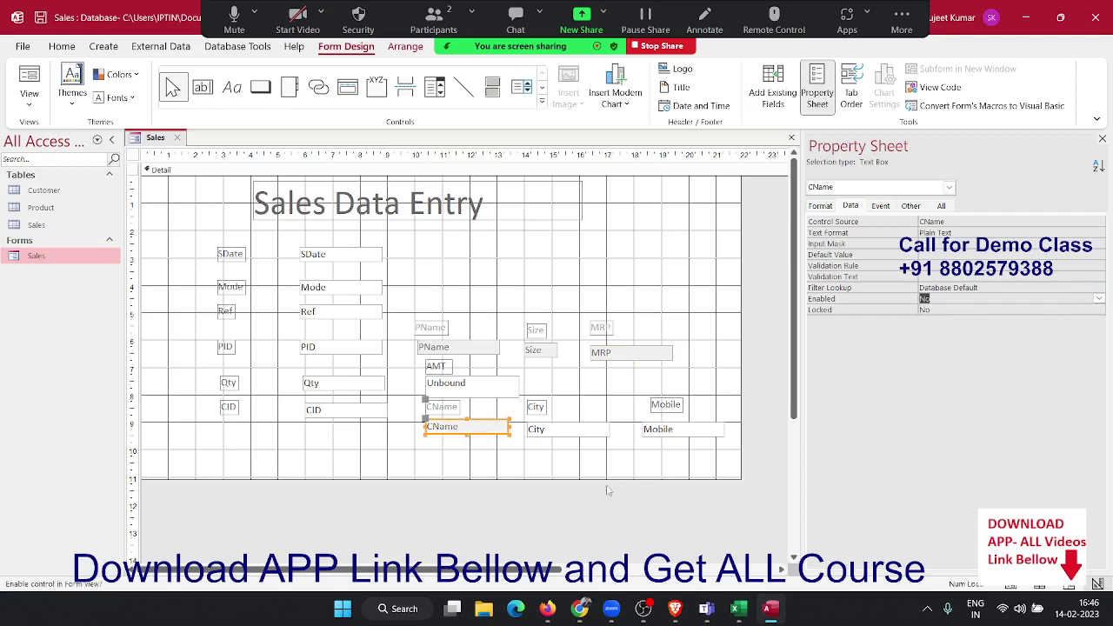
click(568, 437)
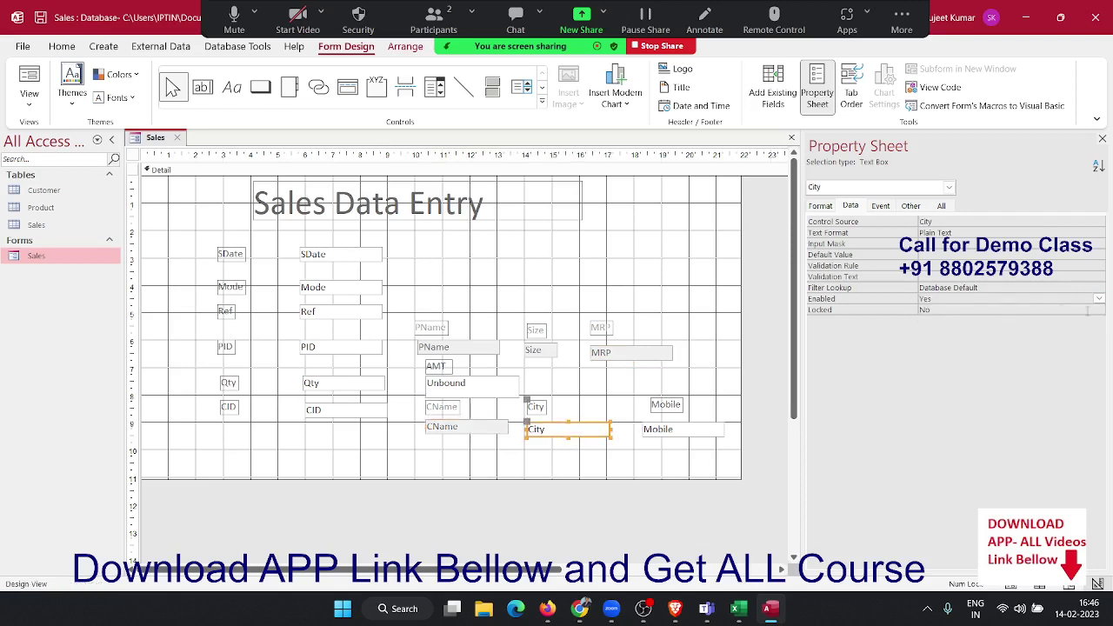
click(1099, 299)
click(1055, 320)
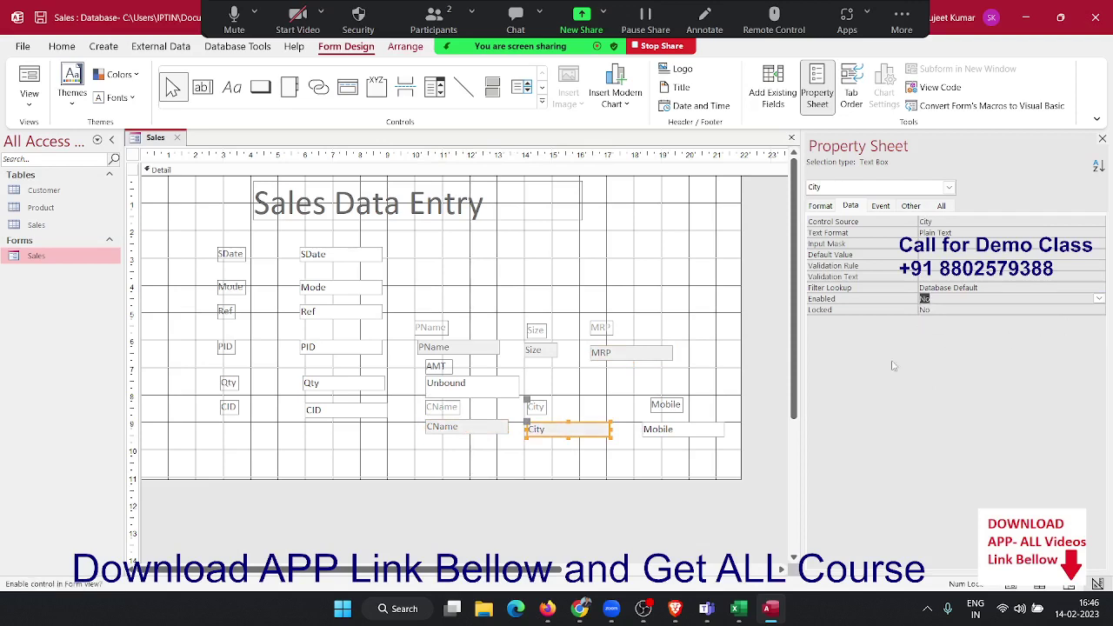
click(706, 432)
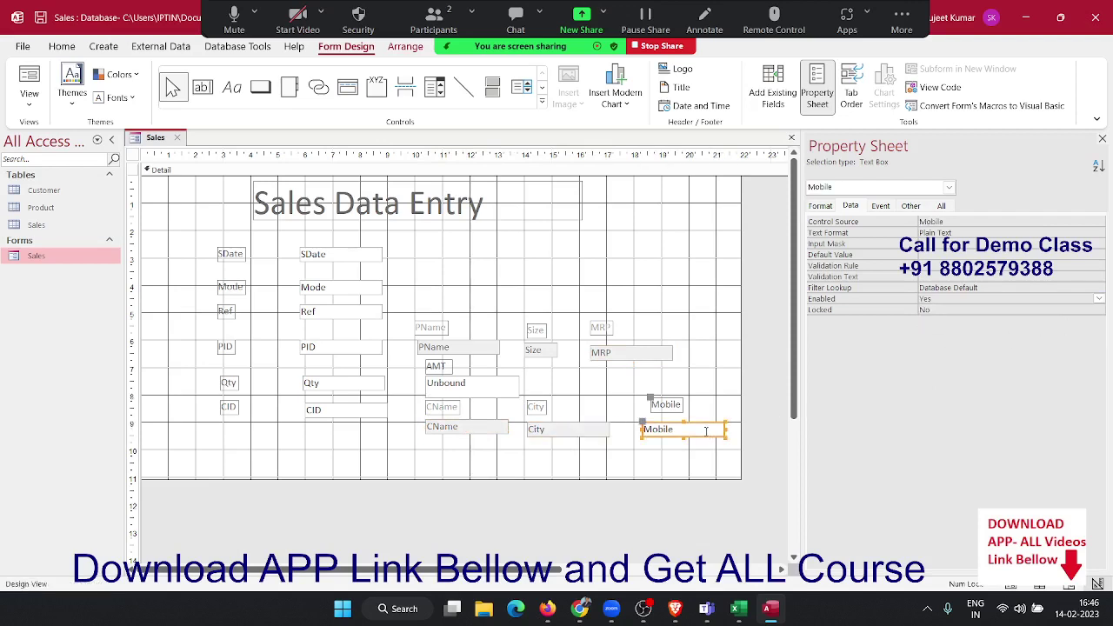
click(1099, 299)
click(1079, 321)
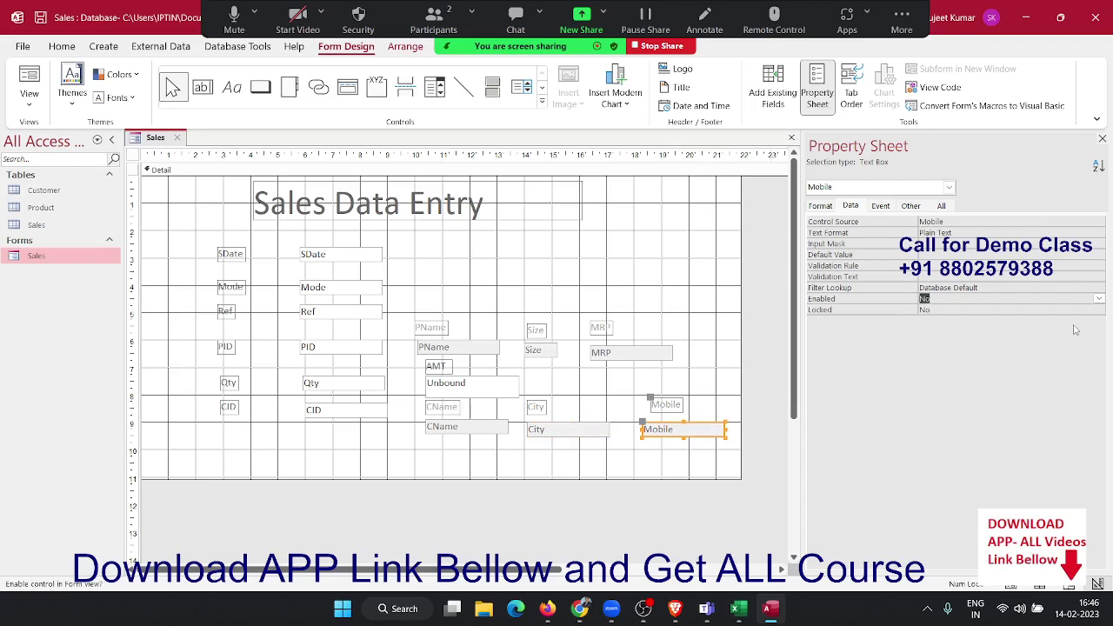
click(482, 393)
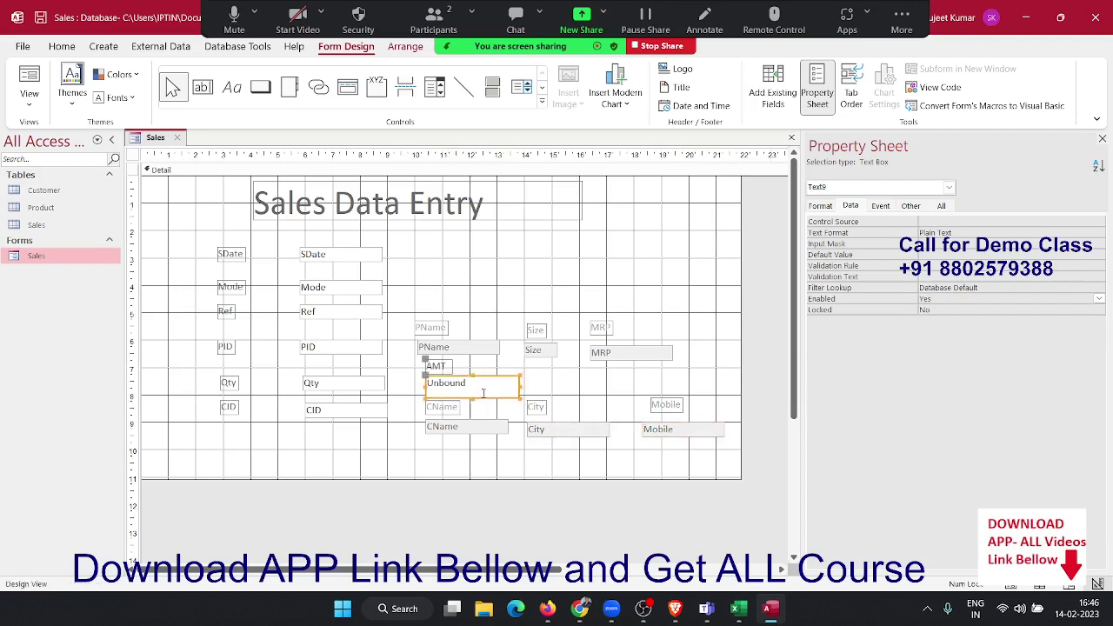
Attach a Code Builder handler to the Qty box's After Update event, creating Qty_AfterUpdate
click(373, 396)
click(372, 388)
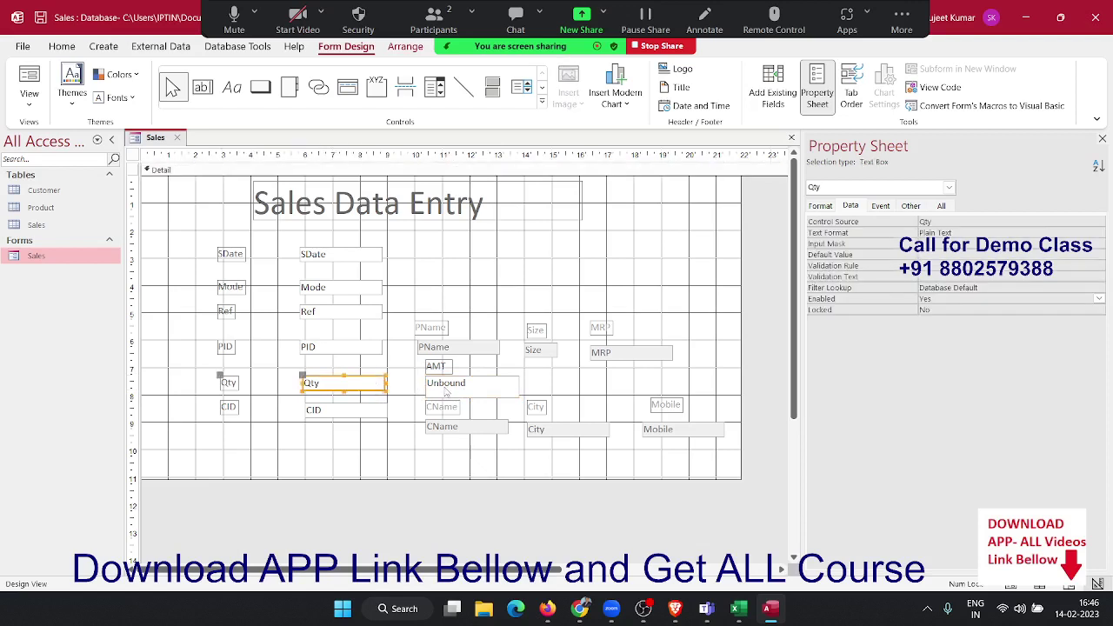
click(887, 207)
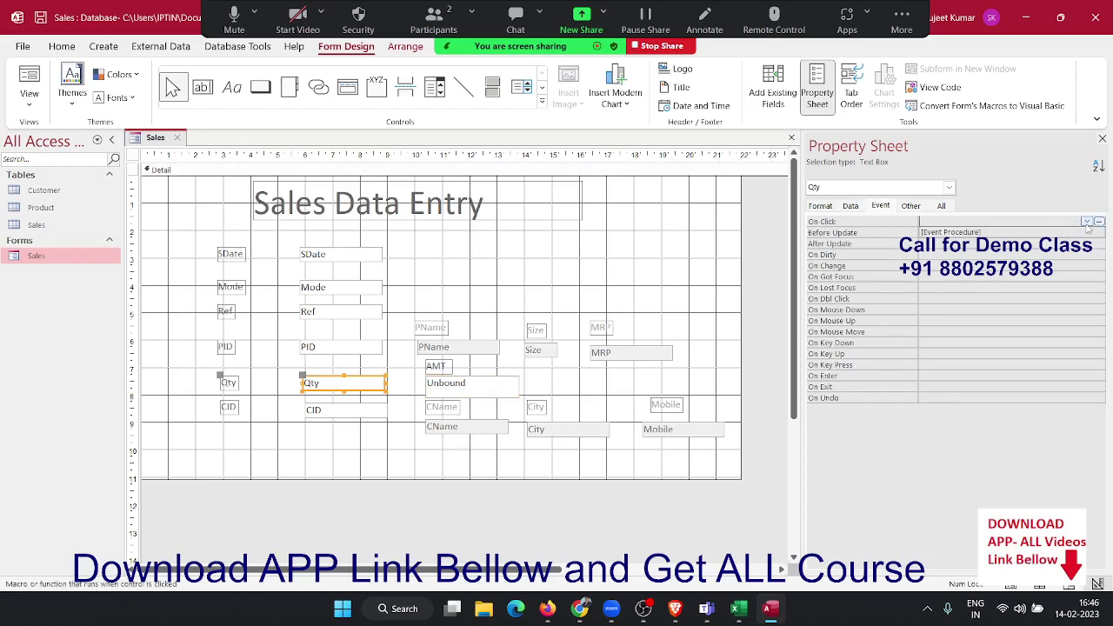
click(861, 254)
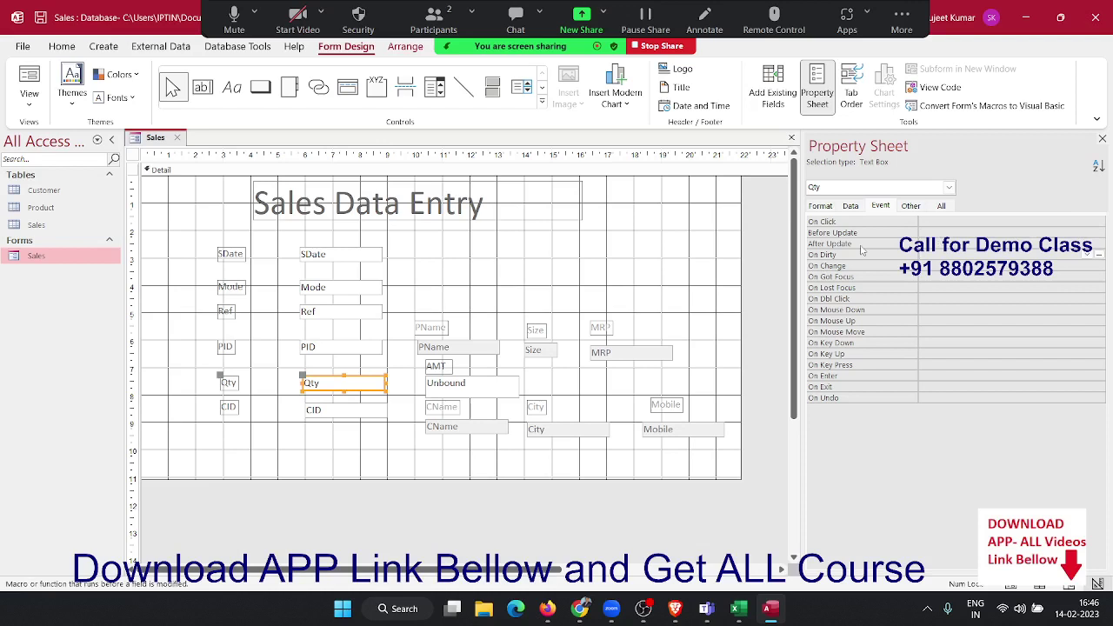
click(867, 244)
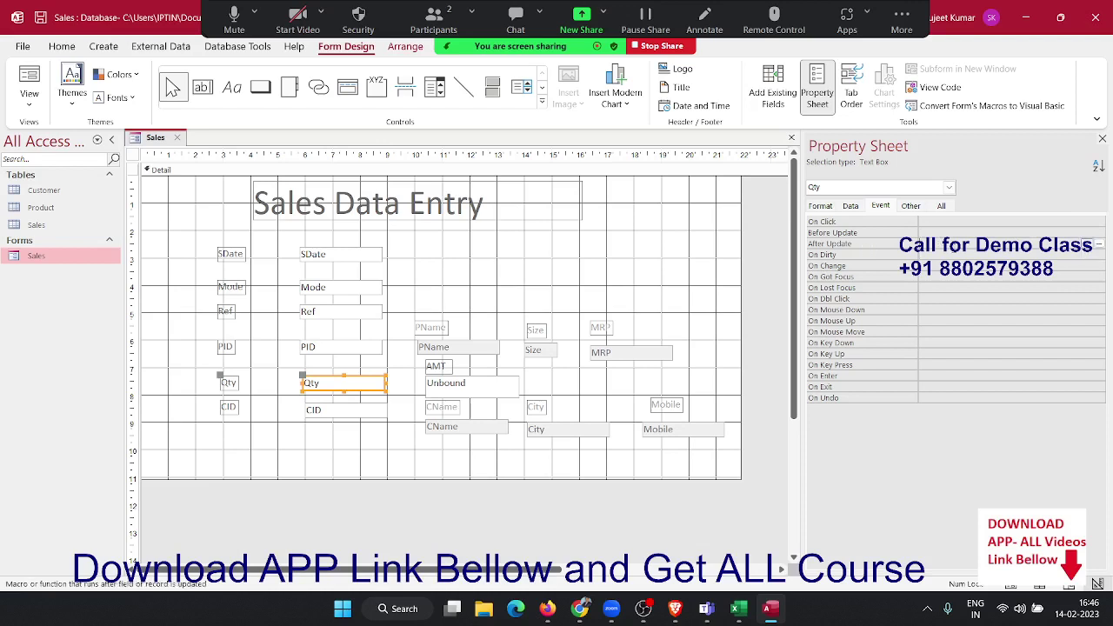
click(1100, 245)
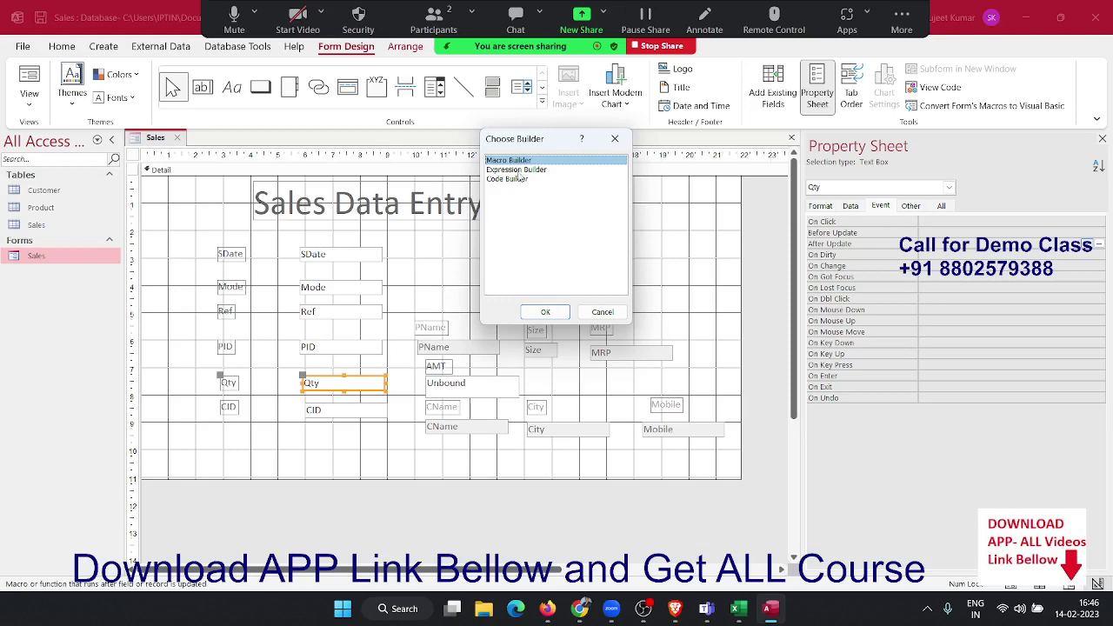
click(511, 179)
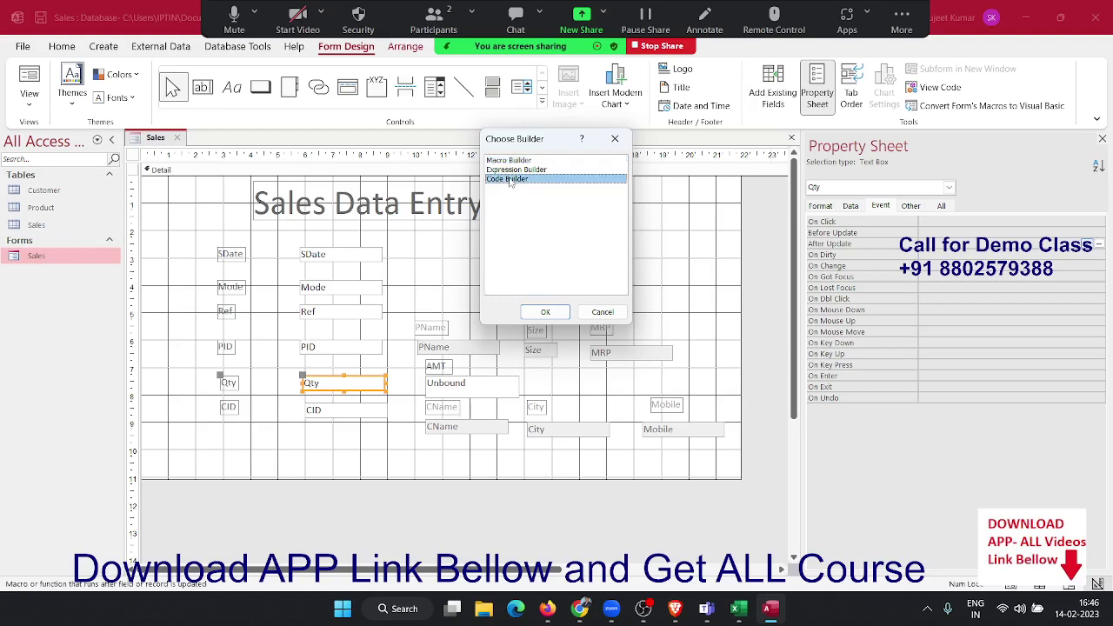
click(535, 315)
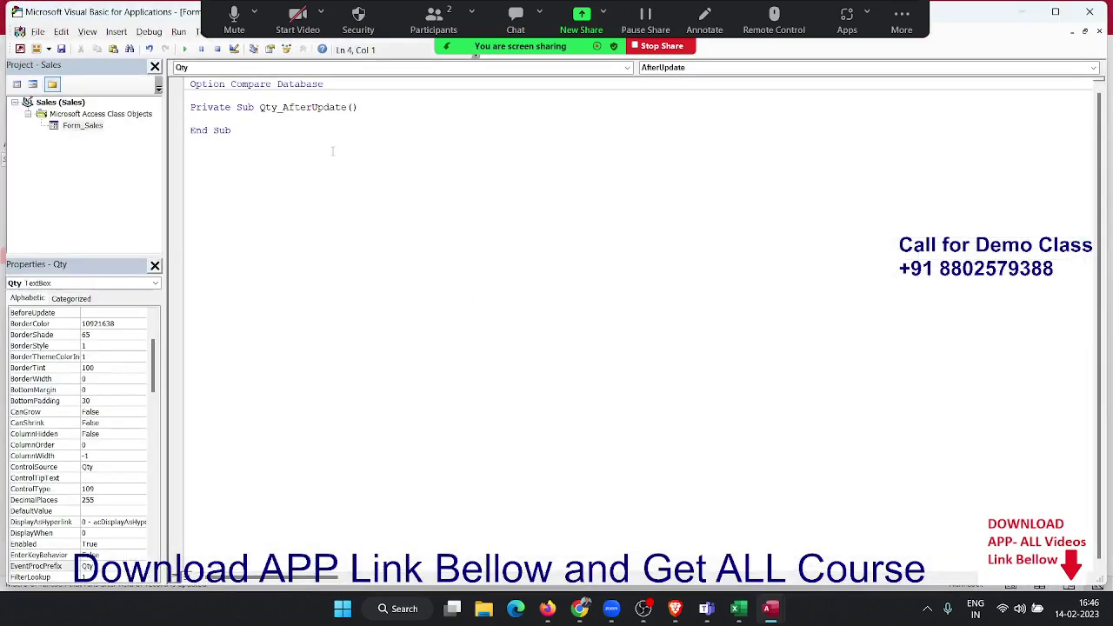
Add blank lines in Qty_AfterUpdate and check the AMT box's name (Text9) on the form
key(Return)
key(Return)
key(alt+F11)
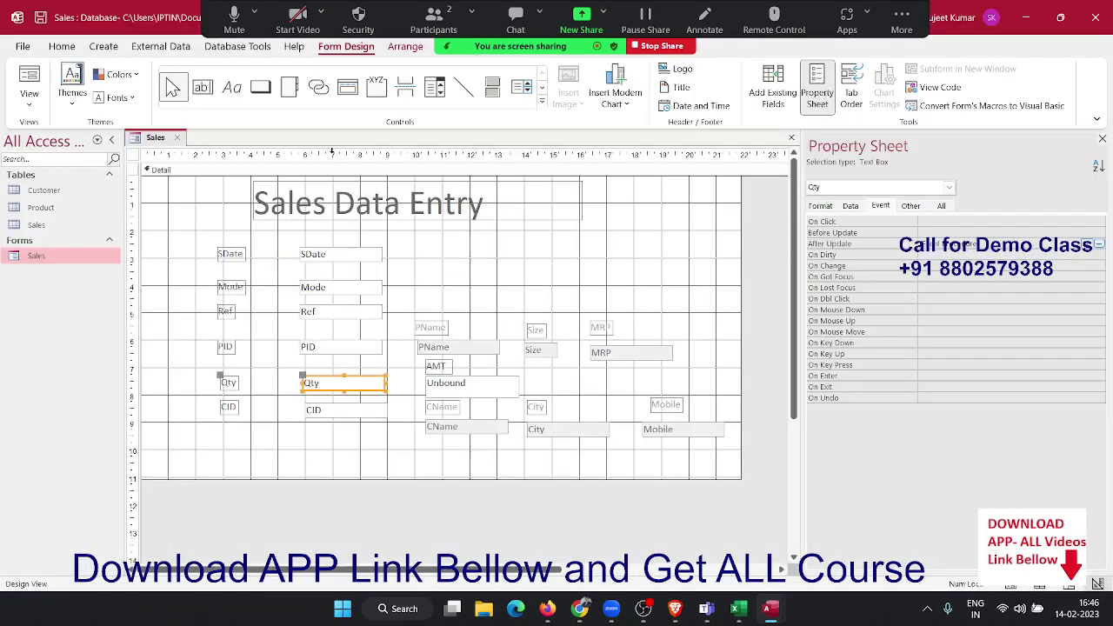
click(433, 384)
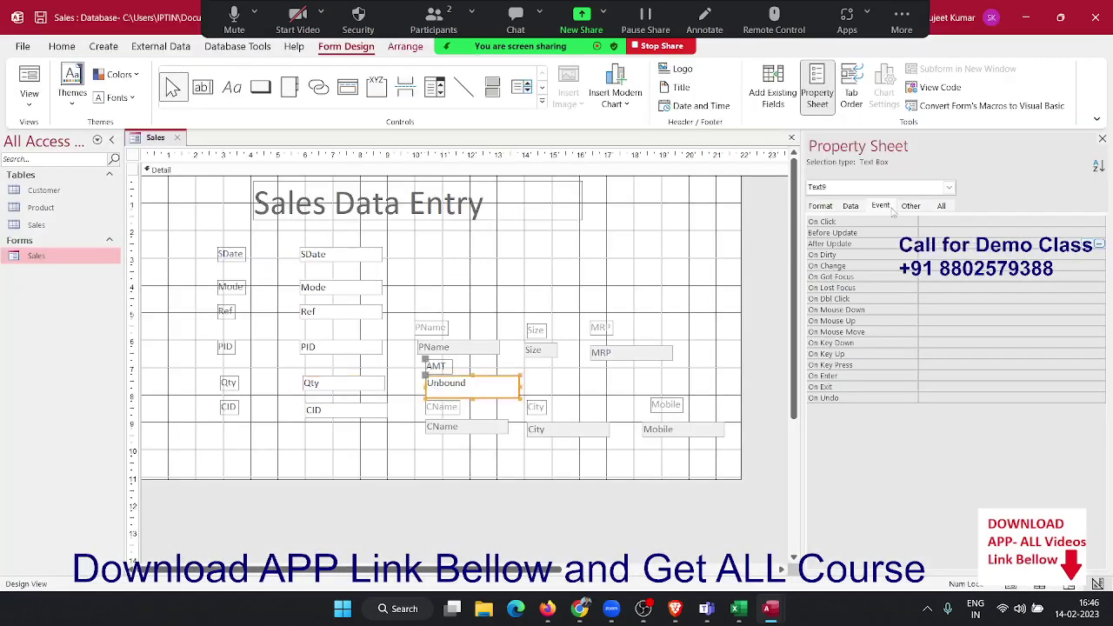
key(alt+Tab)
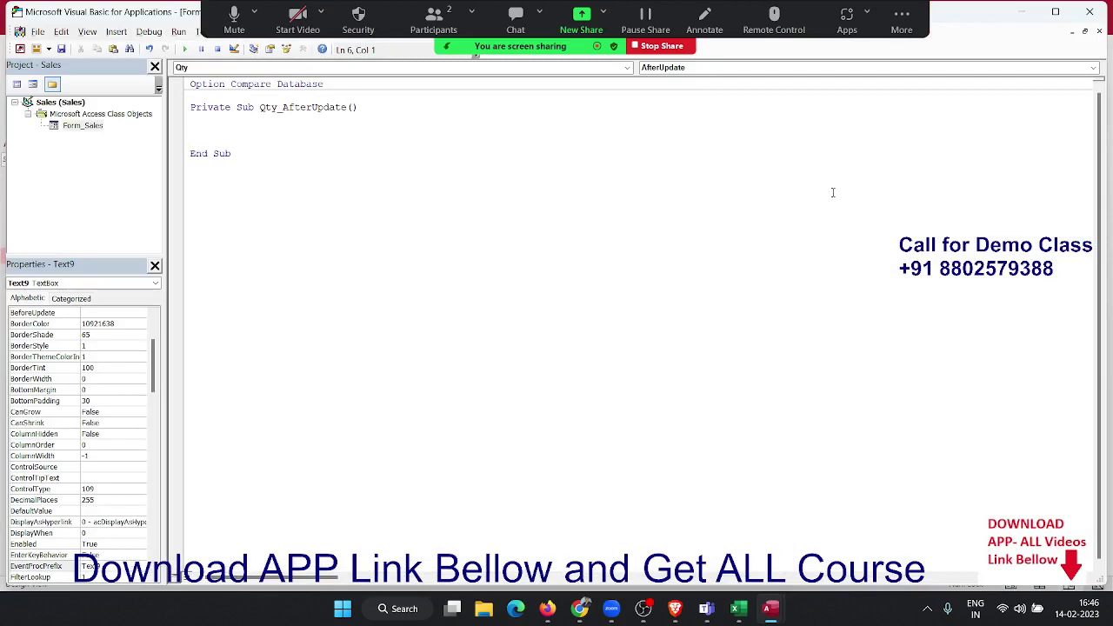
Enter the line Me.Text9.Value = Me.Qty * Me.MRP in the procedure
text(me.Te)
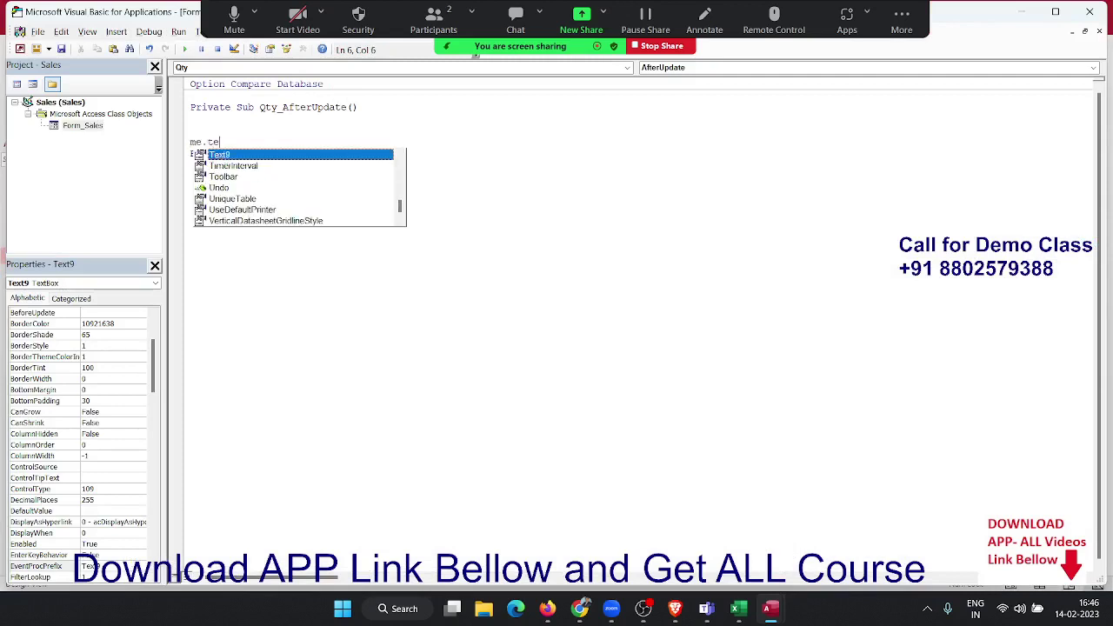
text(xt9.)
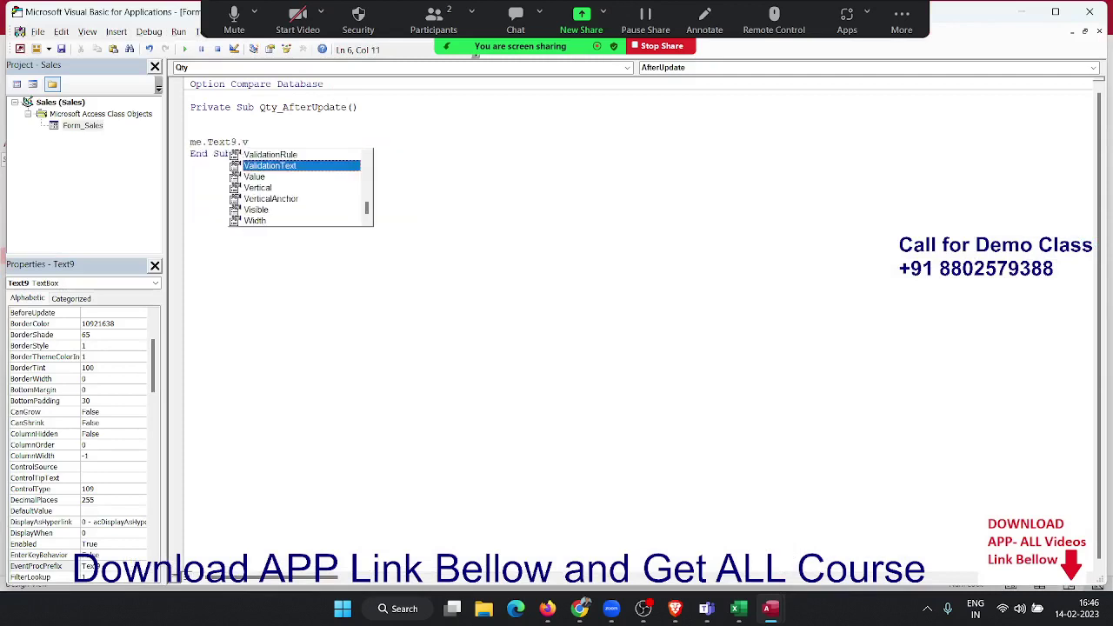
text(valu)
key(Tab)
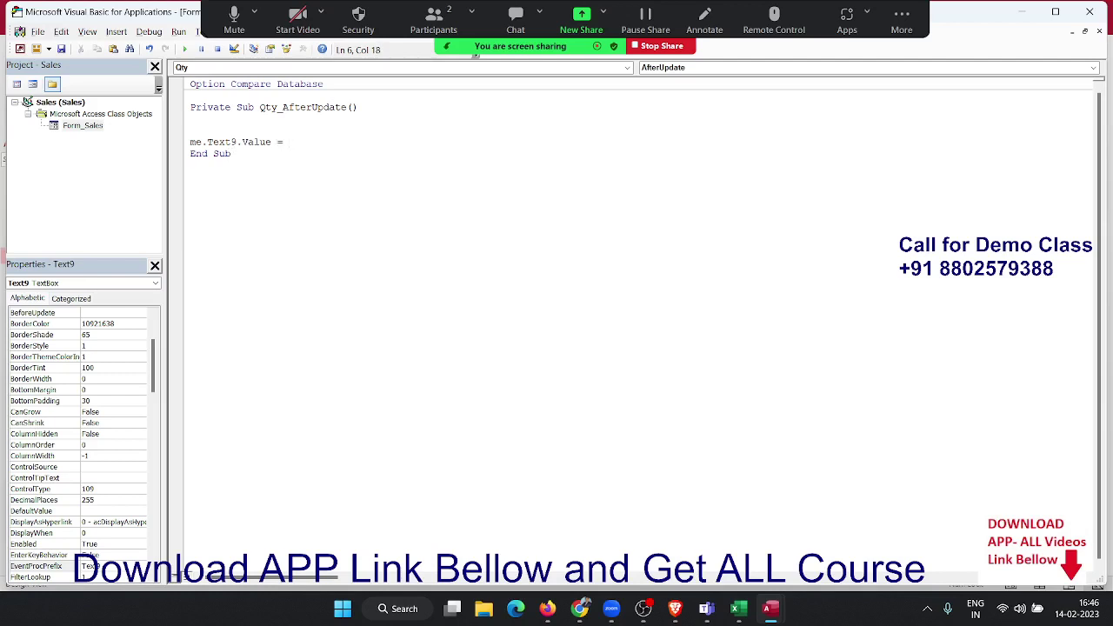
text(e.q)
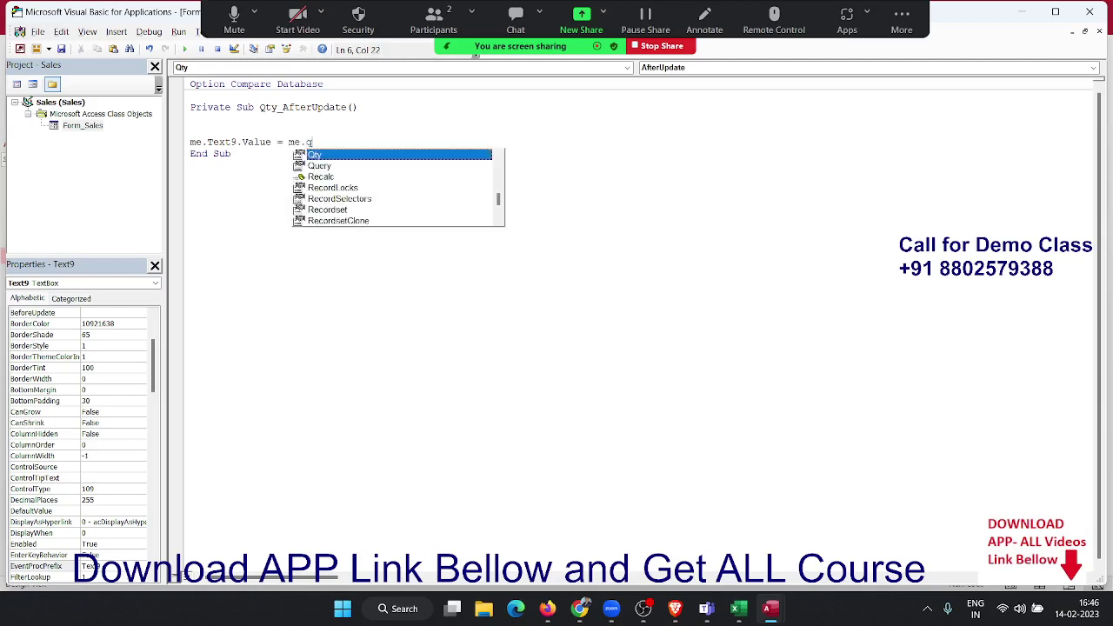
key(Tab)
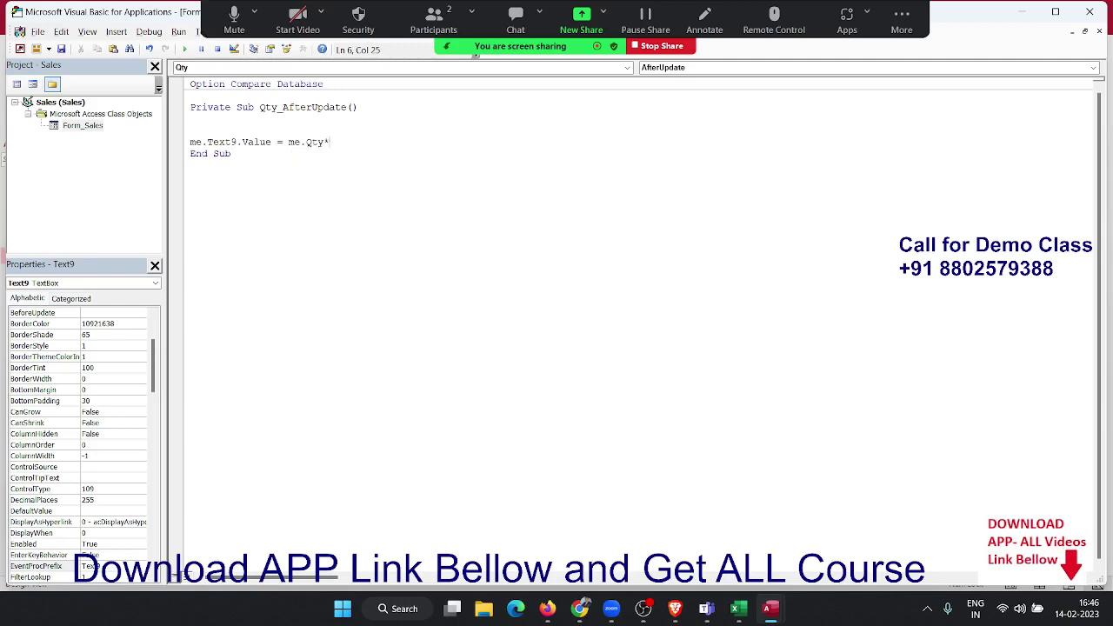
text(me.m)
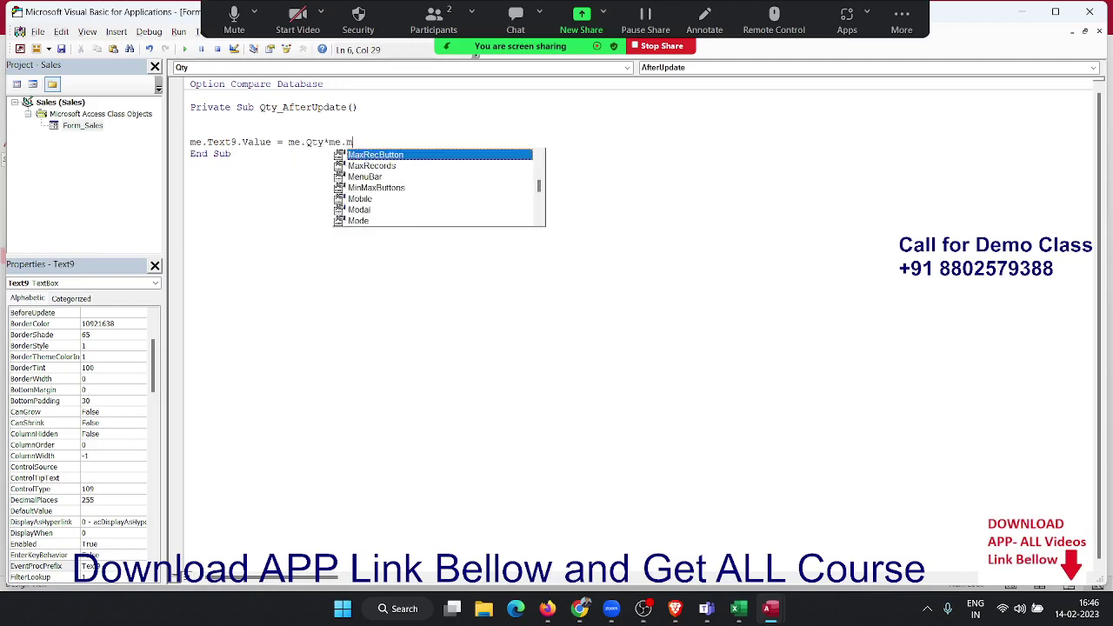
text(r)
key(Tab)
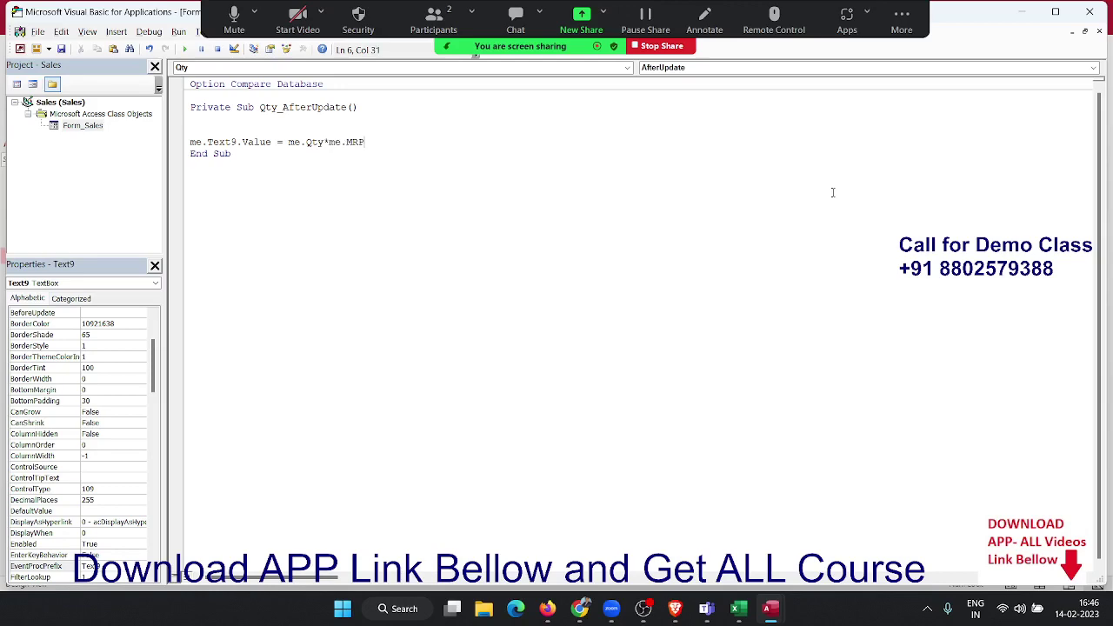
key(Down)
Save the Sales form design and test-run the form in Form View
key(alt+F11)
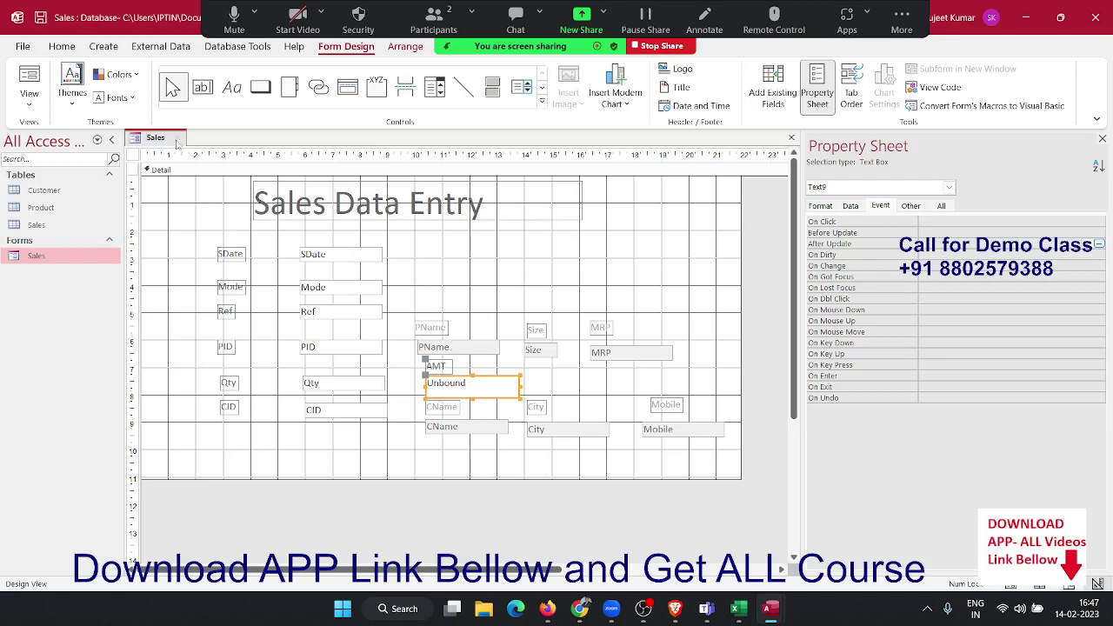
click(178, 140)
click(522, 343)
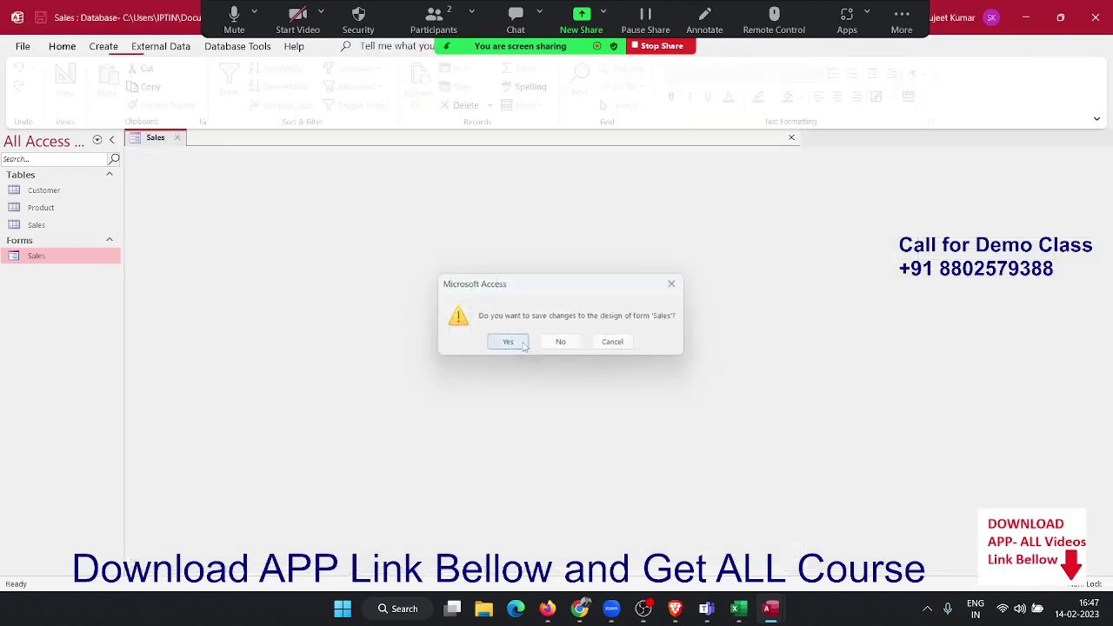
double_click(103, 261)
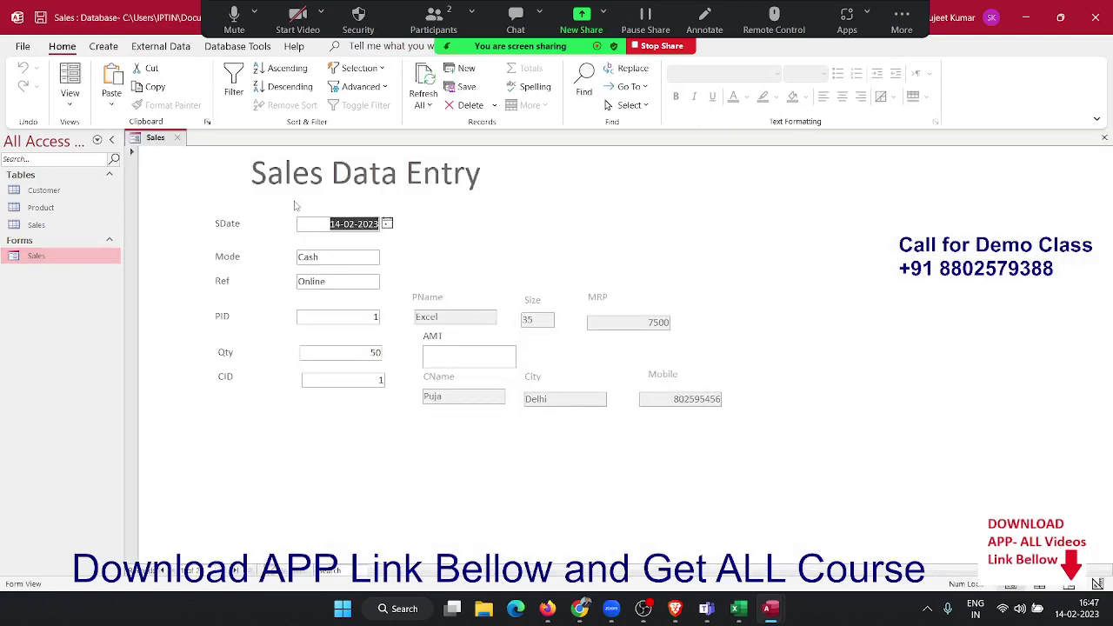
click(179, 139)
Reopen the Sales form in Design View and stretch the Detail section taller
right_click(75, 256)
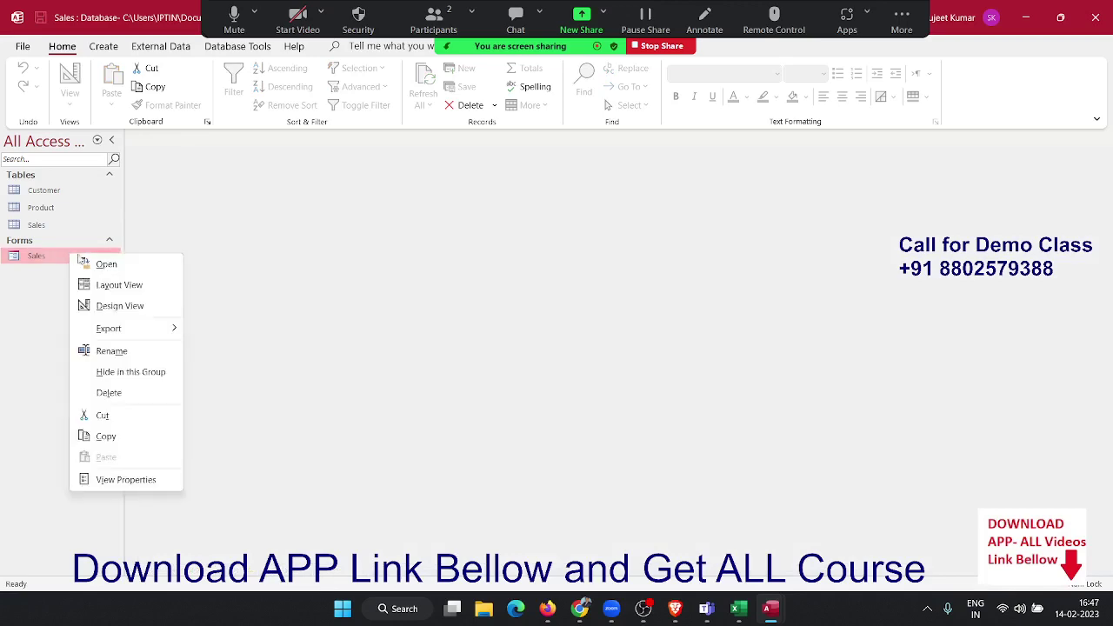
click(119, 306)
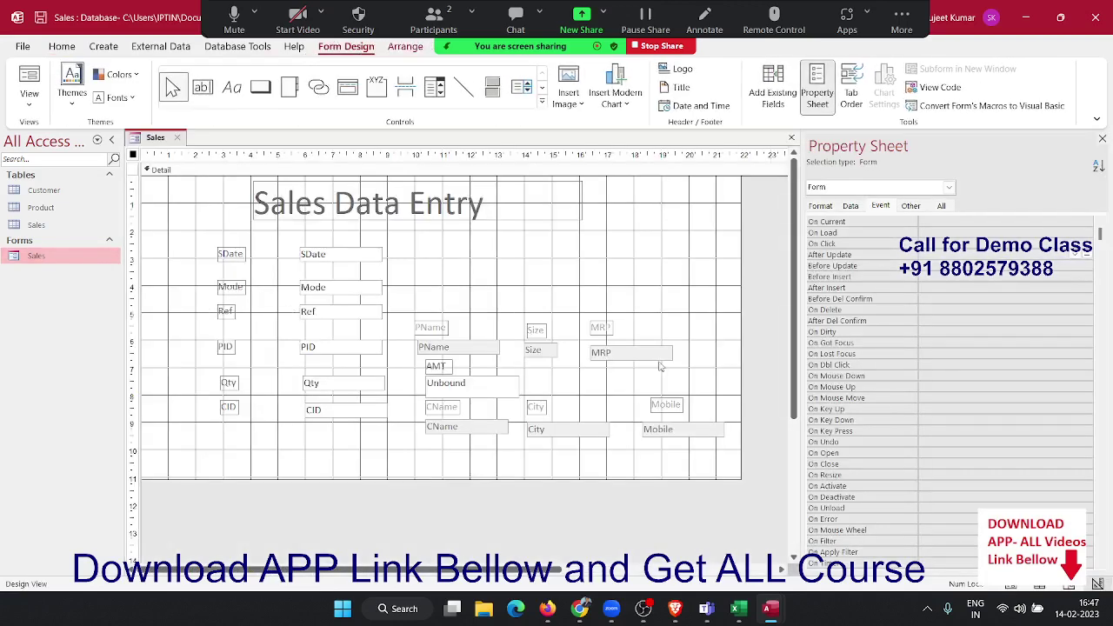
click(711, 468)
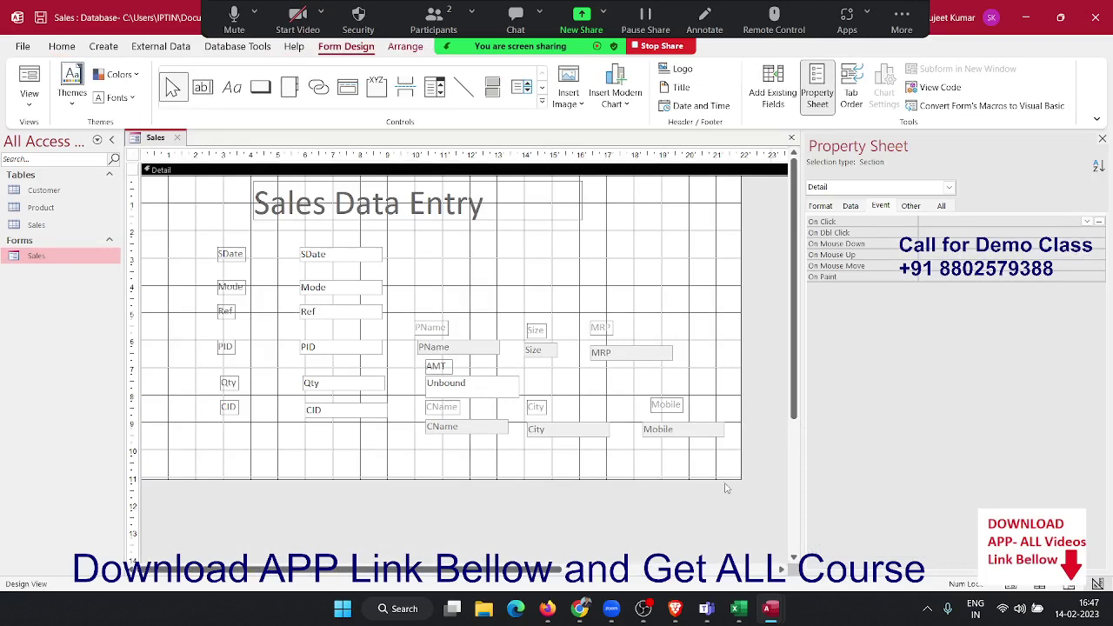
drag(726, 480, 735, 505)
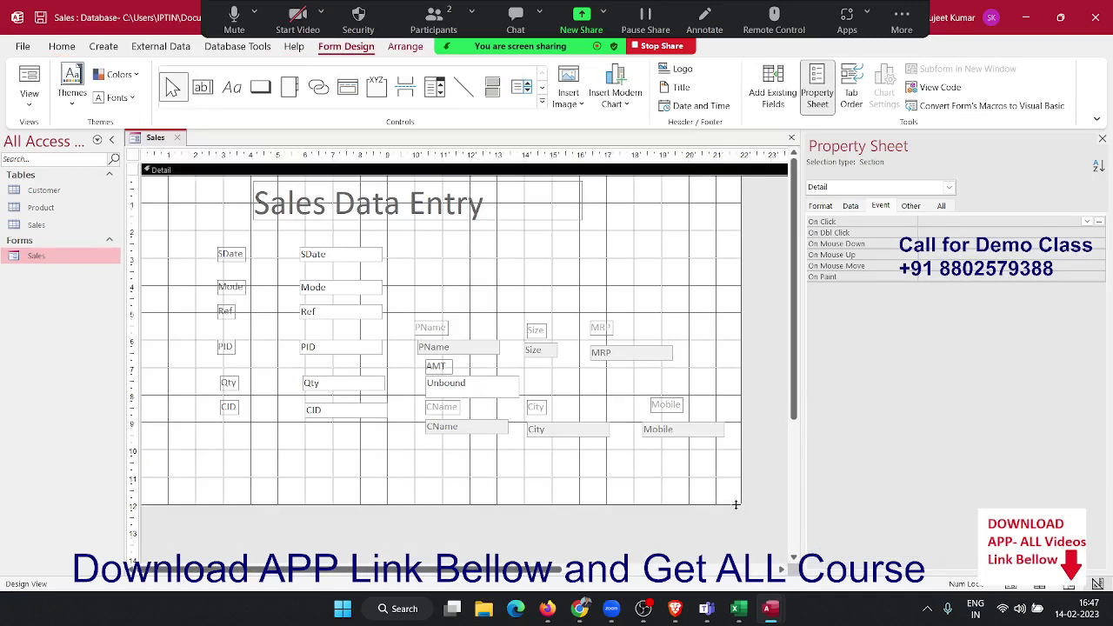
Draw a Record Operations > Add New Record button captioned ADD and widen it
click(266, 93)
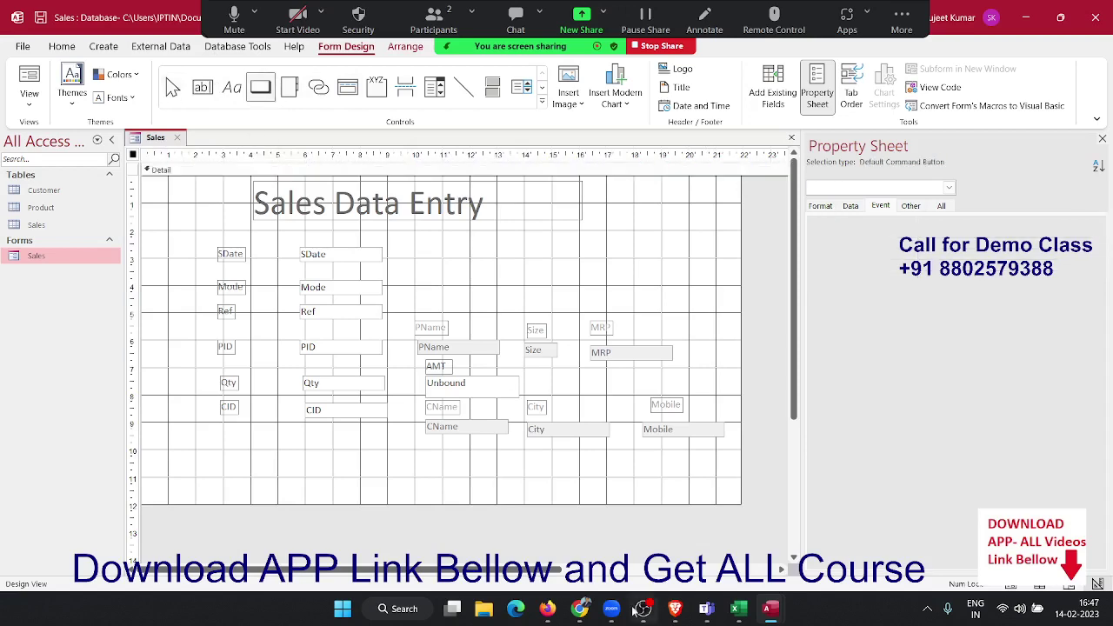
drag(551, 465, 612, 489)
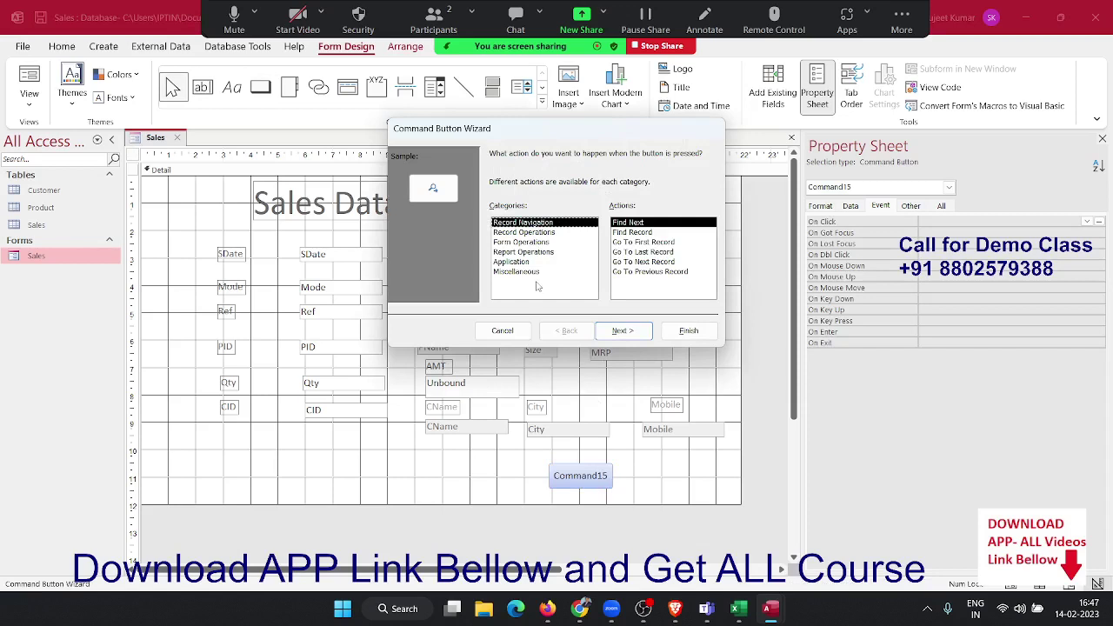
click(527, 233)
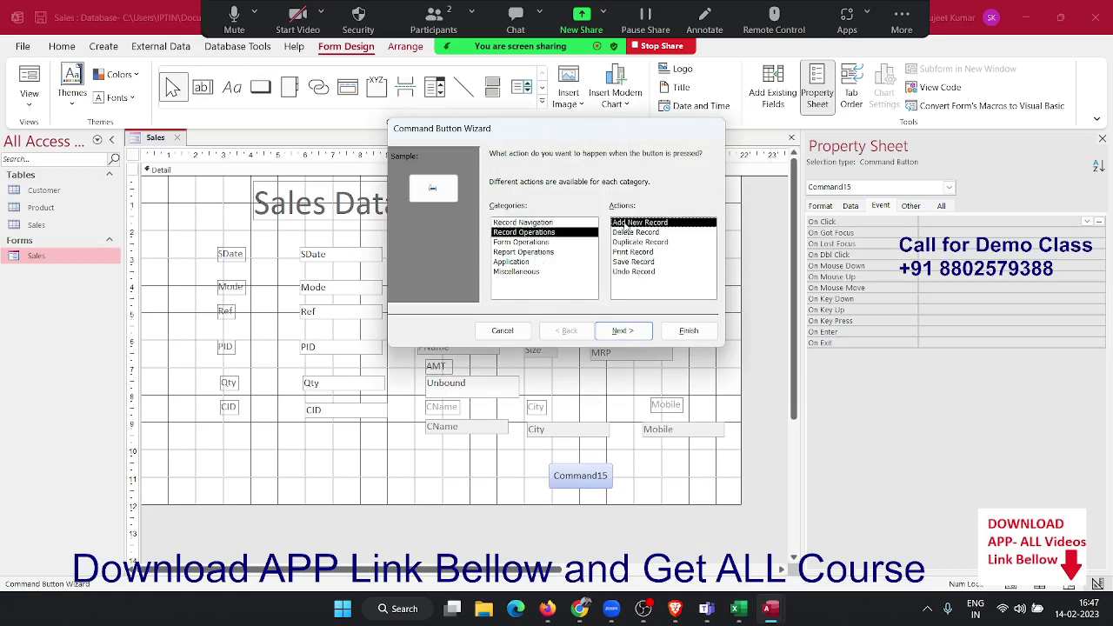
click(624, 331)
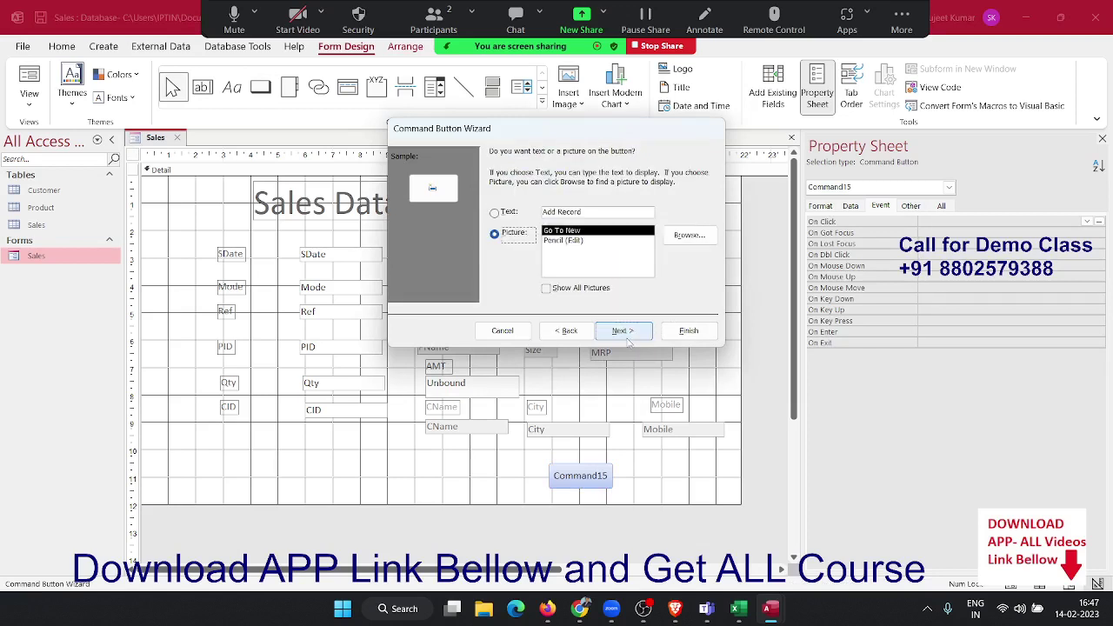
click(510, 212)
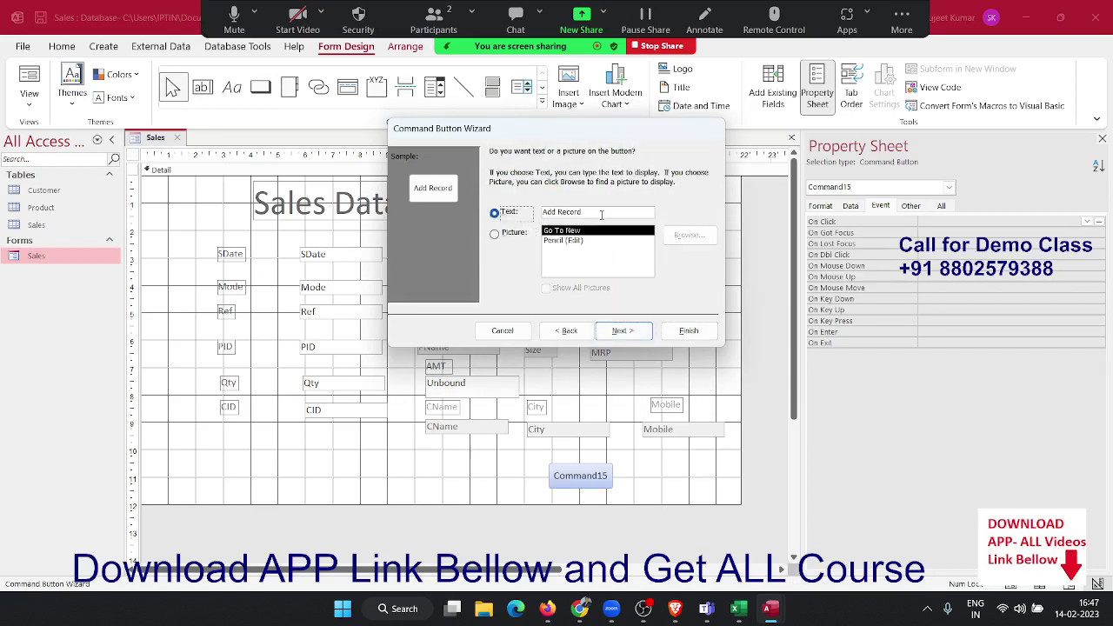
key(ctrl+a)
text(ADD)
click(644, 331)
click(688, 332)
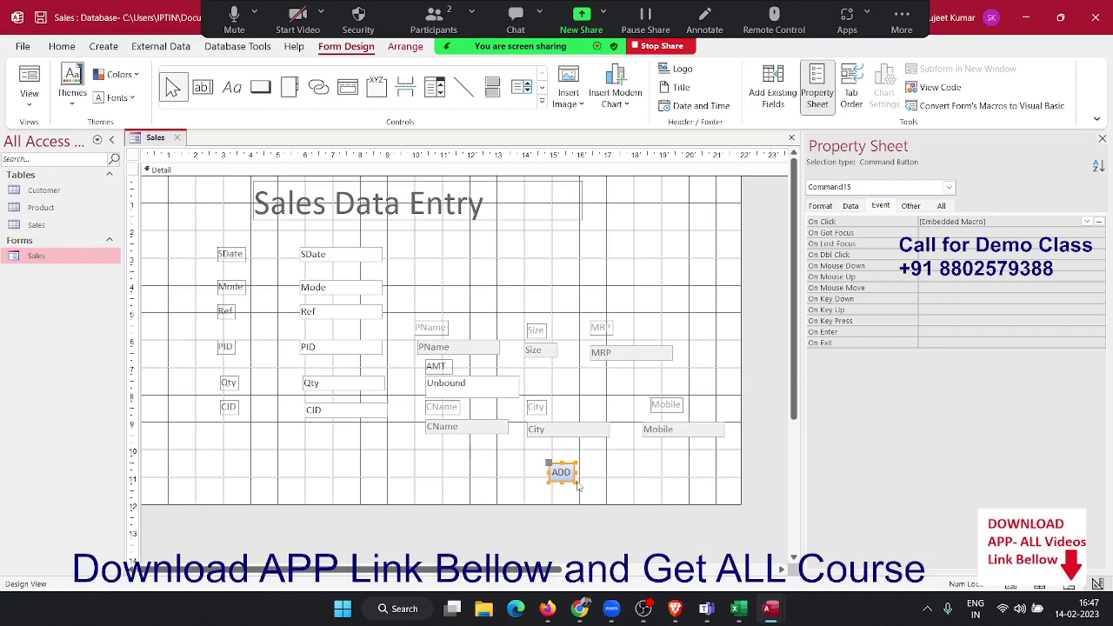
drag(575, 472, 591, 471)
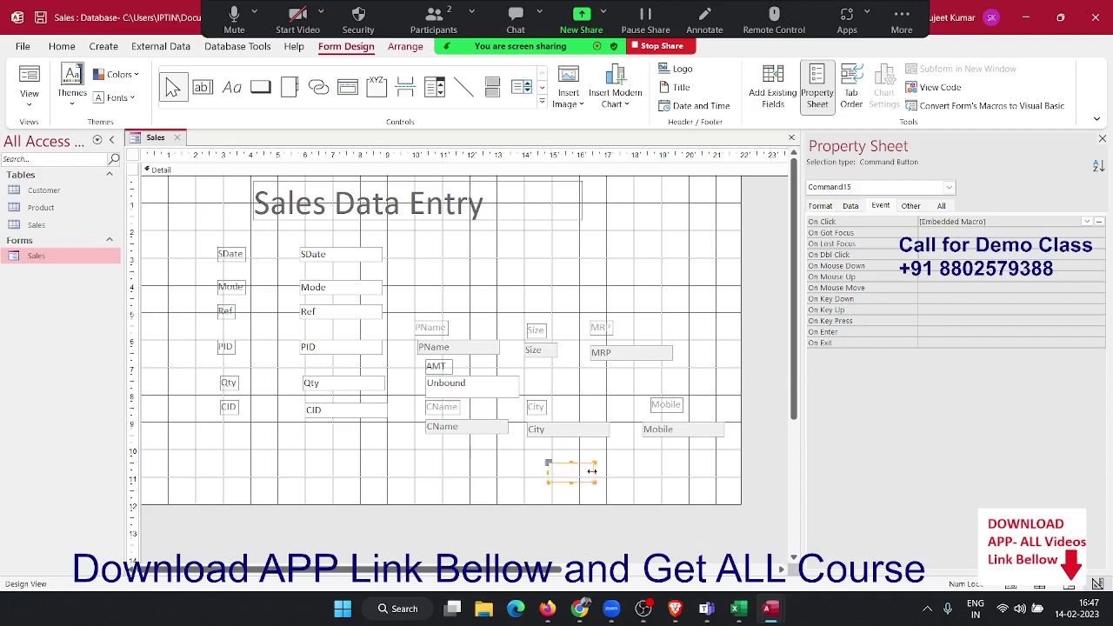
click(638, 474)
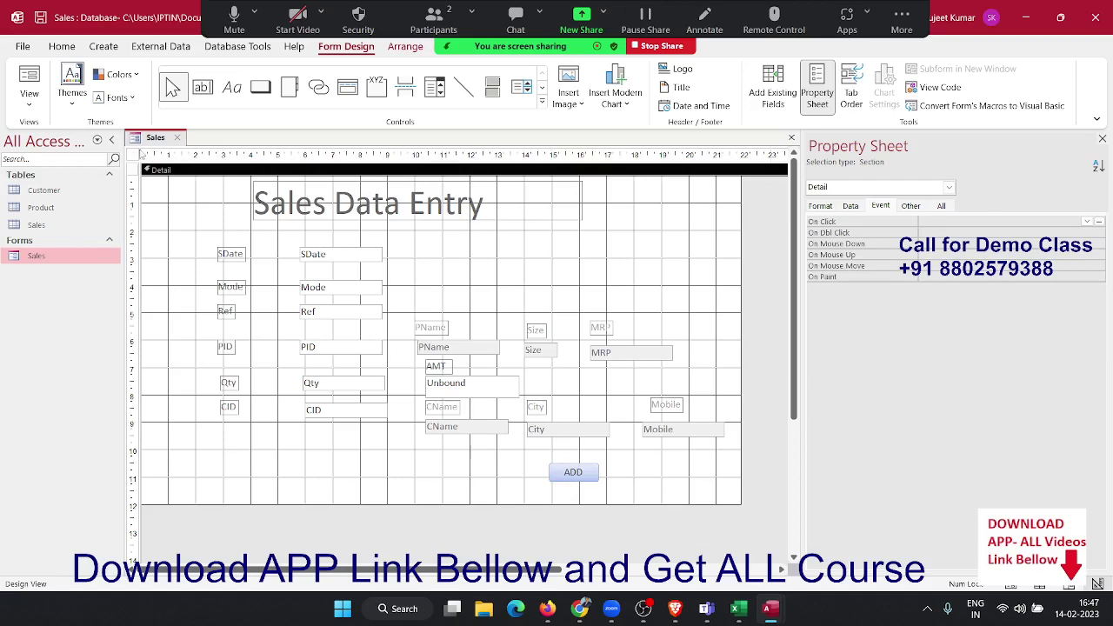
Save the form design, open the Sales form and add the filled-in record with ADD
click(180, 138)
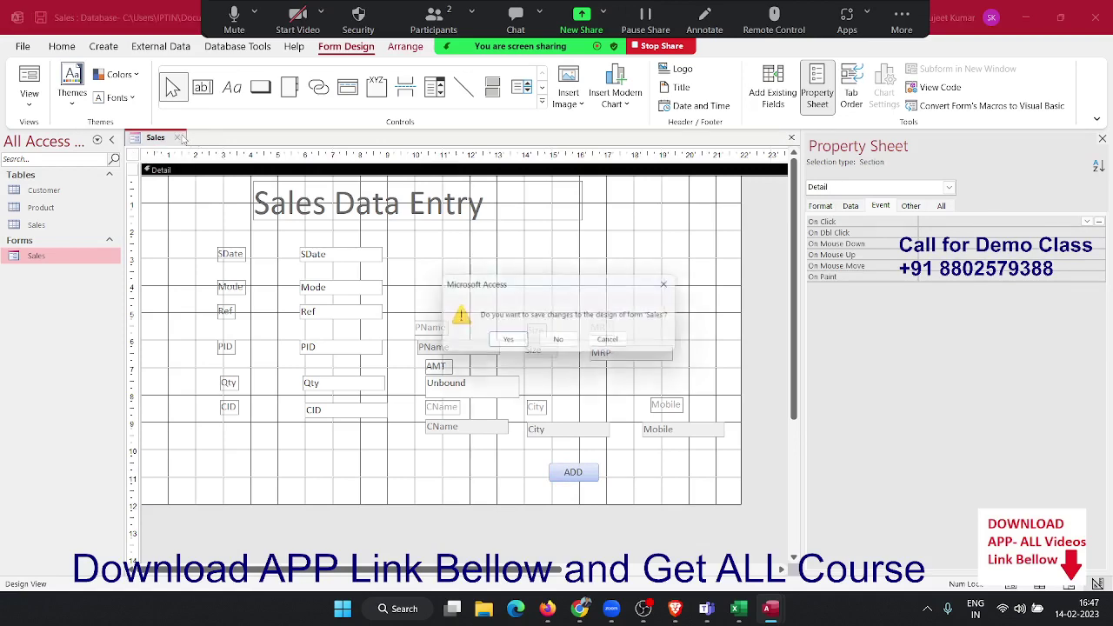
click(504, 343)
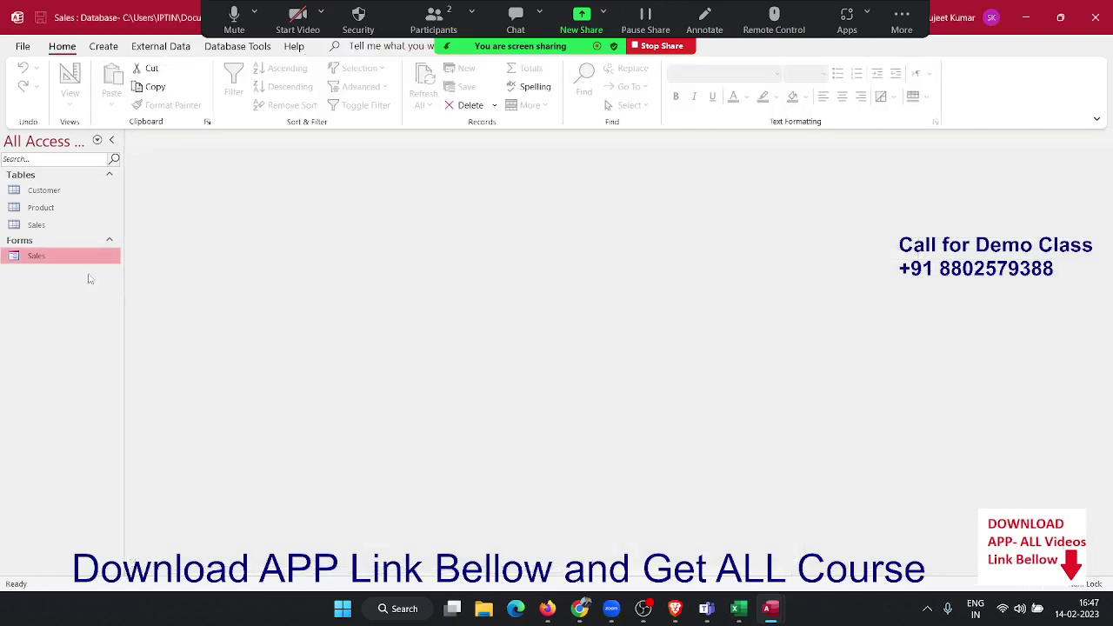
double_click(87, 261)
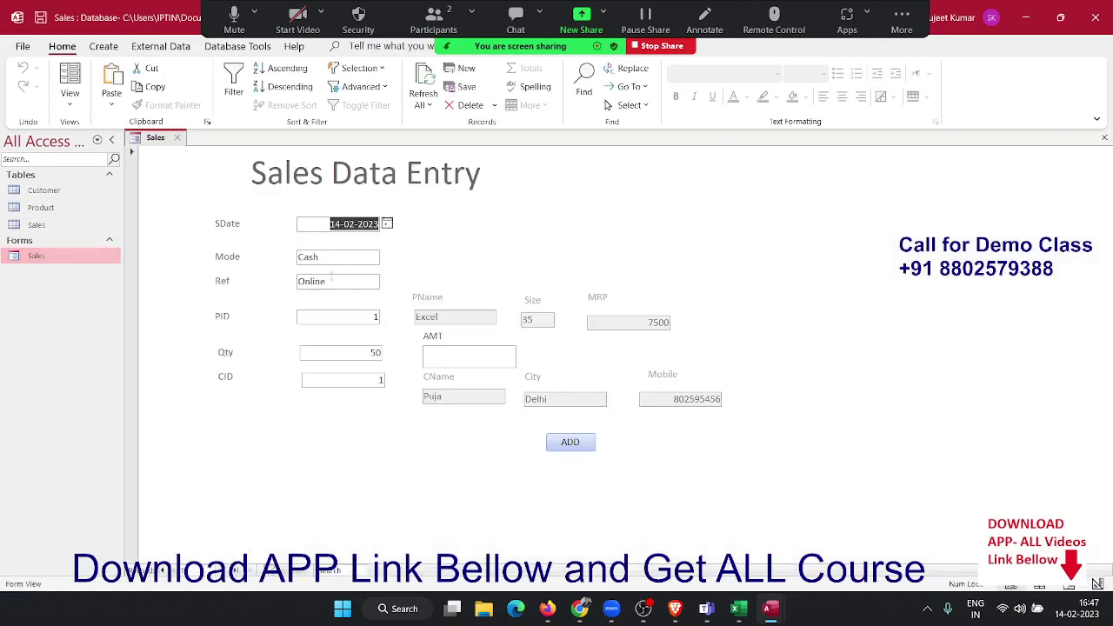
click(588, 444)
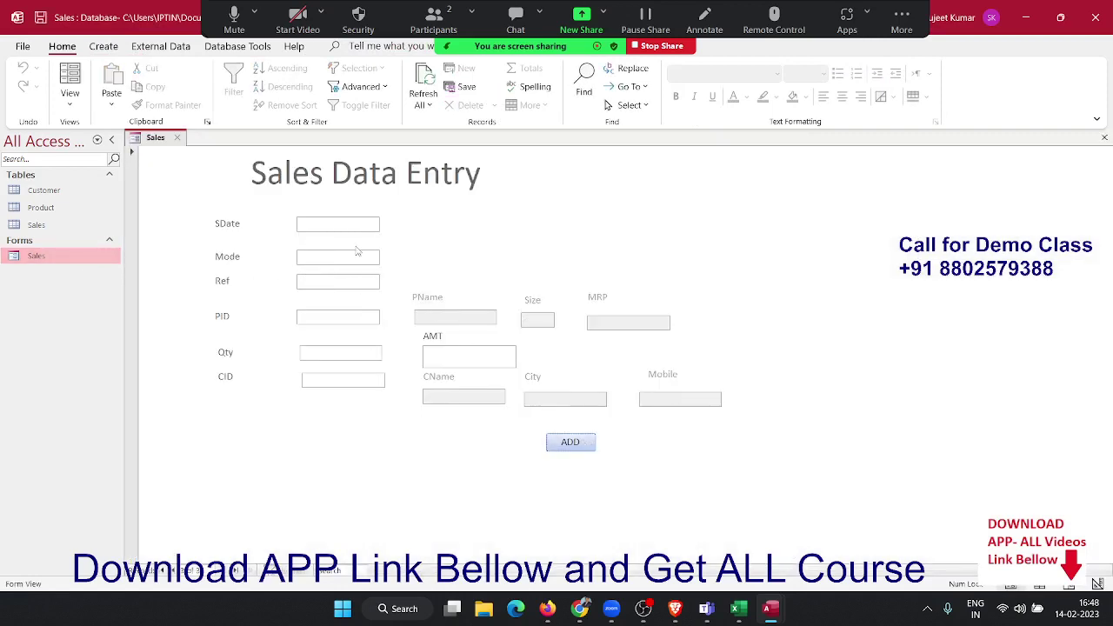
Enter a sale dated 14 February 2023 with Mode Cash, Ref Online and PID 1
click(336, 222)
click(388, 224)
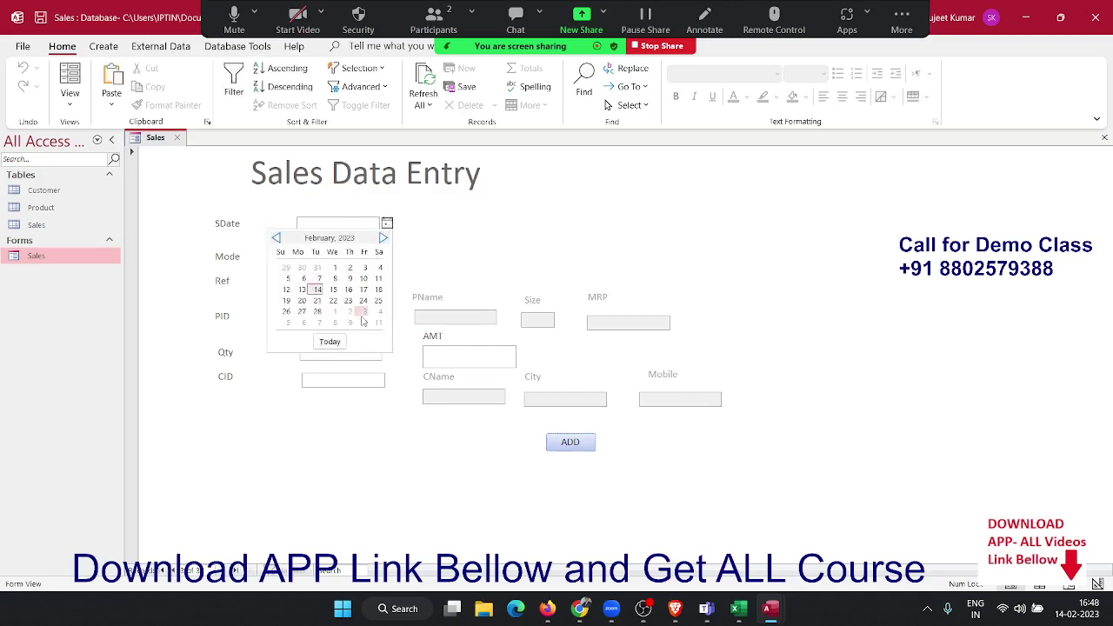
click(319, 290)
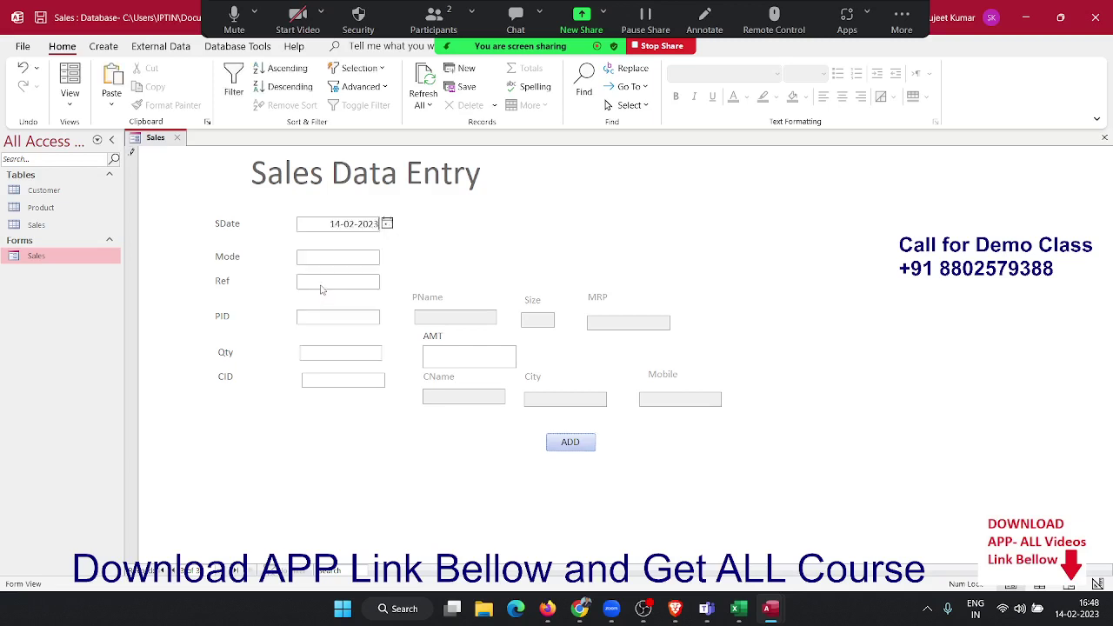
click(327, 259)
text(as)
text(h)
key(Tab)
text(Onli)
text(ne)
key(Tab)
text(1)
key(Tab)
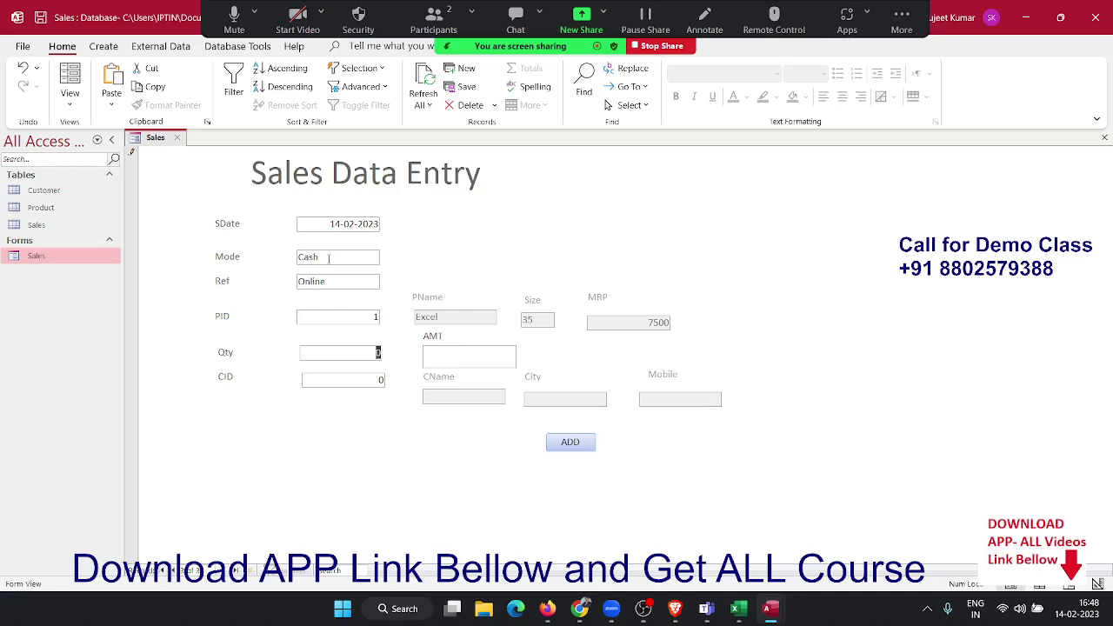
Enter Qty 3 so AMT shows 22500, set CID 2, and save it with ADD
text(3)
key(Tab)
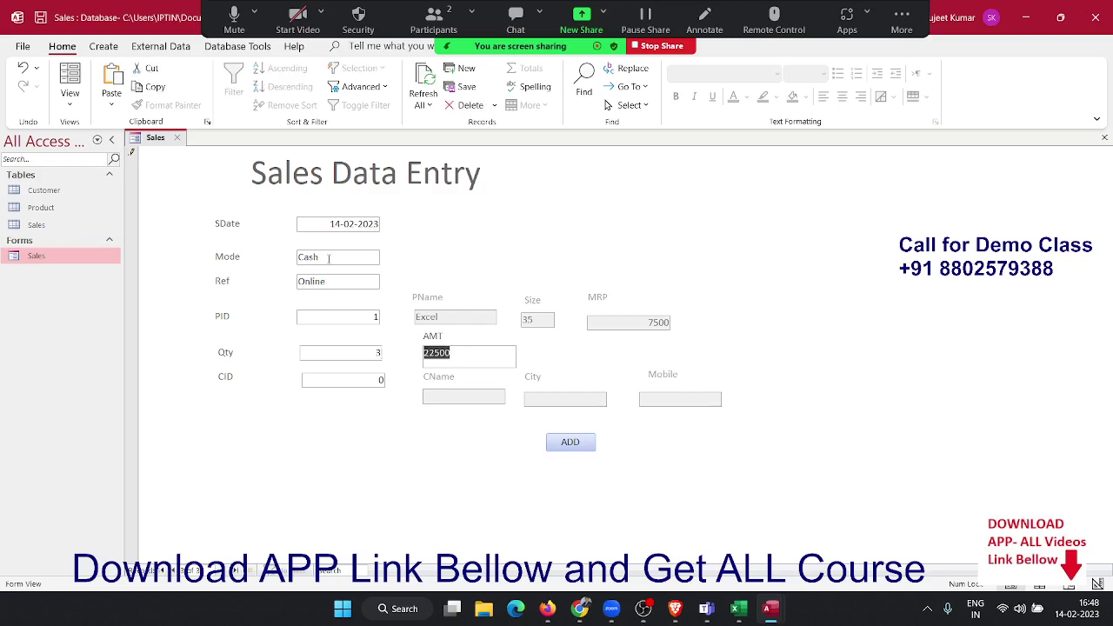
key(Tab)
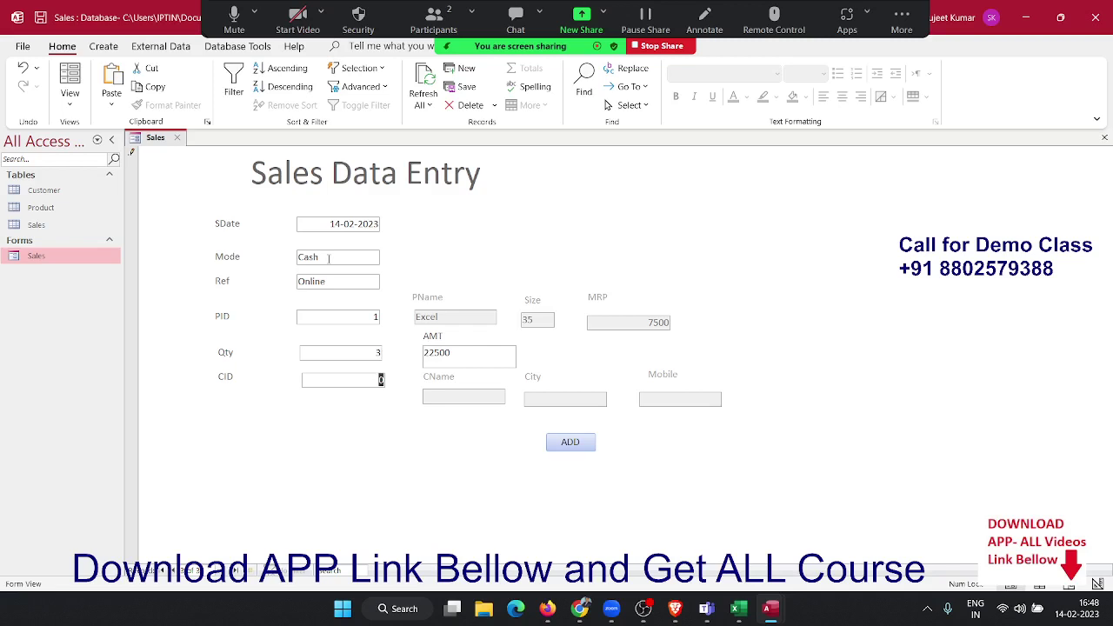
text(2)
key(Tab)
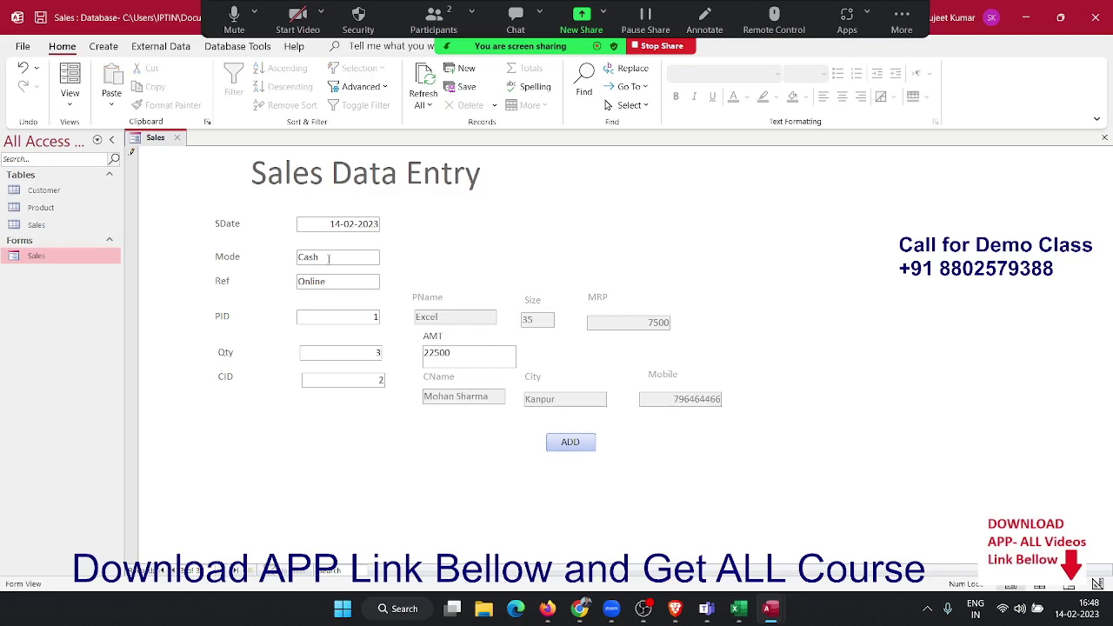
click(566, 451)
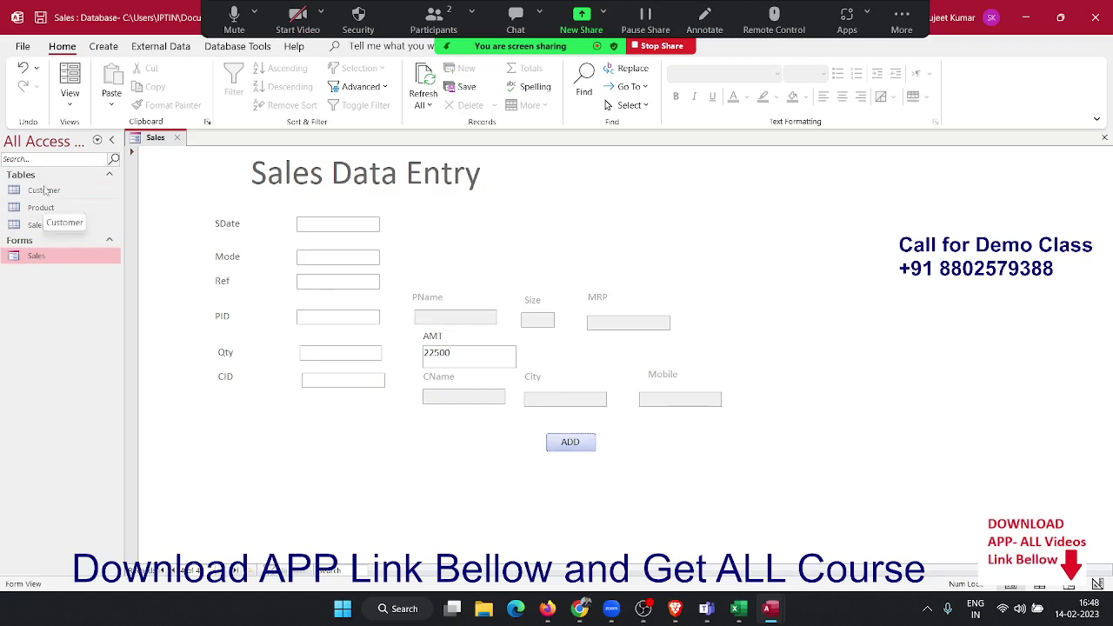
Check the Sales table for the new Cash, Online, Qty 3 record, then return to the form
double_click(40, 226)
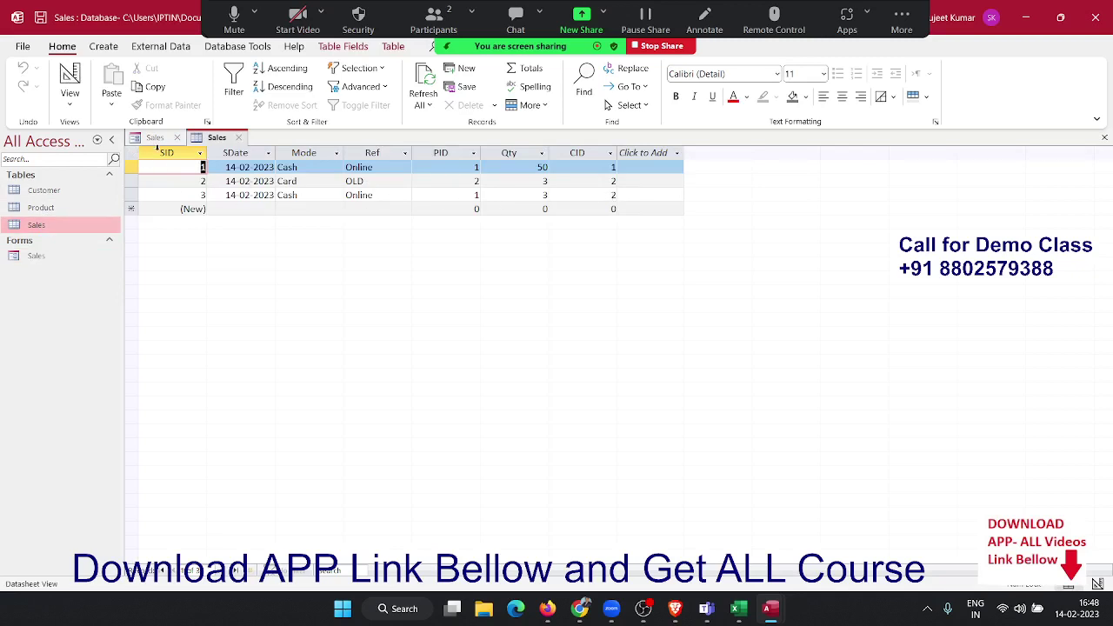
click(155, 139)
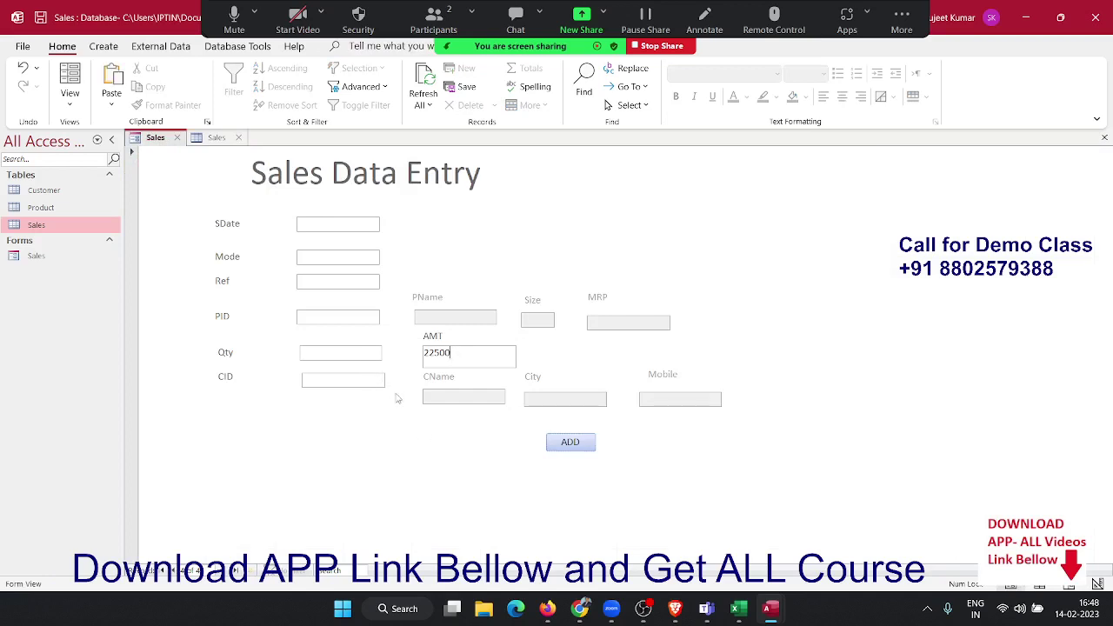
click(465, 366)
drag(465, 361, 350, 354)
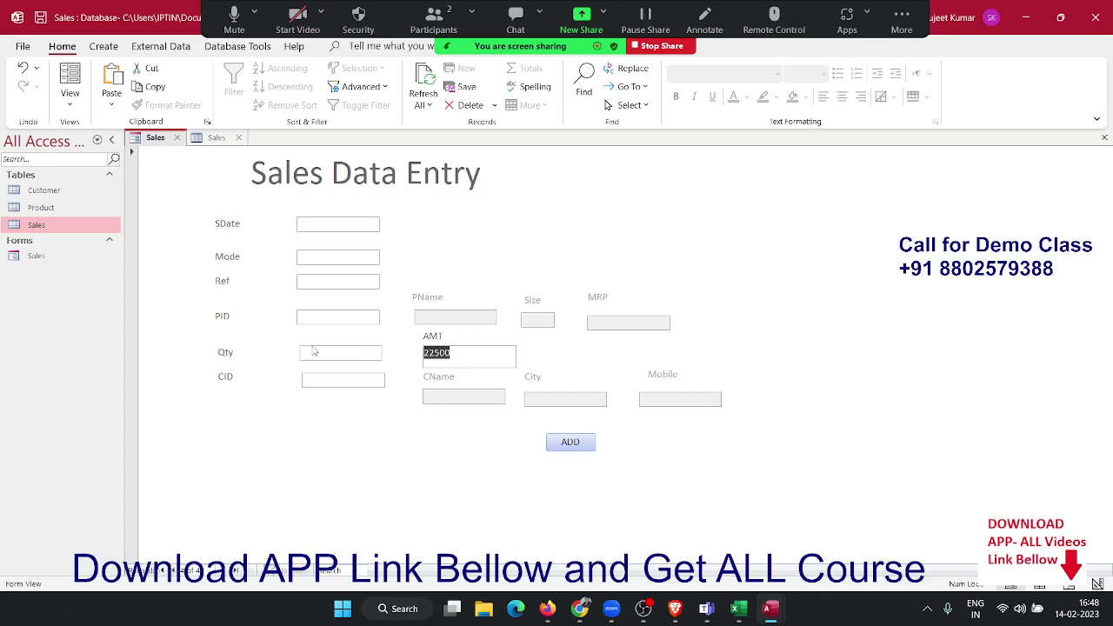
click(345, 353)
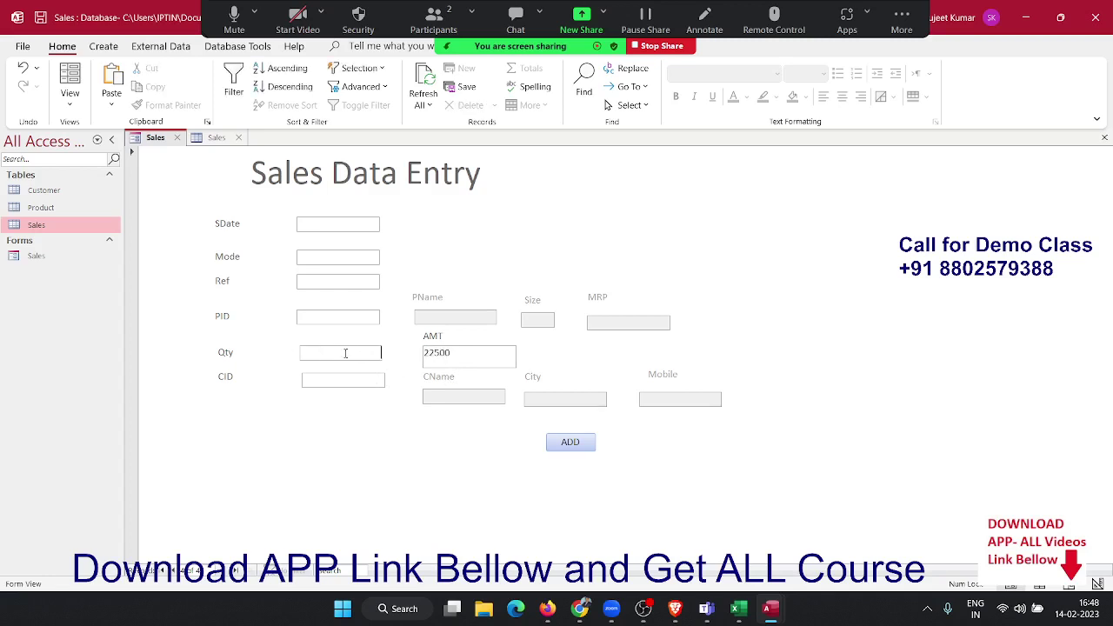
click(448, 351)
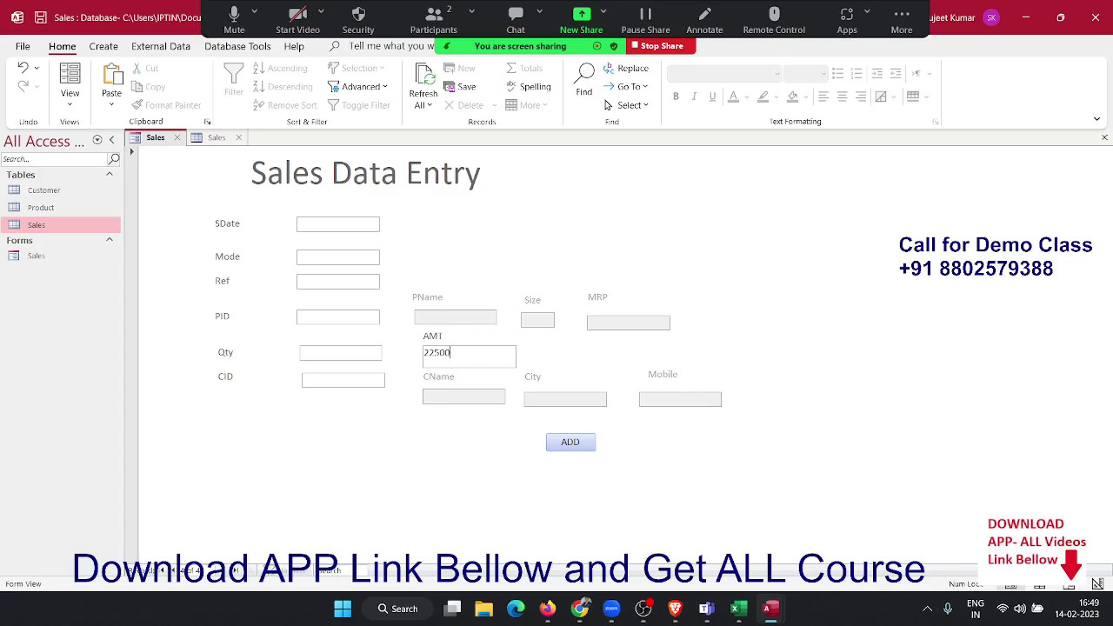
key(alt+Tab)
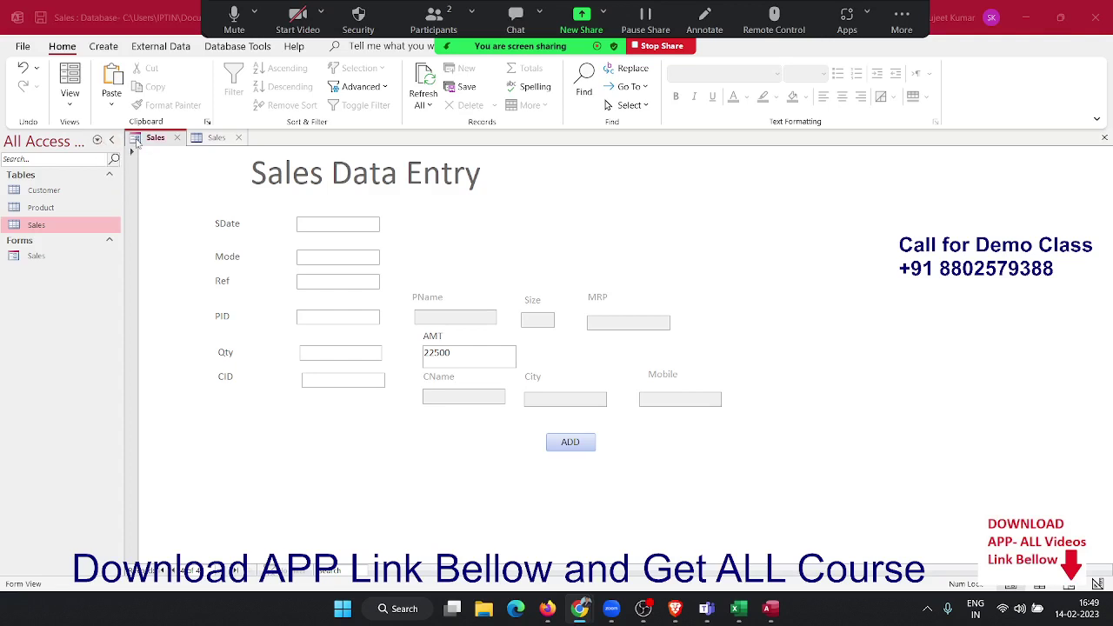
Close Access and minimize Excel, Zoom and WhatsApp to reveal YouTube Studio
click(900, 21)
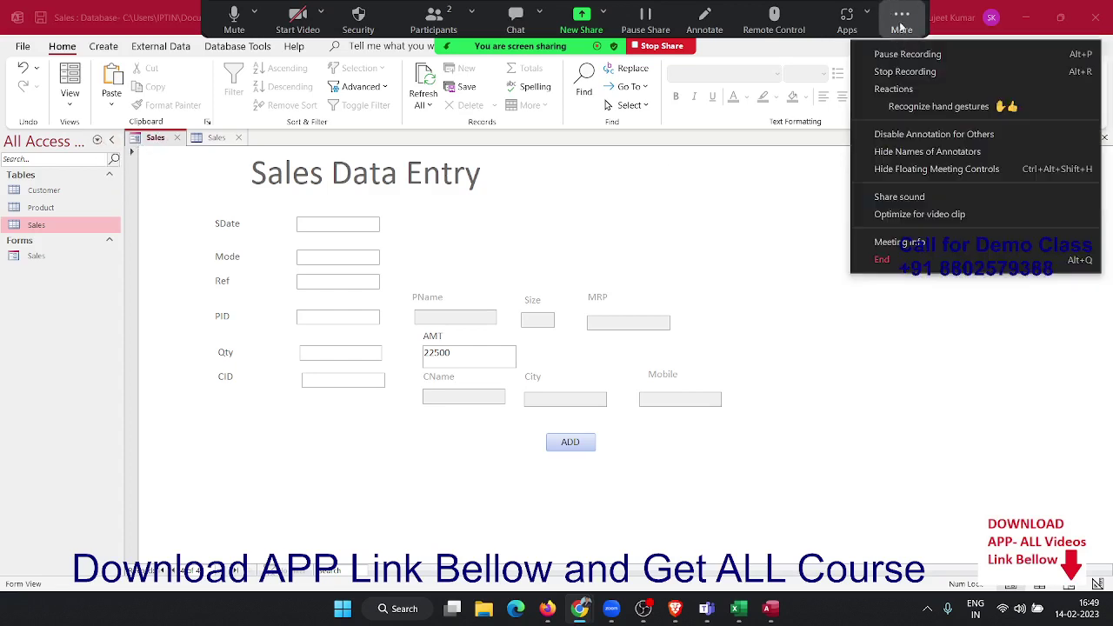
click(746, 232)
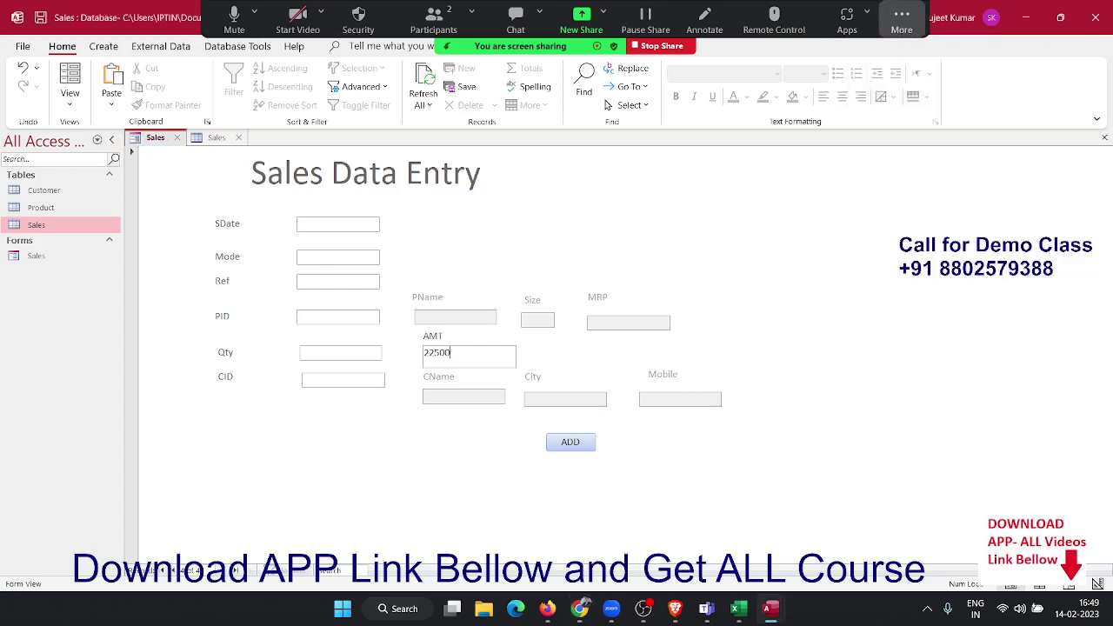
click(1087, 36)
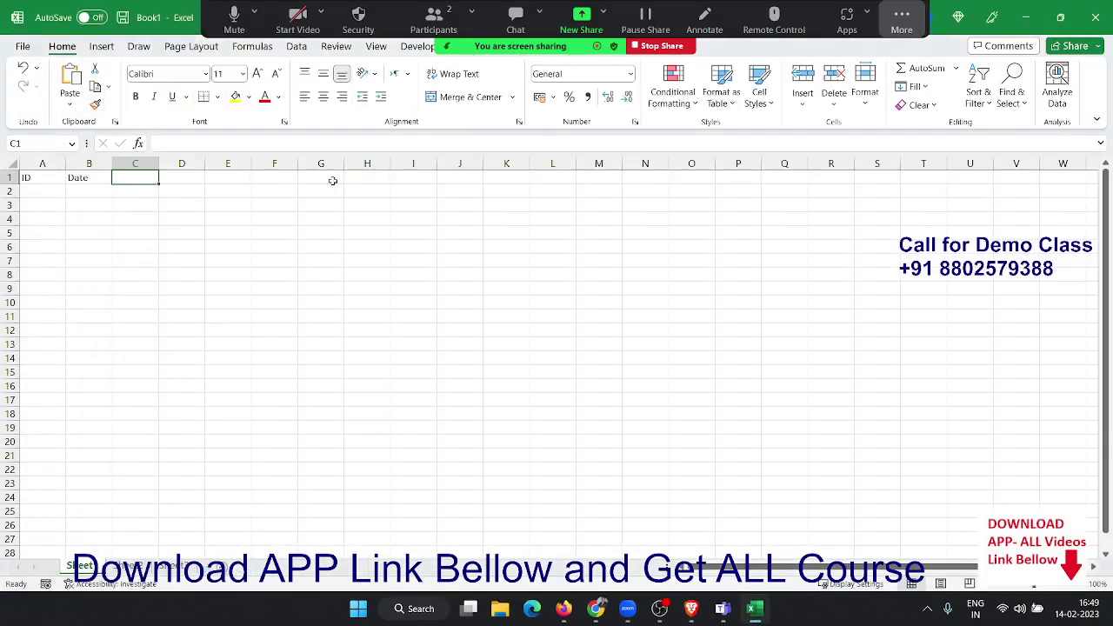
click(1026, 17)
click(1008, 35)
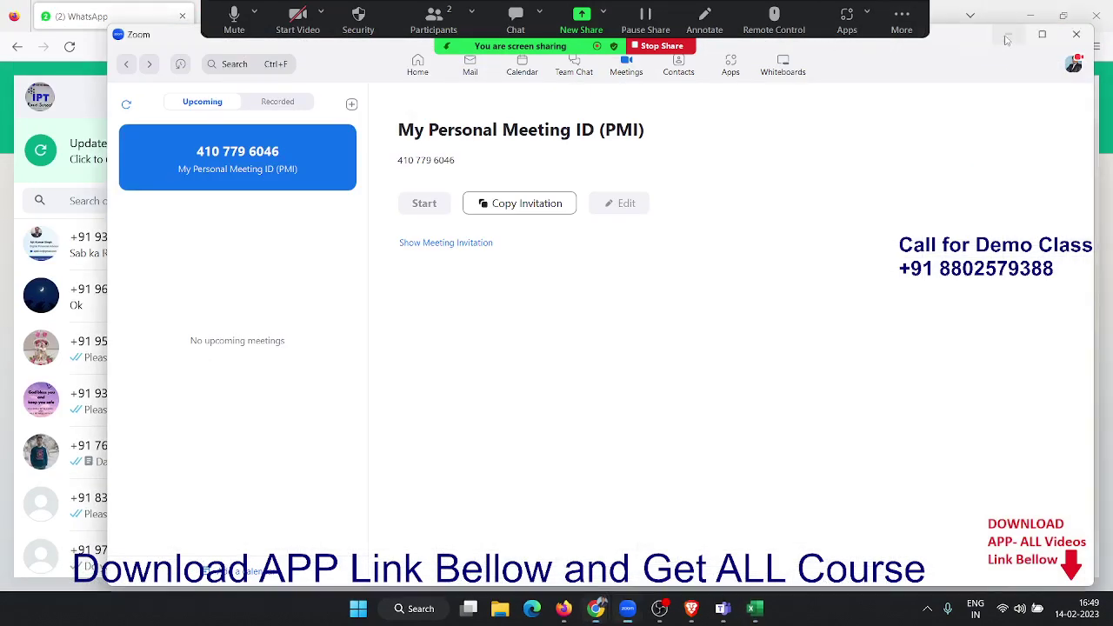
click(1029, 15)
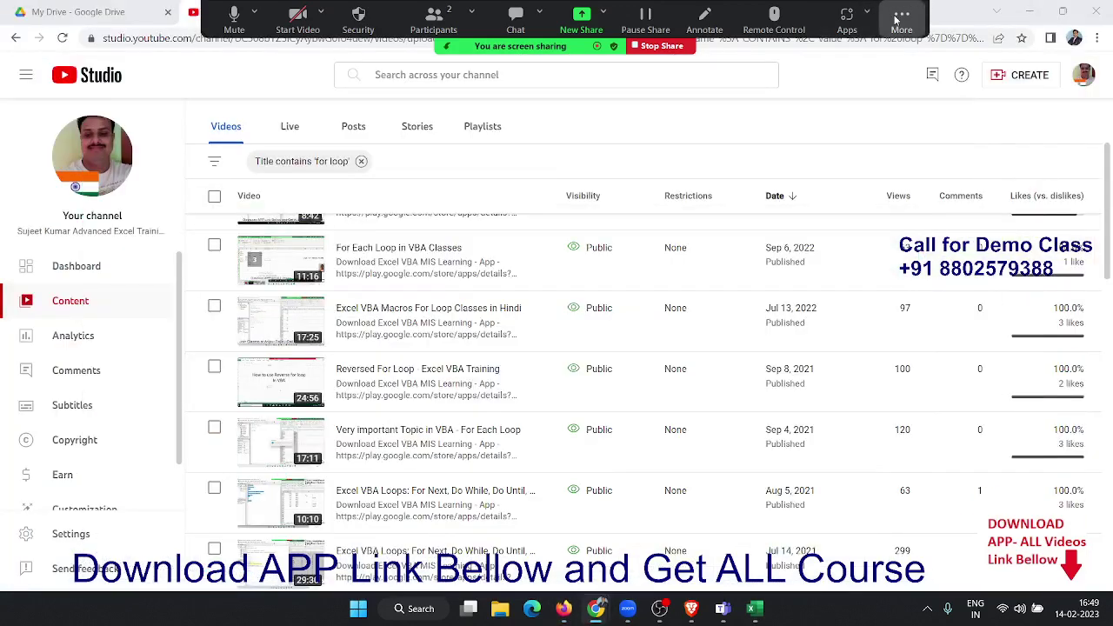